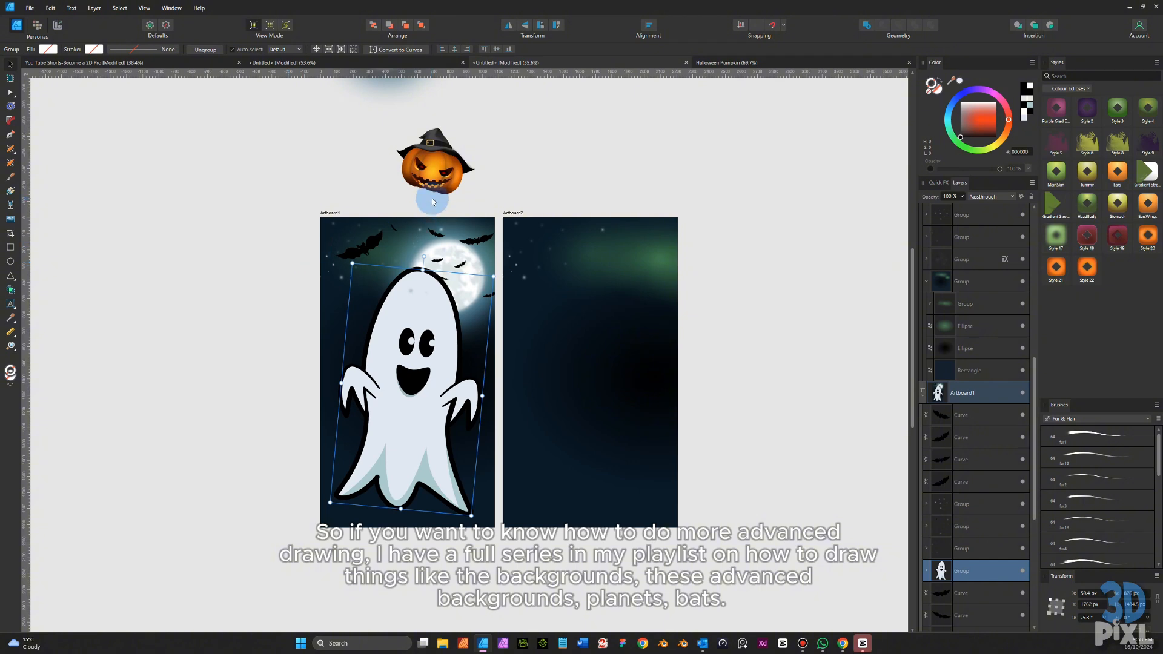
- Examine the pumpkin and the finished ghost on Artboard1 beside the empty night background of Artboard2
scroll(432, 202, up, 4)
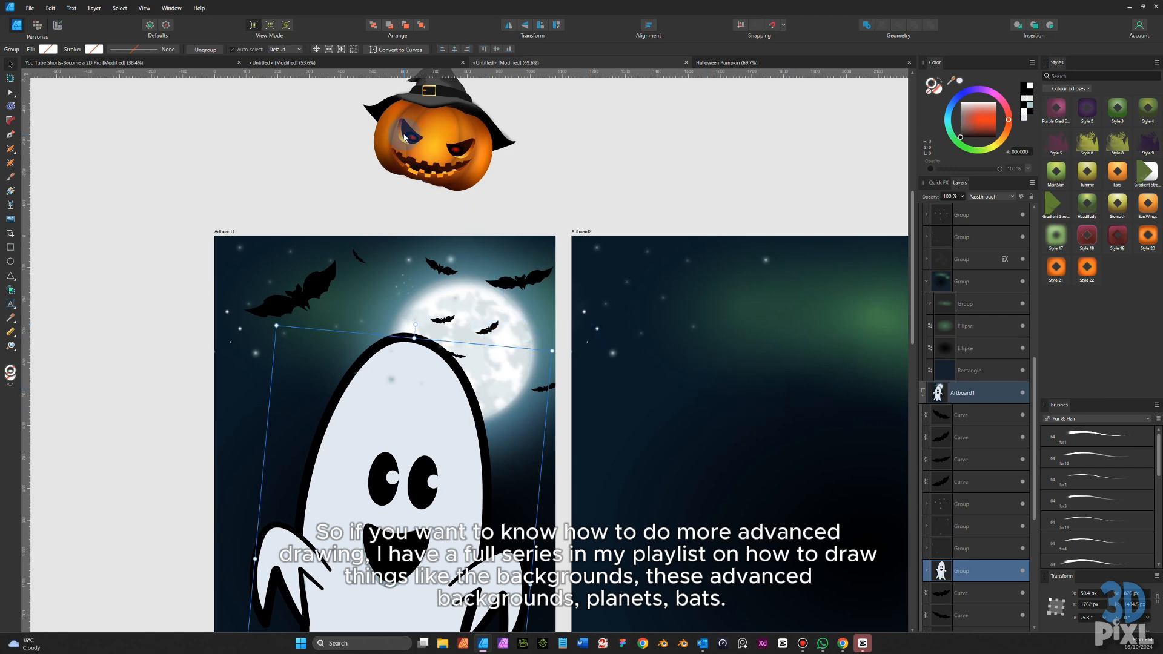
drag(493, 188, 464, 254)
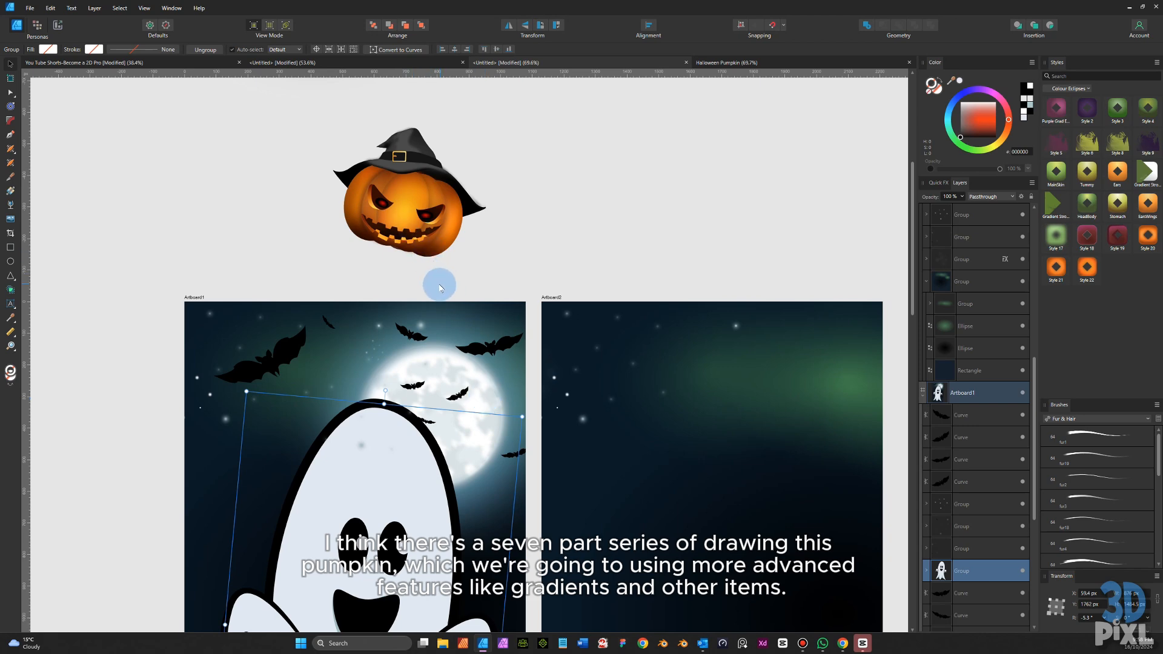
scroll(439, 303, down, 3)
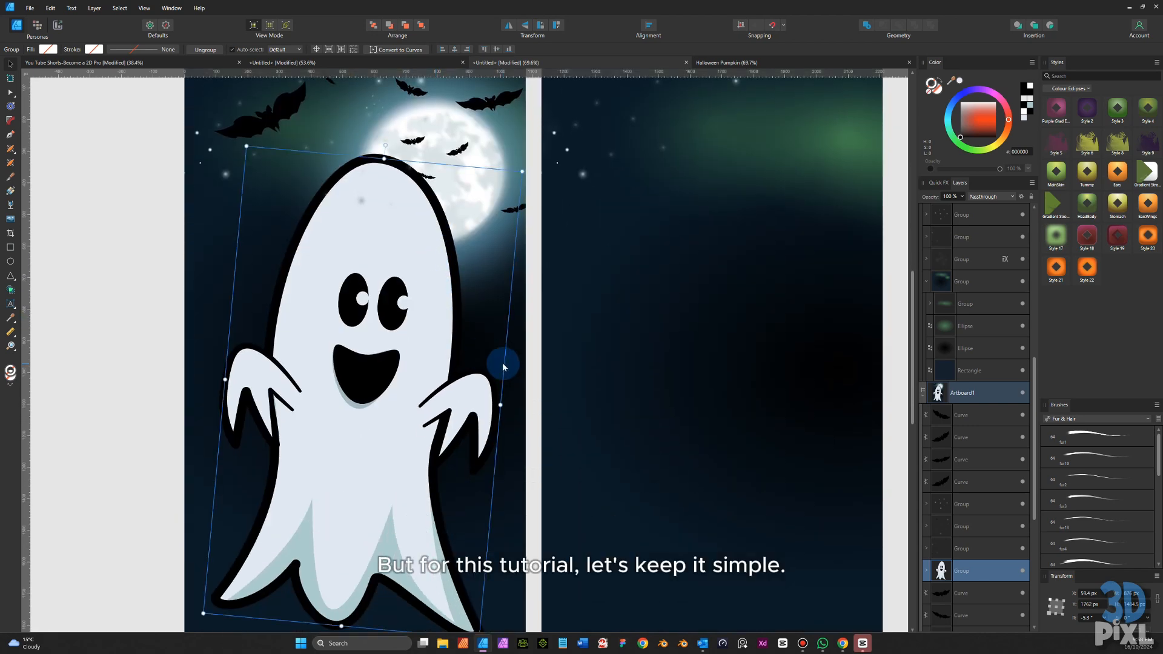
scroll(580, 403, down, 2)
drag(580, 403, 489, 398)
click(721, 397)
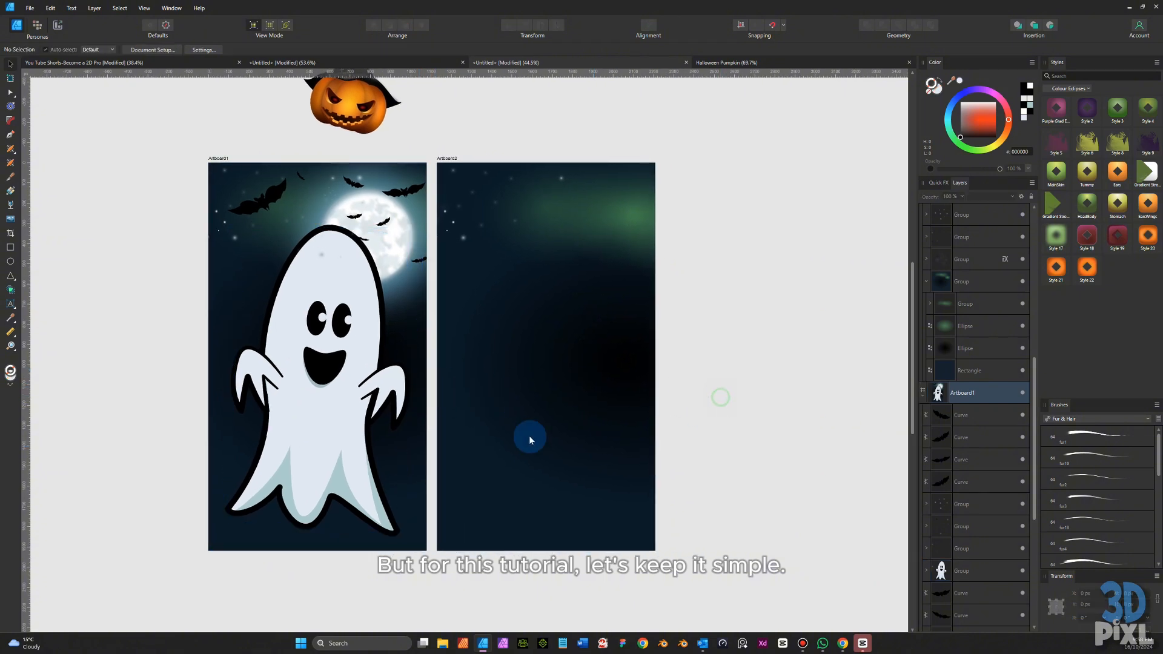
click(360, 364)
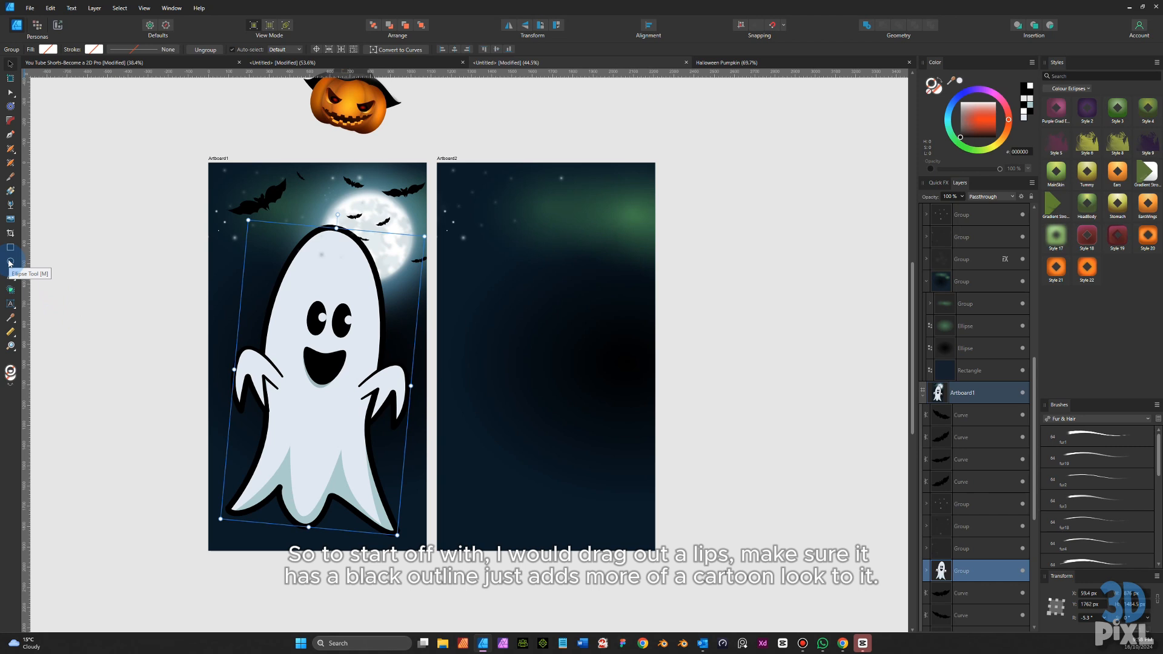
- Draw a tall pale ellipse on Artboard2 as the ghost's body and shift it slightly towards the upper left
click(10, 262)
drag(493, 247, 640, 534)
click(13, 66)
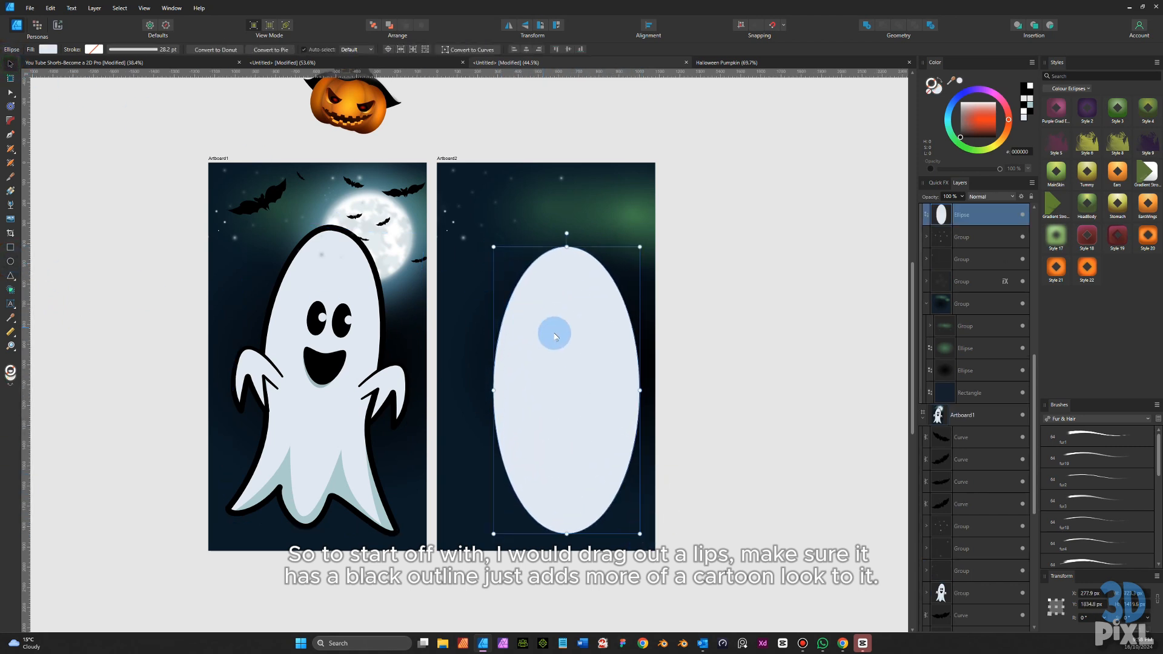
drag(555, 334, 526, 327)
- Give the body ellipse a thick black outline and move it to the middle of Artboard2
drag(986, 130, 960, 138)
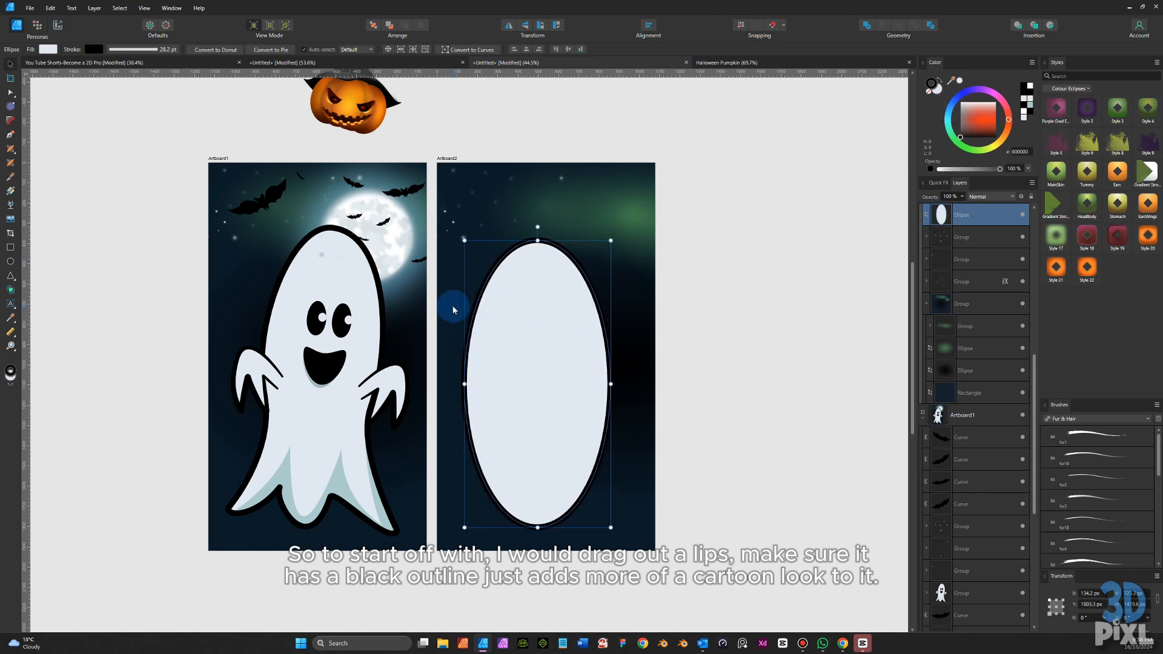
click(709, 316)
click(533, 357)
drag(533, 357, 546, 352)
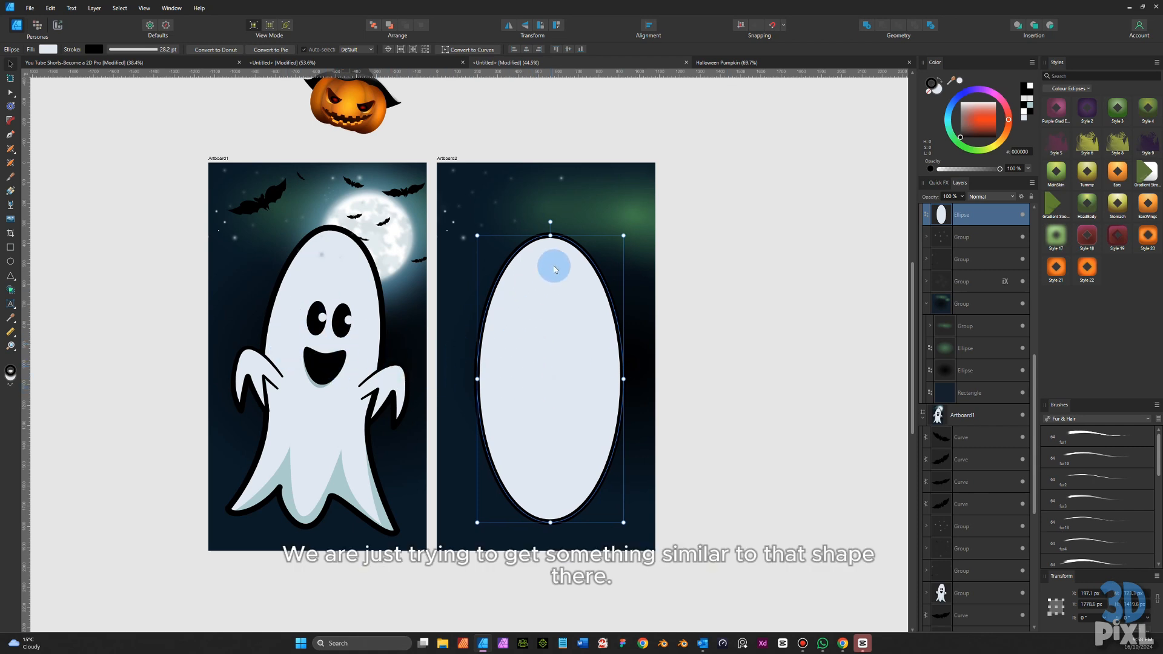
- Convert the ellipse to curves and pull its left and right side nodes slightly inward to narrow the body
right_click(552, 350)
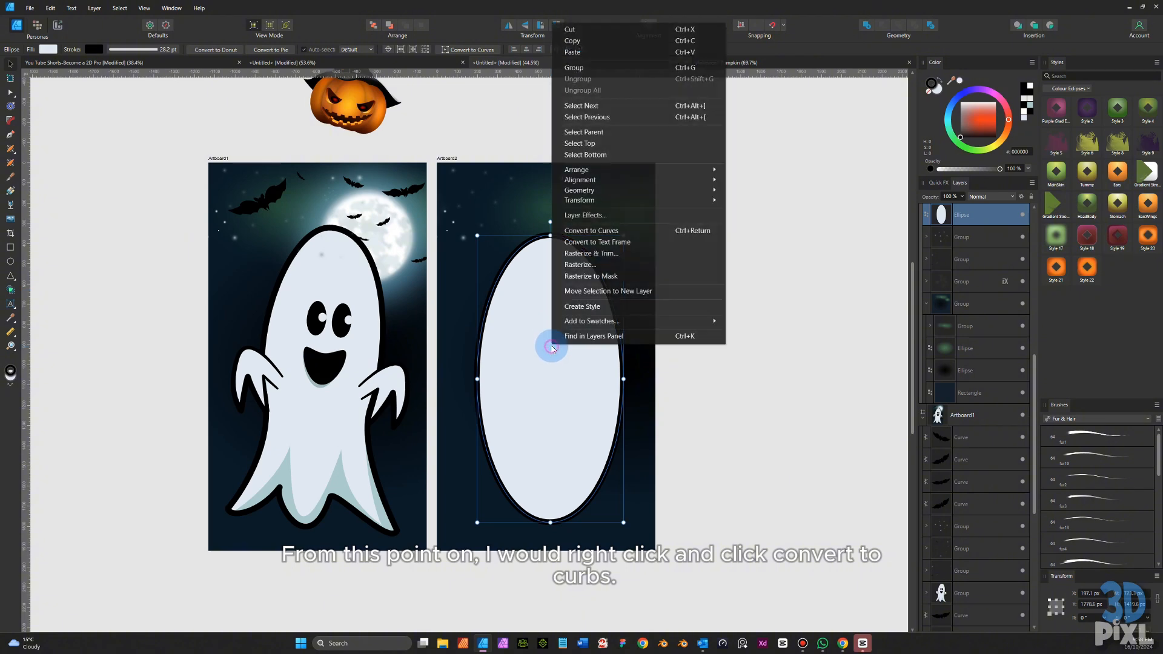
click(626, 233)
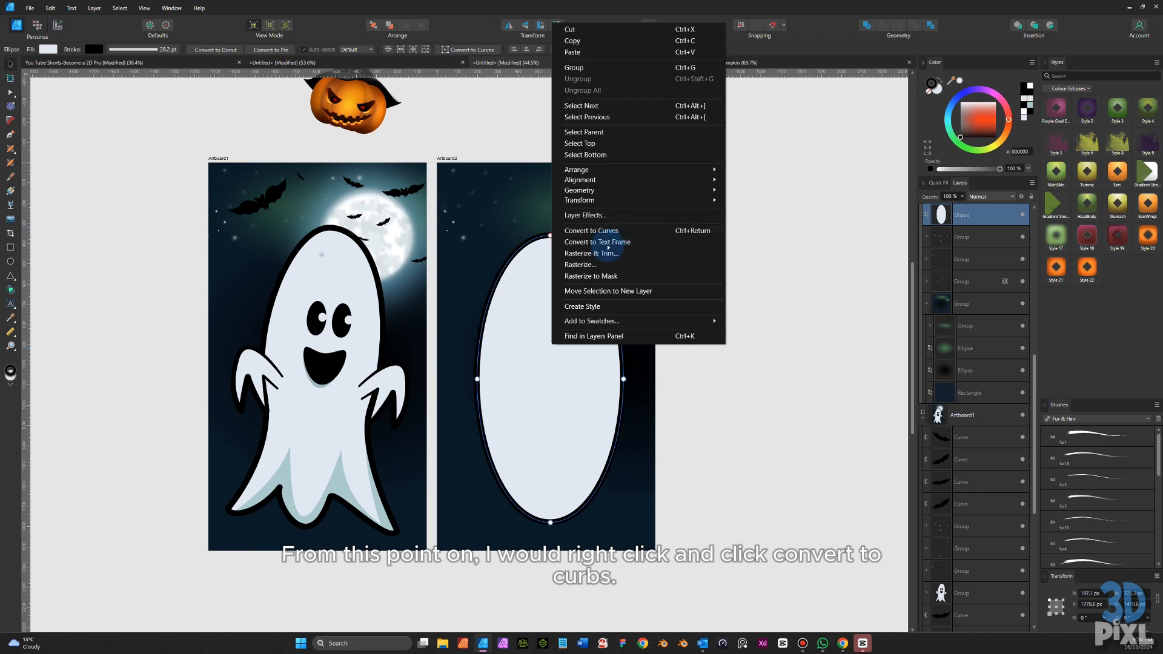
click(626, 233)
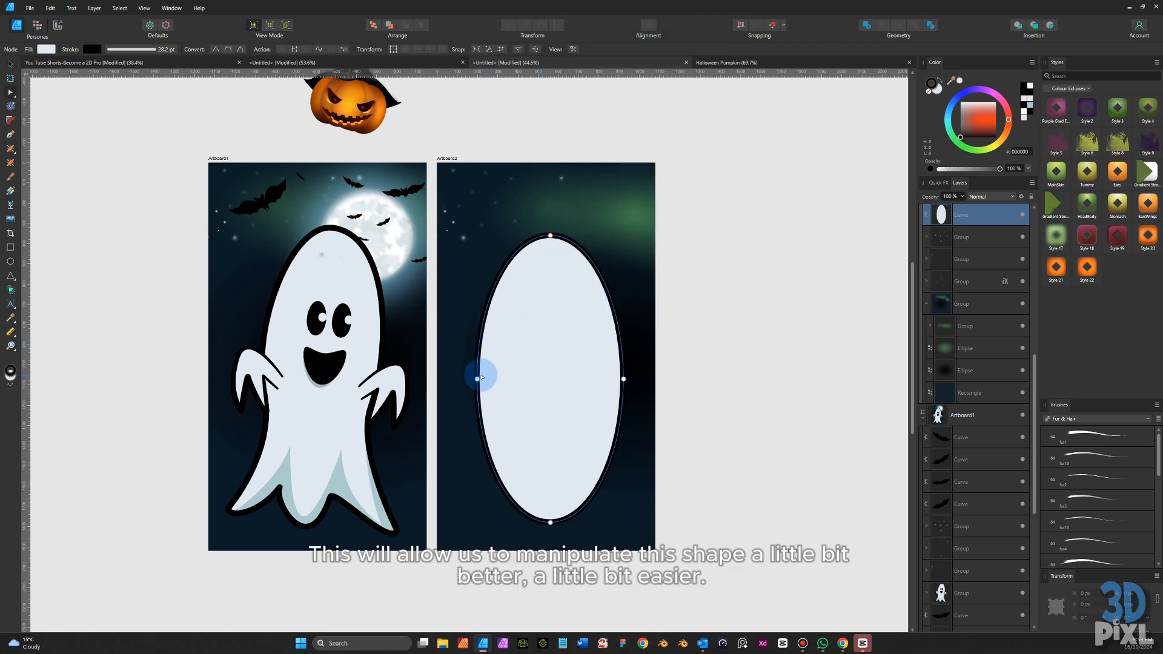
mouse_move(478, 380)
mouse_down()
mouse_move(473, 356)
mouse_move(490, 363)
mouse_up()
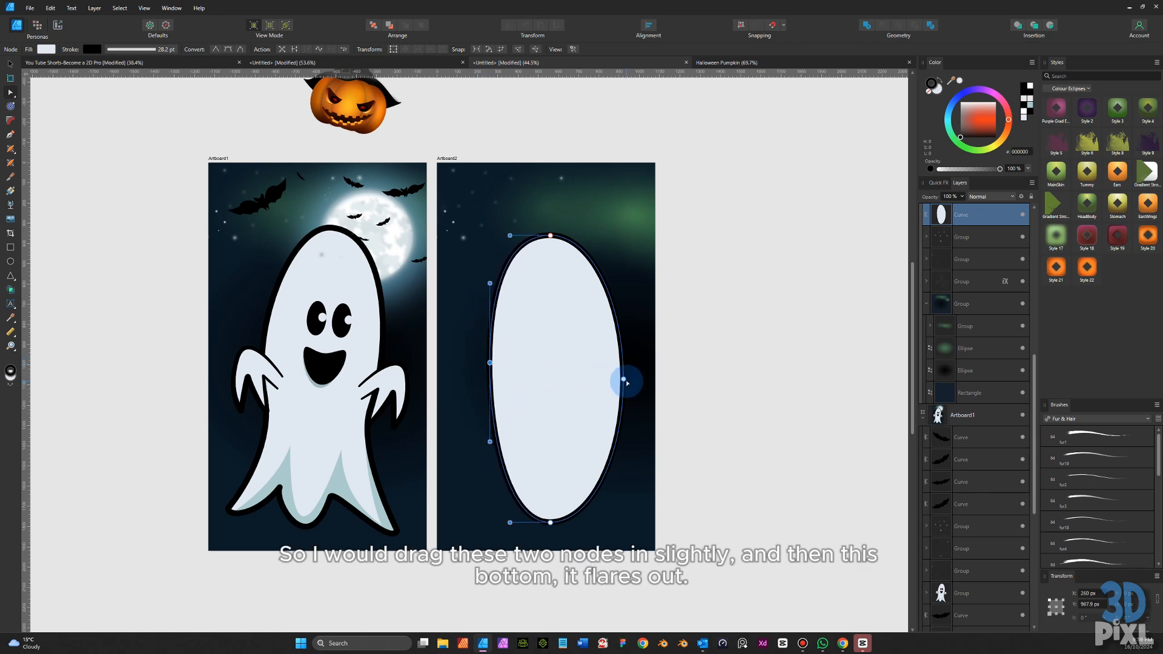
drag(622, 382, 606, 373)
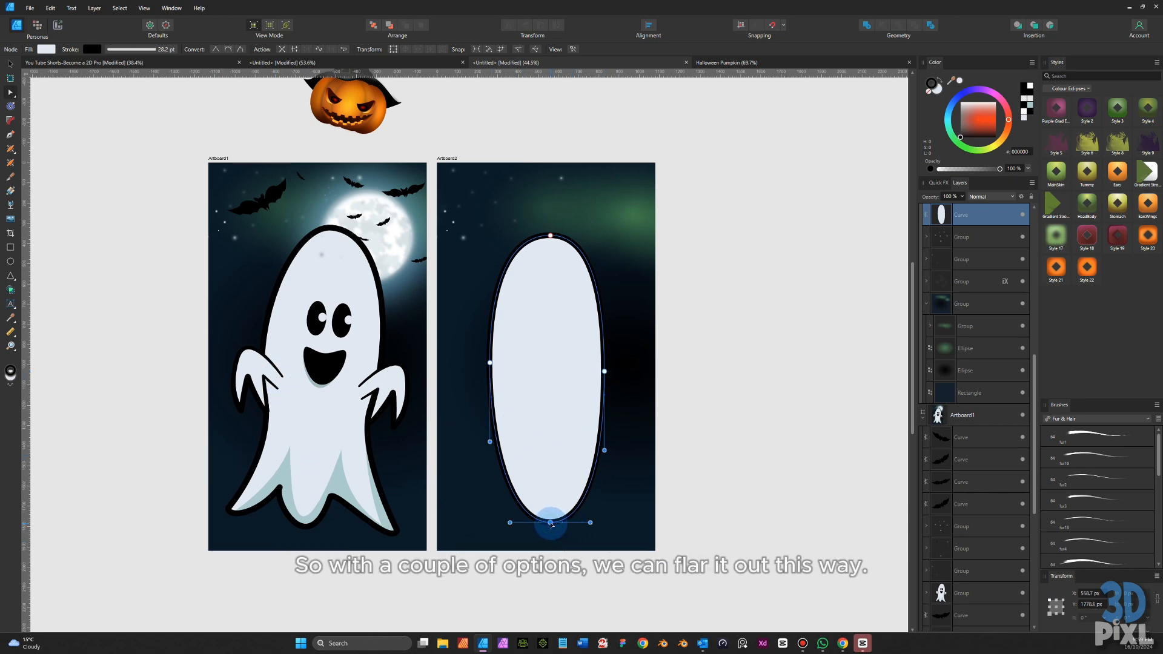
- Flare the base of the body by stretching both handles of its bottom node outward, then nudge the right side node for symmetry
drag(510, 525, 440, 527)
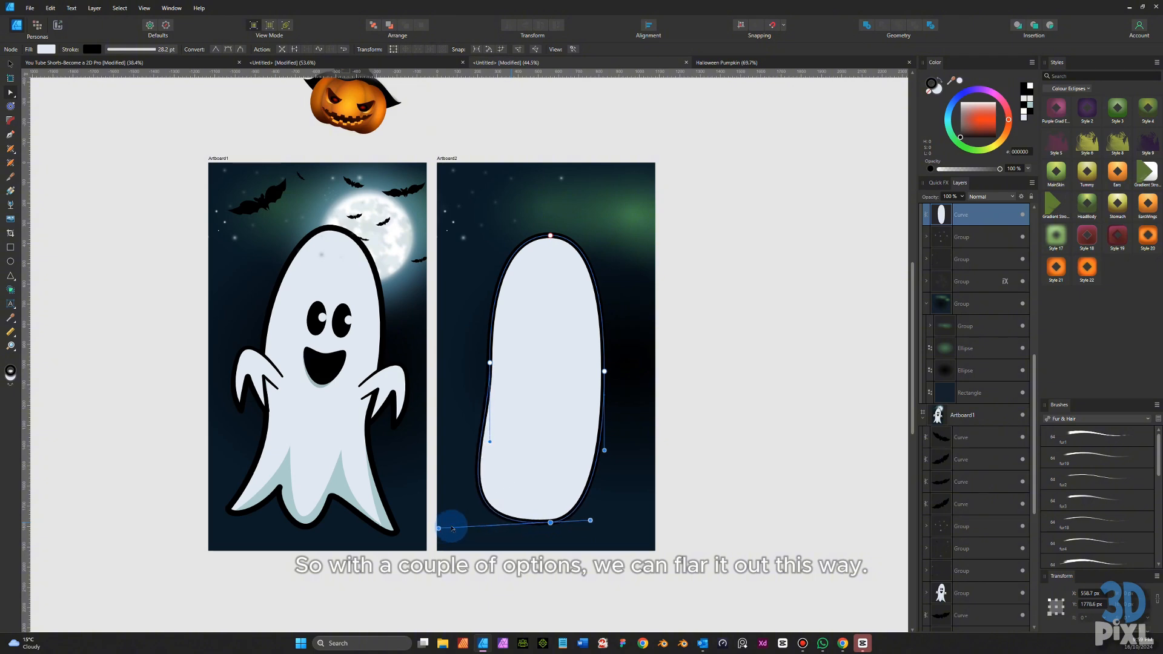
drag(592, 523, 663, 522)
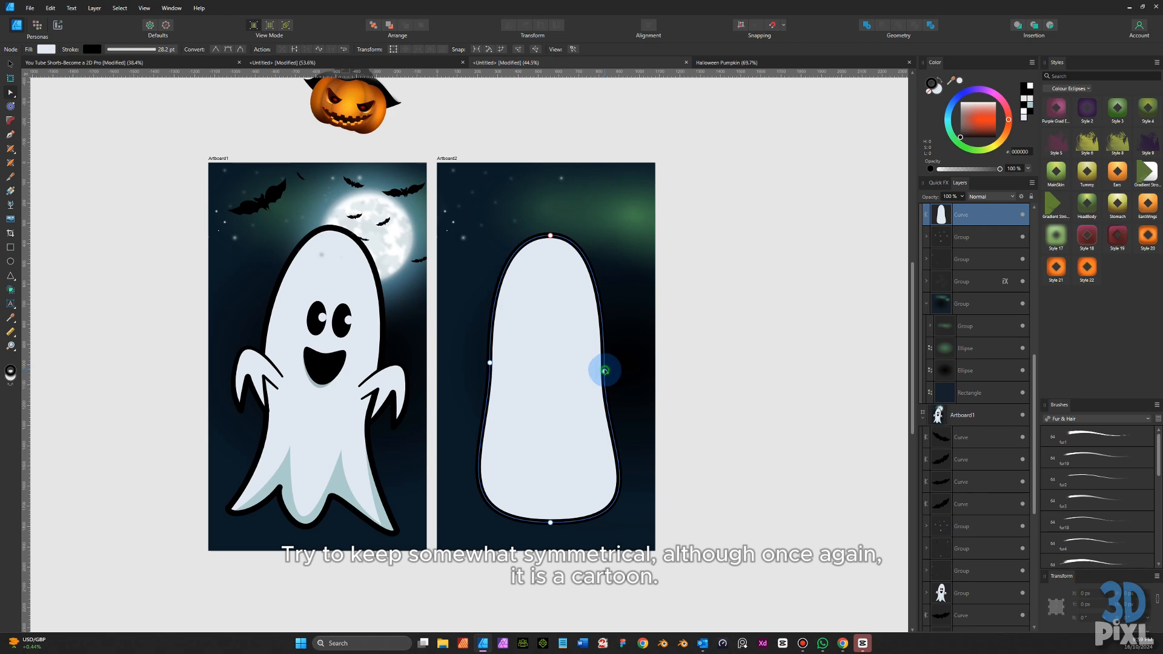
drag(604, 370, 607, 368)
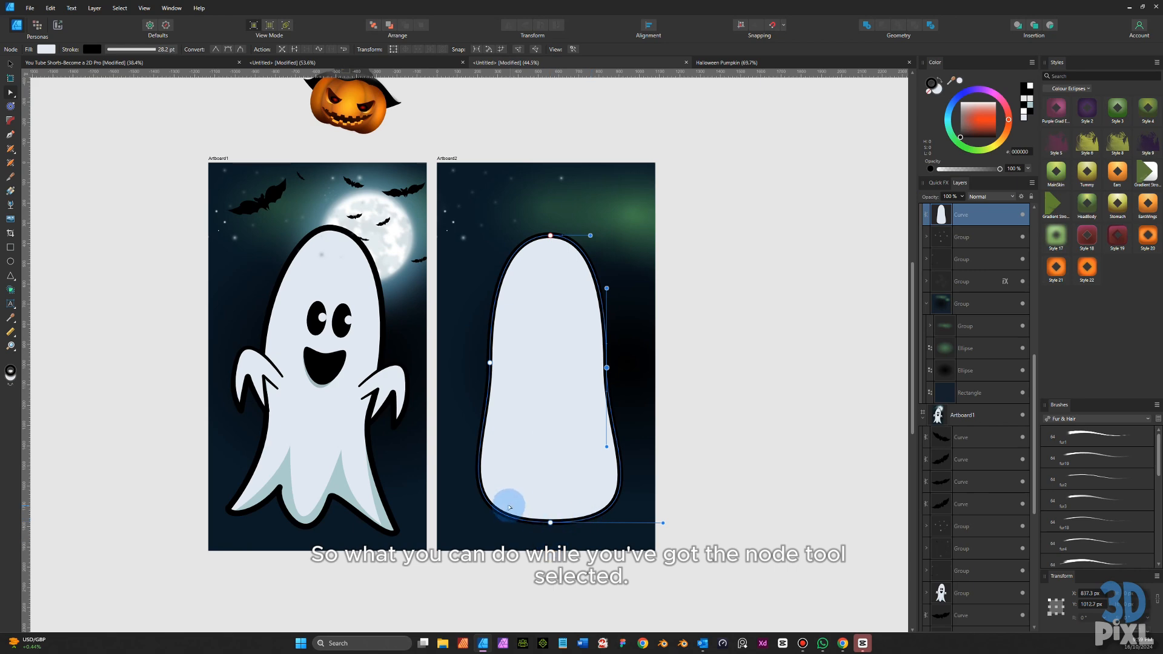
- Add a node on the lower-left curve of the body outline, near its base
scroll(508, 514, up, 5)
click(488, 498)
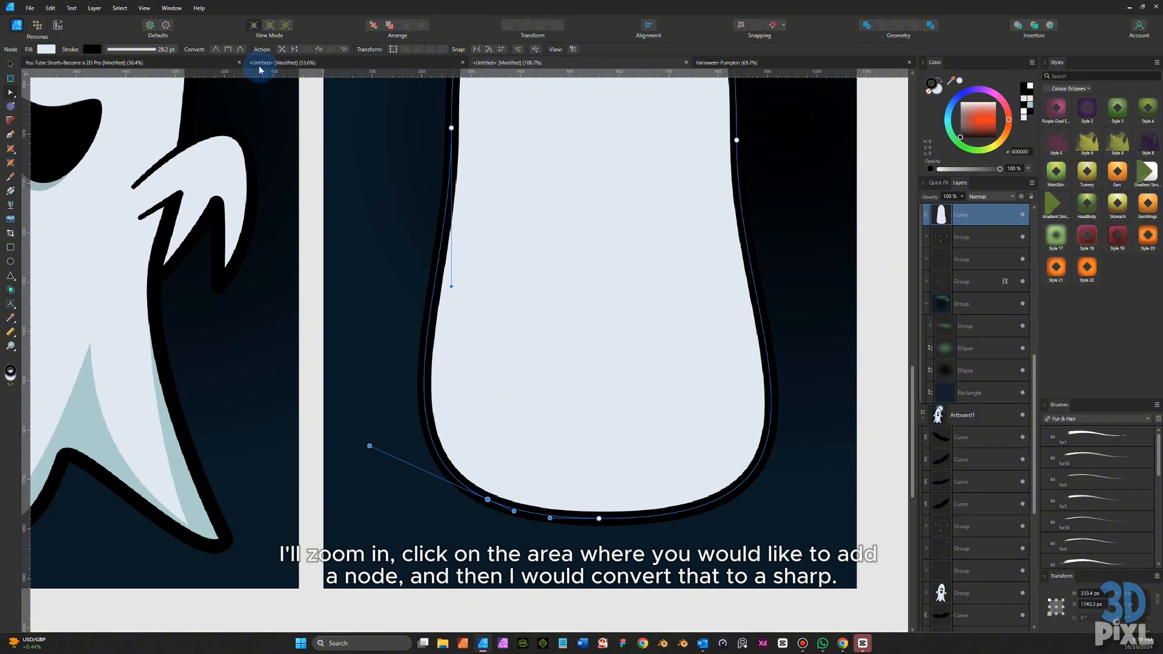
click(216, 49)
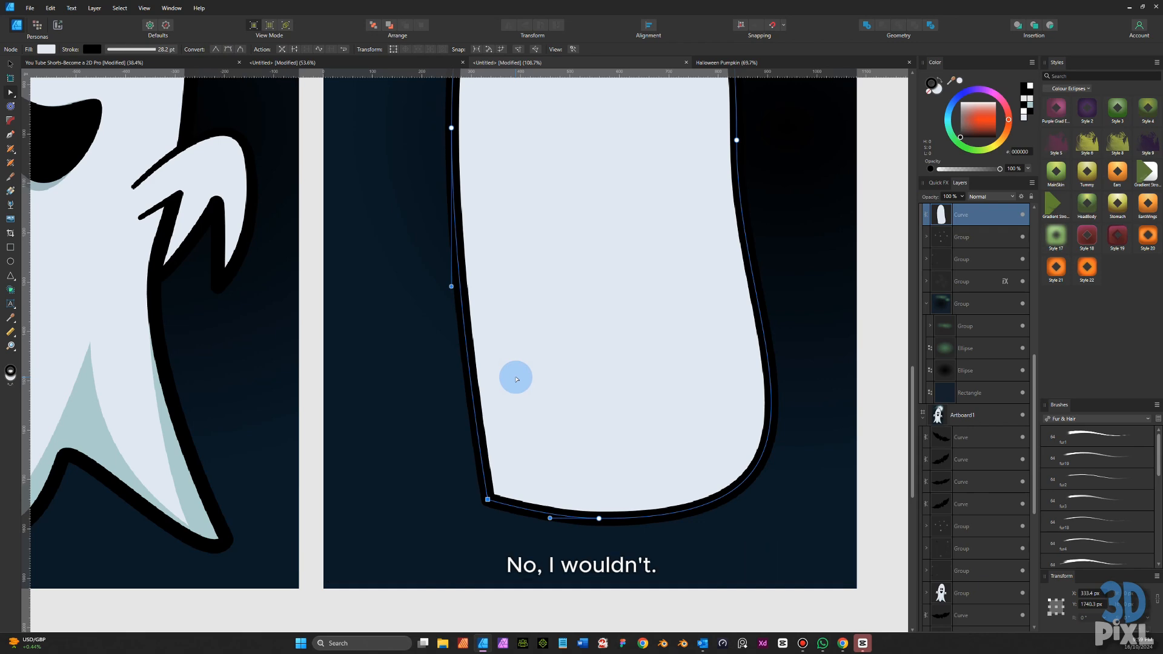
key(ctrl+z)
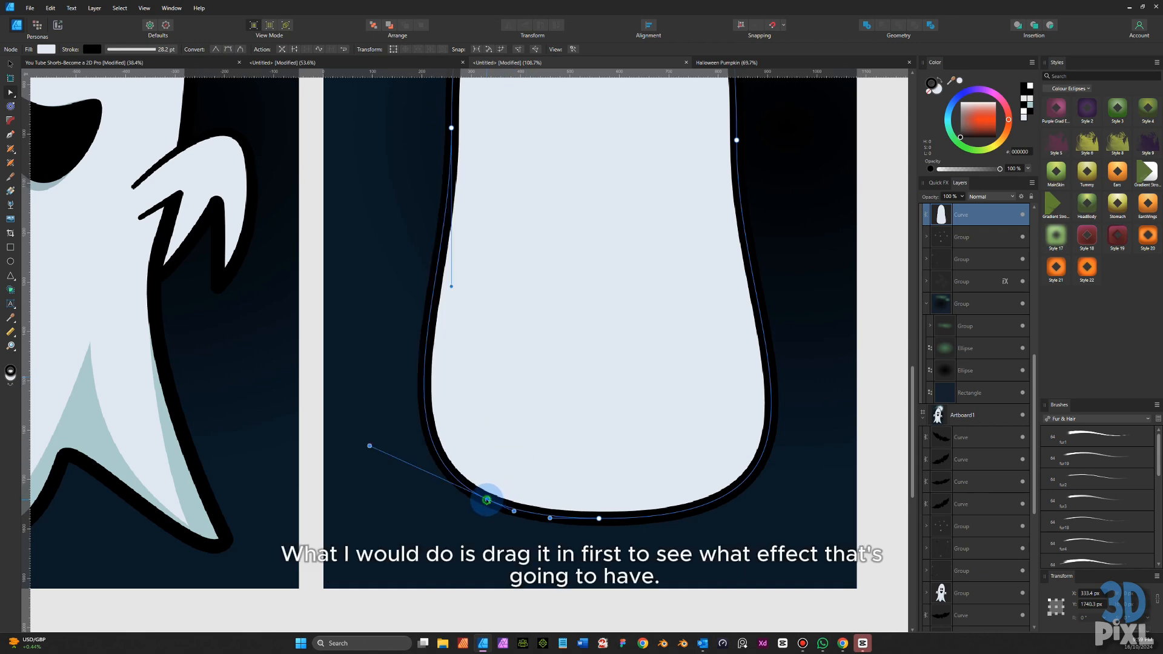
drag(486, 500, 625, 459)
scroll(518, 437, down, 1)
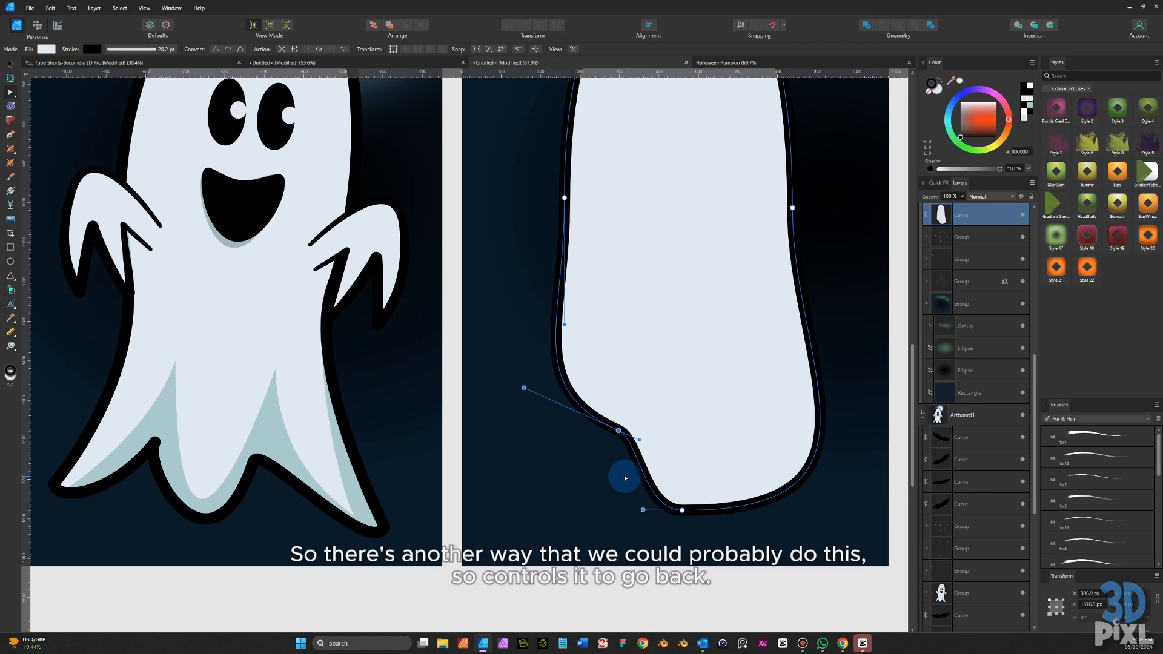
key(ctrl+z)
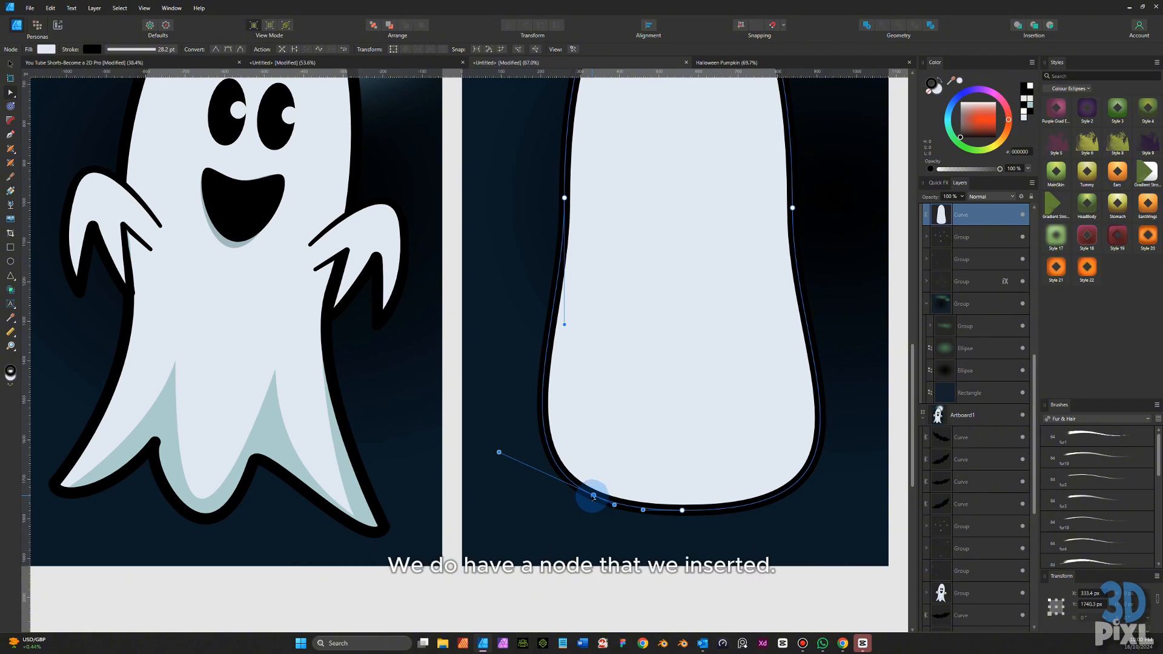
- Add a node on the body's lower left side, stretch its handle down and outward, and raise the lower-left base node to form a notch
click(545, 363)
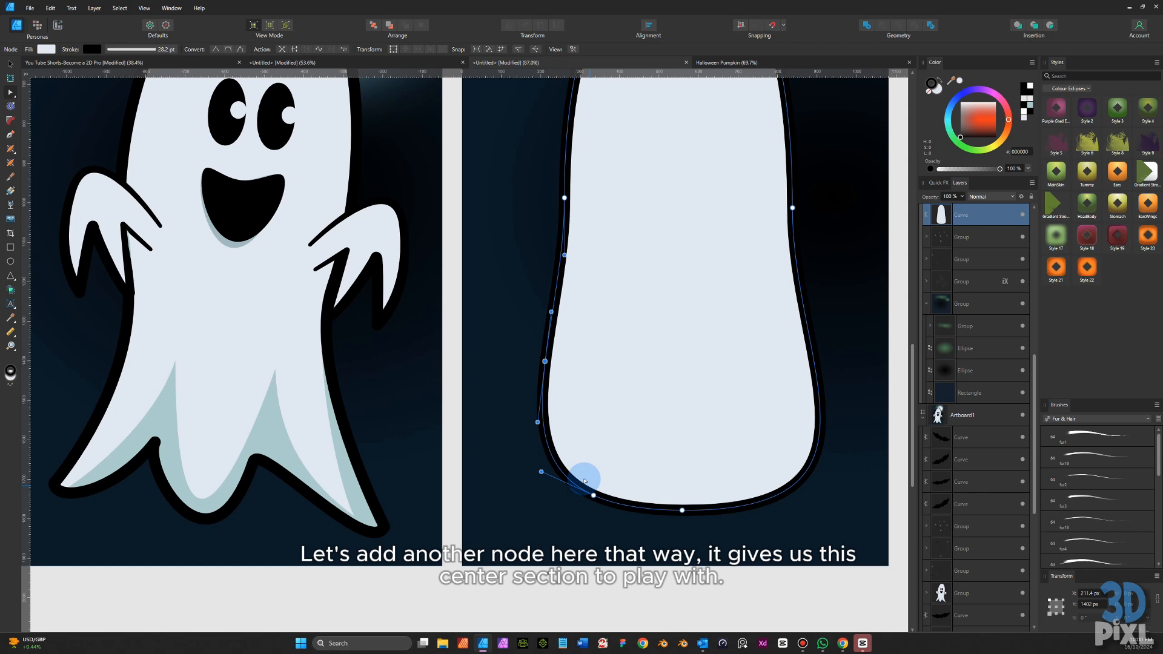
drag(535, 422, 525, 465)
click(544, 361)
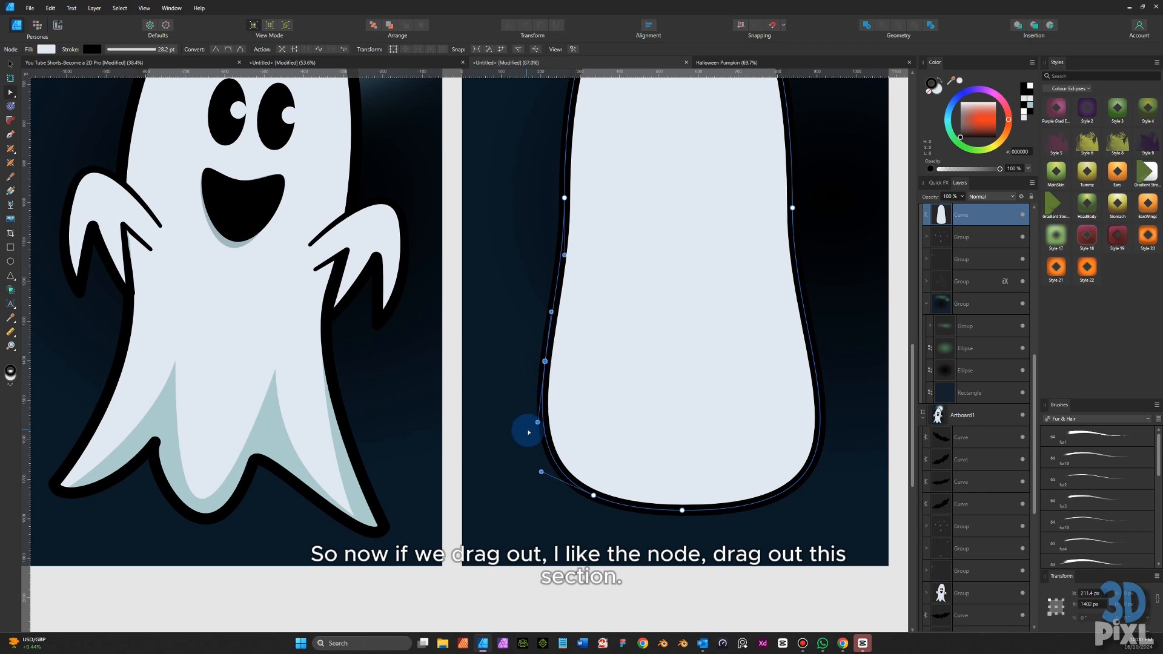
drag(538, 422, 476, 527)
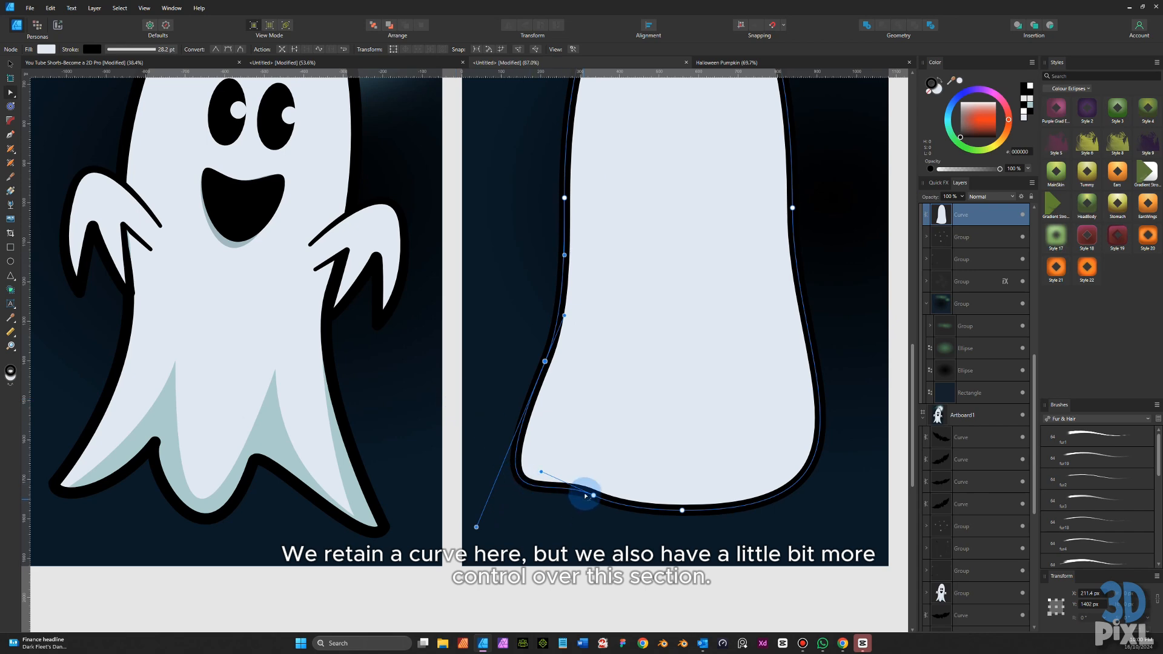
drag(593, 497, 543, 541)
click(579, 430)
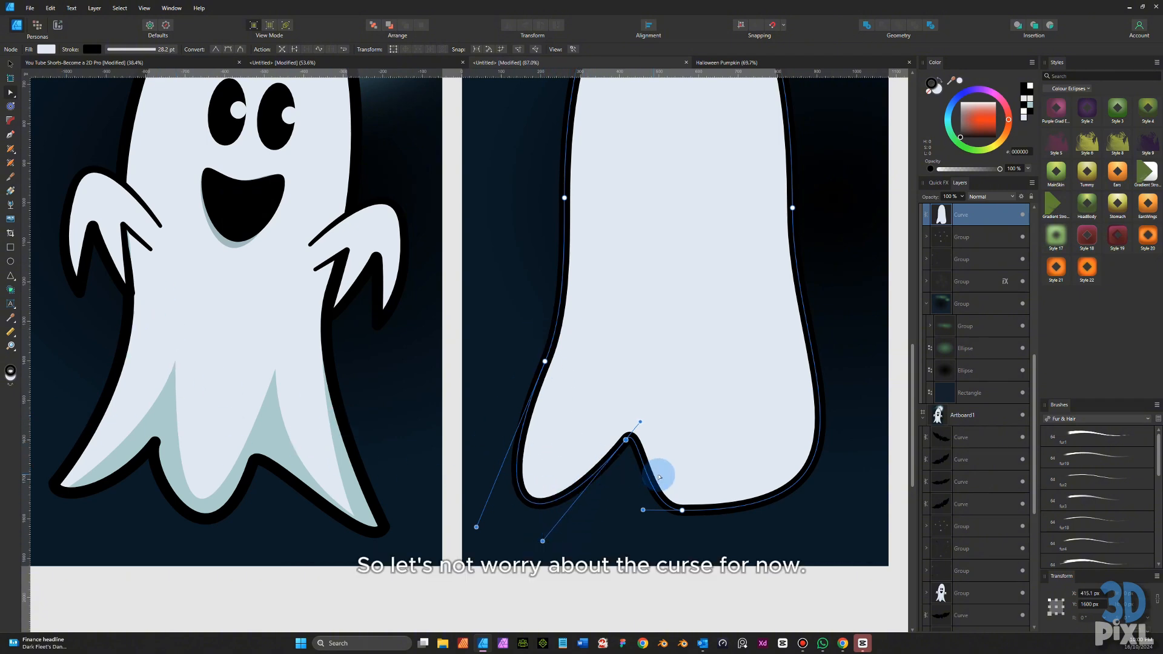
- Add two nodes on the body's lower right, moving the side node inward and the base node down and outward as a tail tip
drag(775, 461, 688, 471)
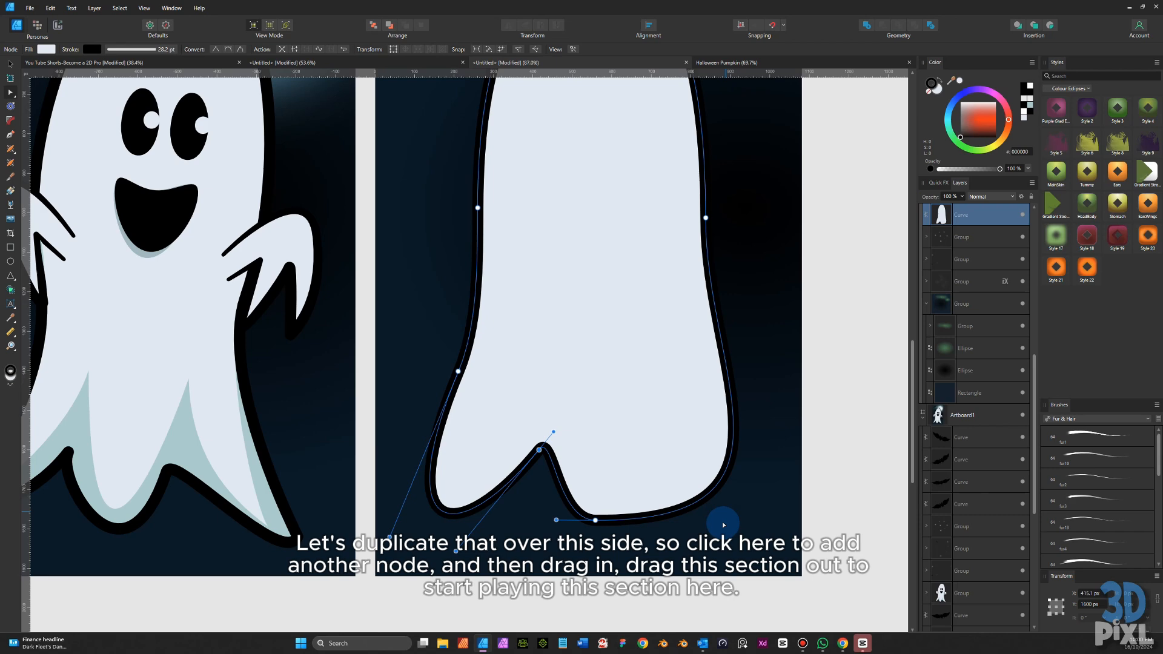
click(682, 512)
click(735, 393)
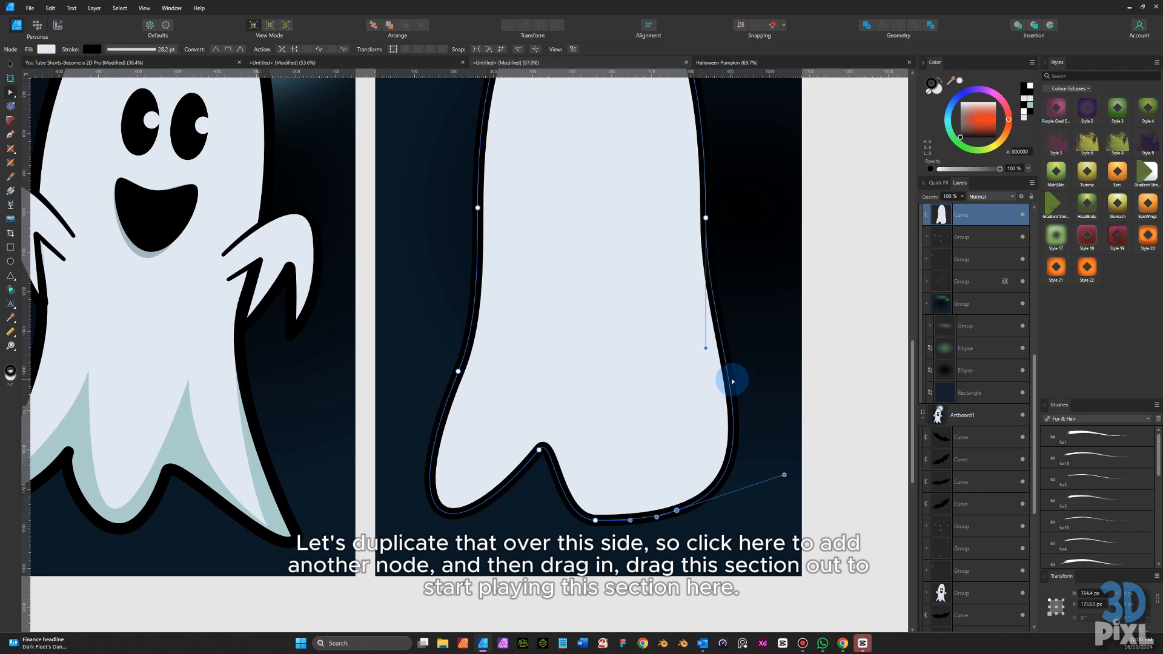
click(730, 380)
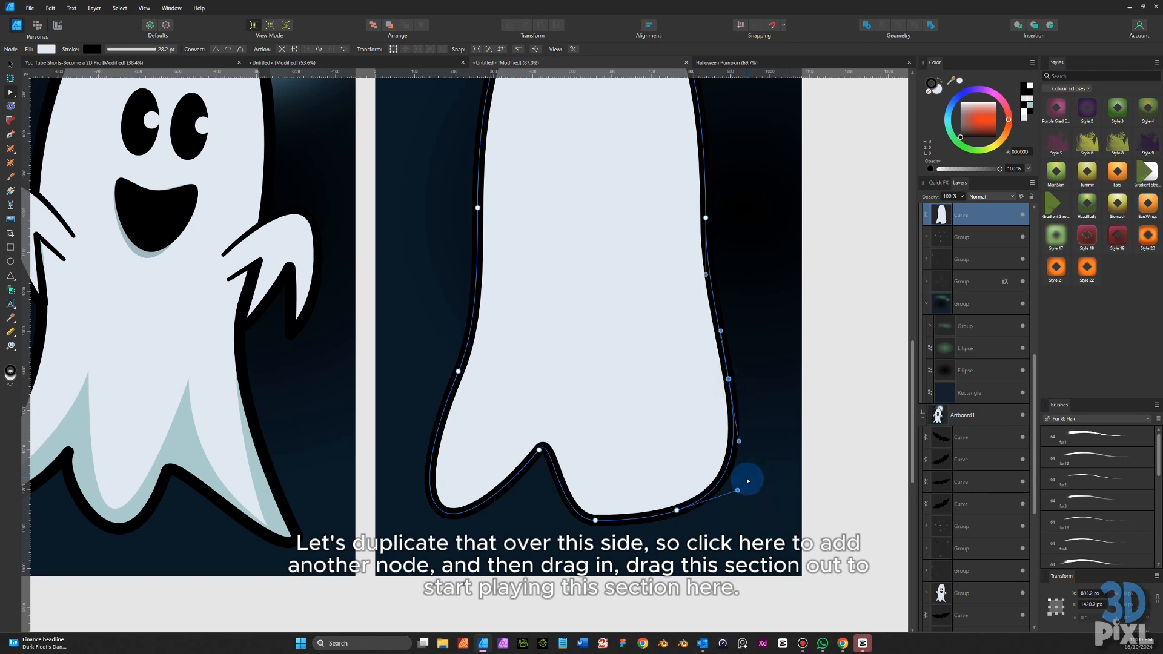
drag(729, 379, 693, 383)
drag(680, 511, 731, 538)
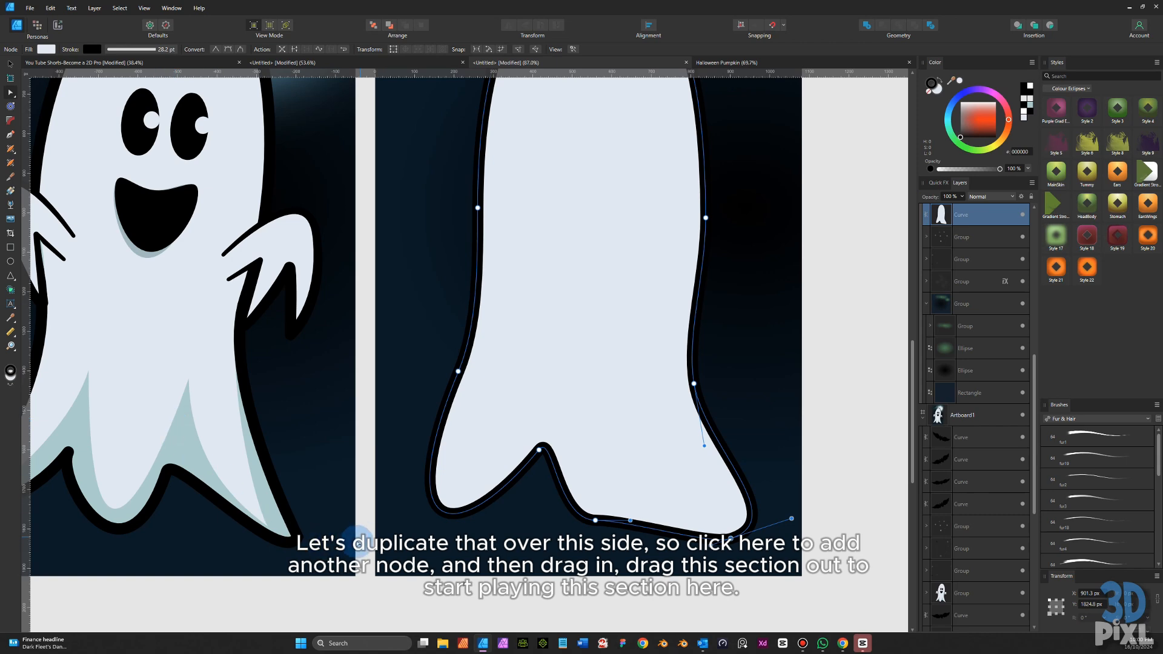
- Raise the bottom centre node's right handle to arch a second notch in the hem, and move the left notch's node slightly down and left
drag(608, 514, 583, 391)
drag(474, 437, 547, 430)
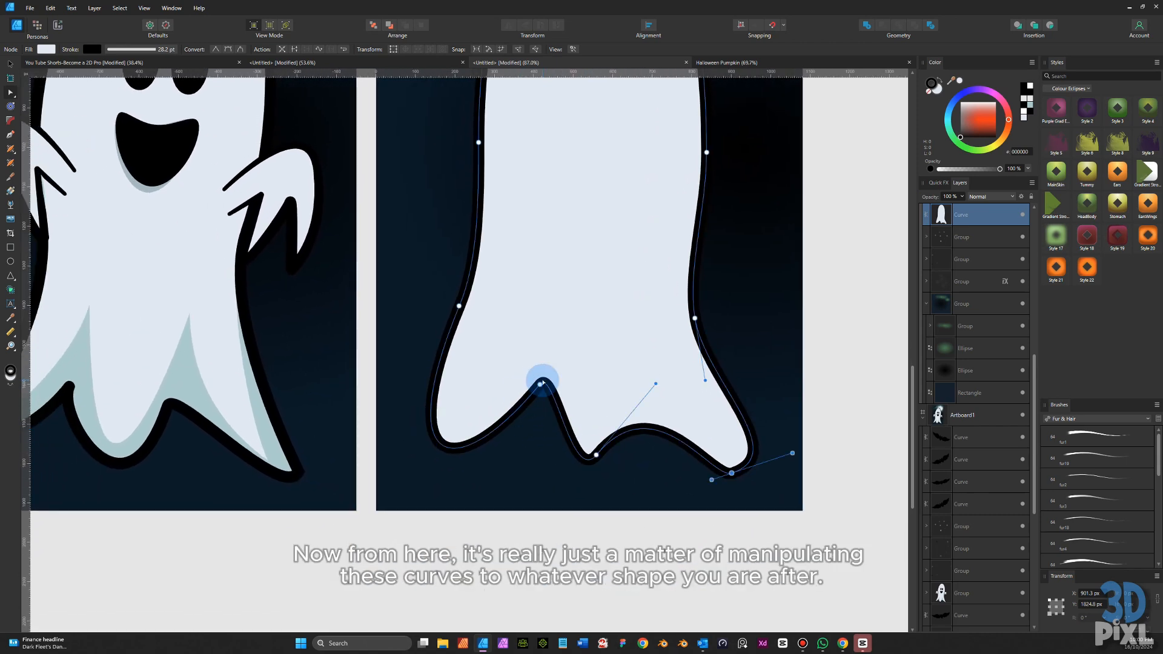
drag(539, 384, 516, 396)
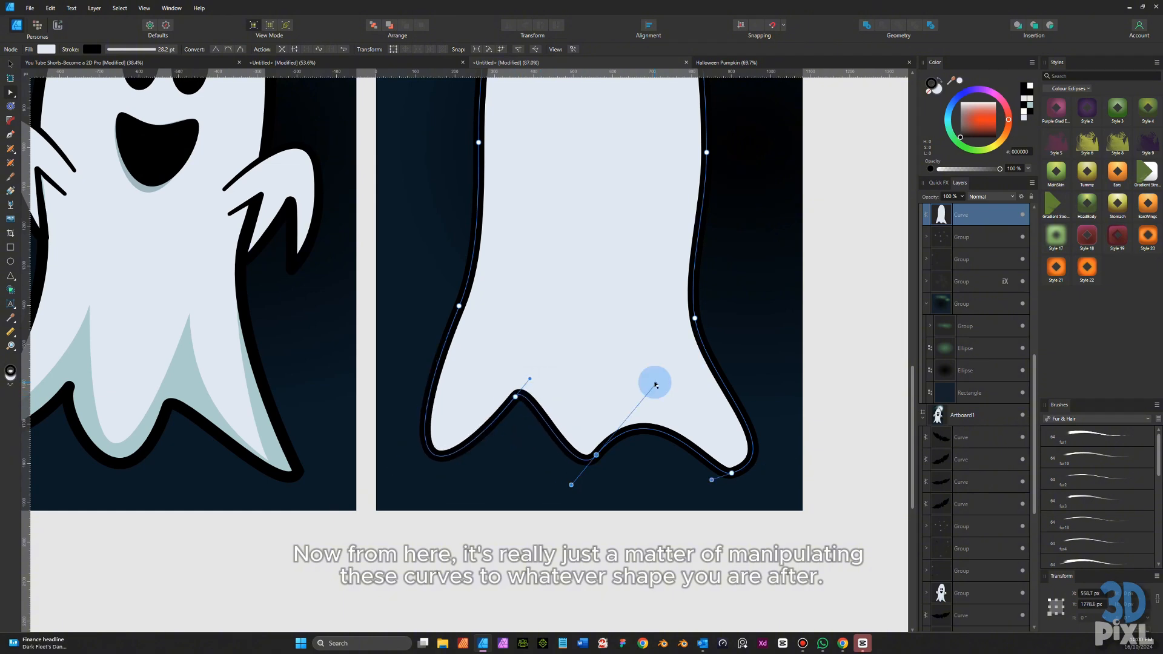
drag(655, 384, 655, 322)
- Sharpen the right tail tip into a point by adjusting the handles of its bottom node
drag(672, 384, 582, 371)
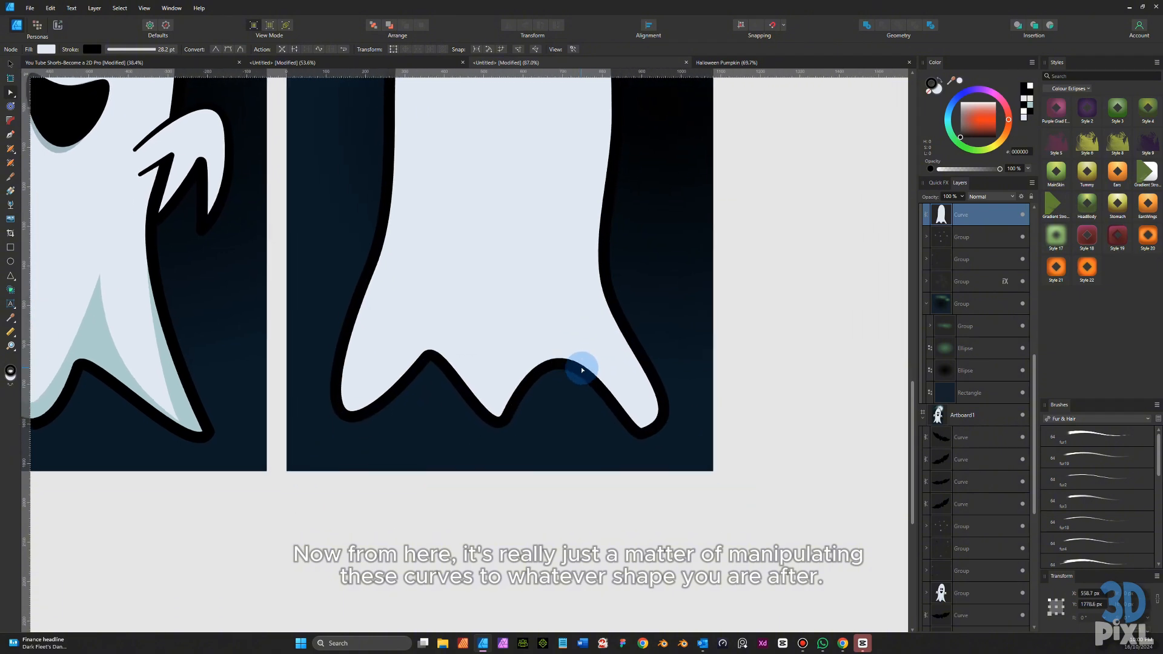
click(606, 279)
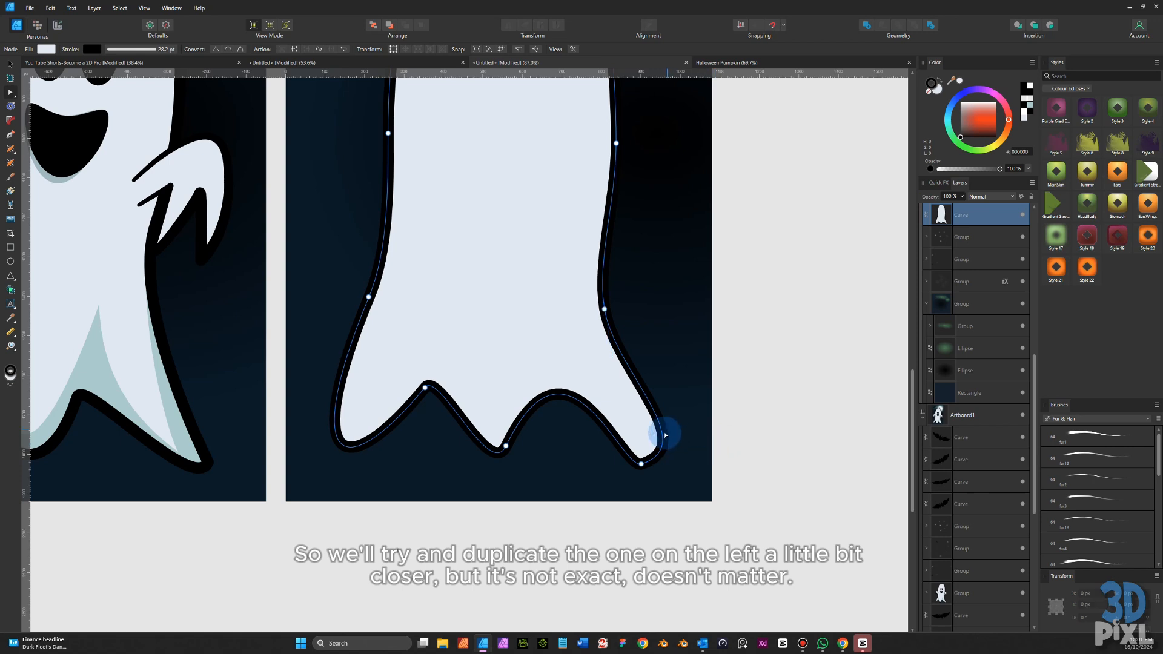
click(641, 464)
drag(662, 410, 609, 358)
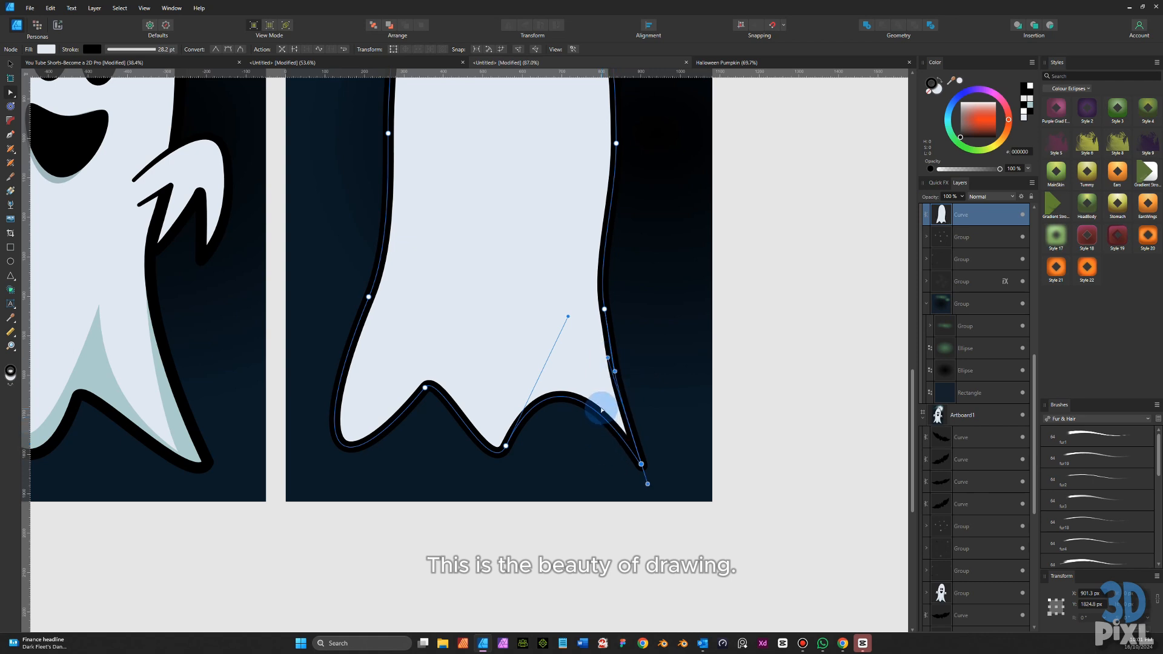
drag(594, 407, 652, 461)
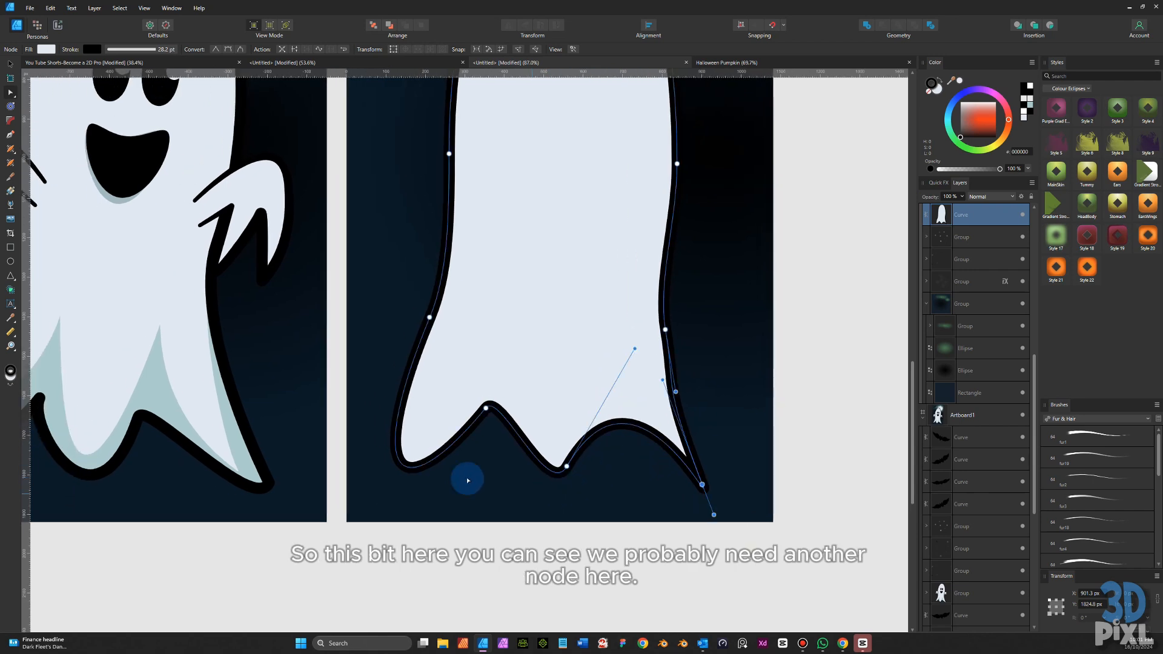
- Add a node atop the hem's right notch, raise it slightly, and reshape the bottom centre into a rounded point set slightly lower
click(619, 425)
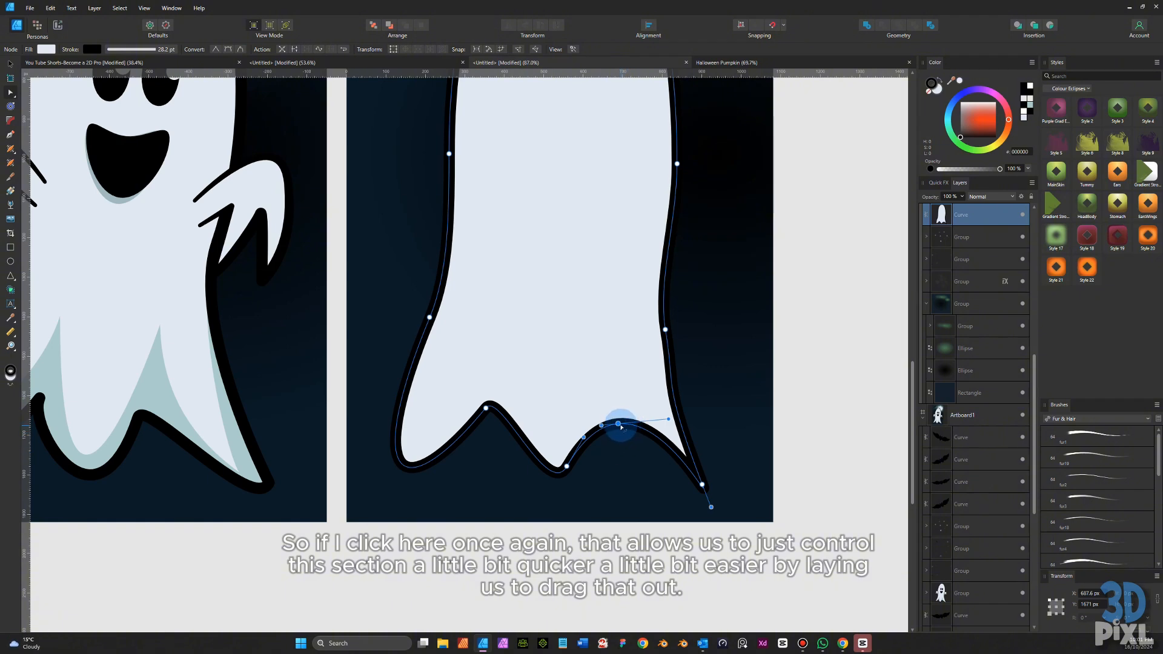
drag(618, 424, 611, 417)
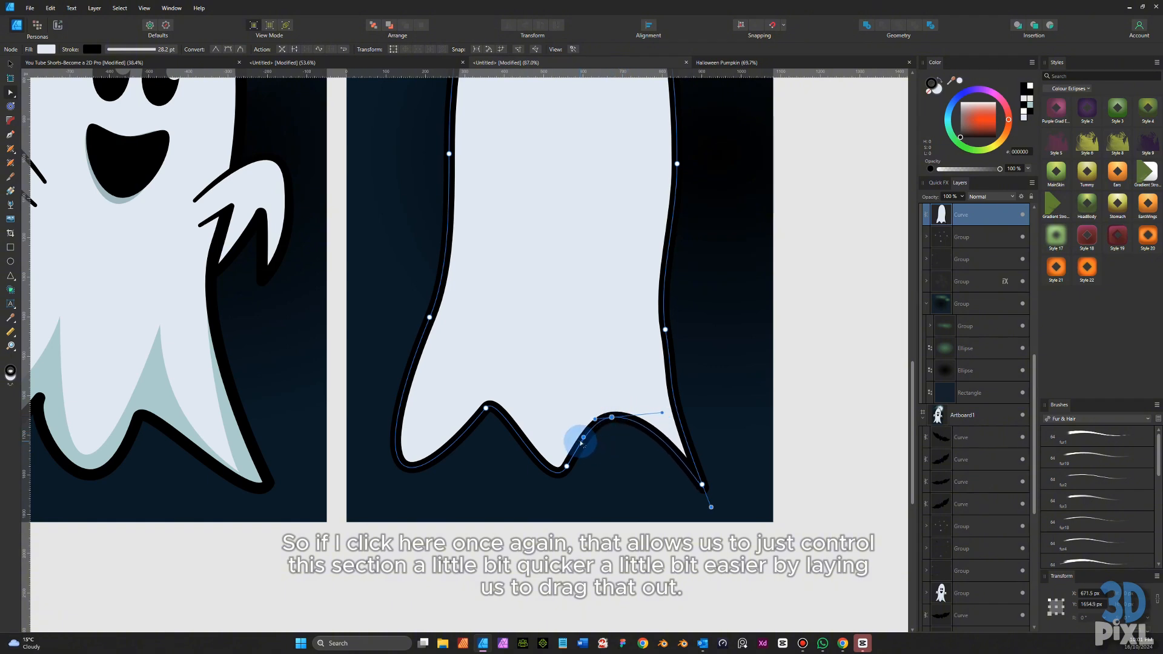
click(554, 473)
click(566, 467)
key(Delete)
mouse_move(556, 473)
mouse_down()
mouse_move(551, 482)
mouse_move(581, 486)
mouse_move(569, 491)
mouse_up()
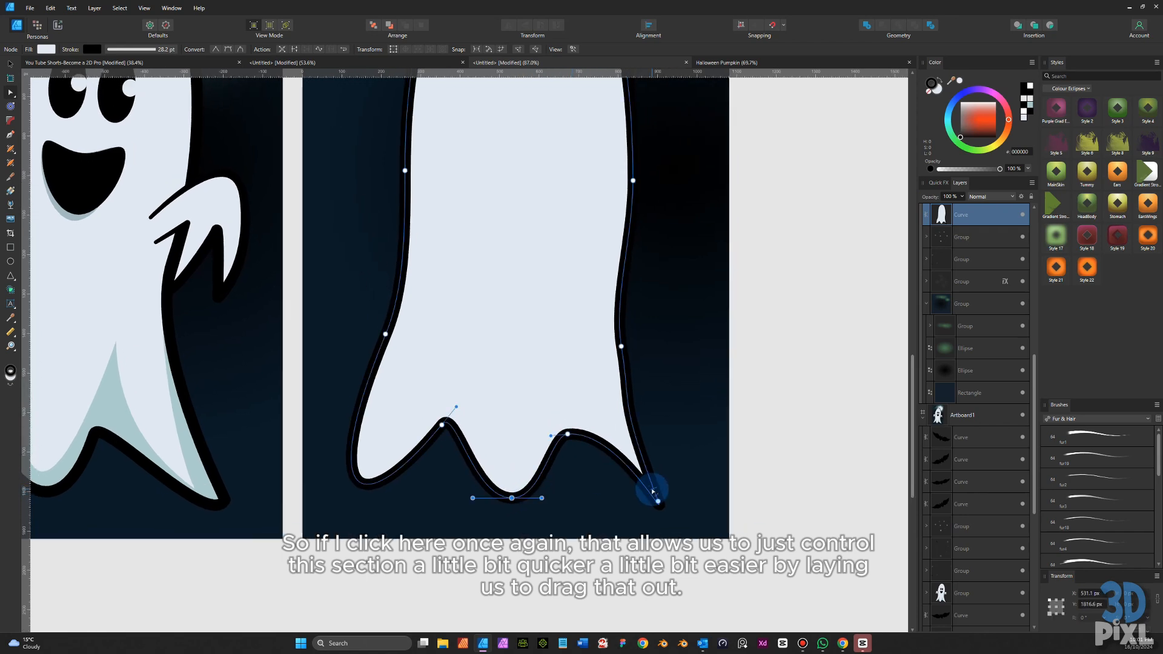
- Move the right tail tip slightly outward and nudge the body's upper right side node
drag(658, 501, 673, 502)
scroll(596, 447, down, 3)
drag(596, 448, 588, 470)
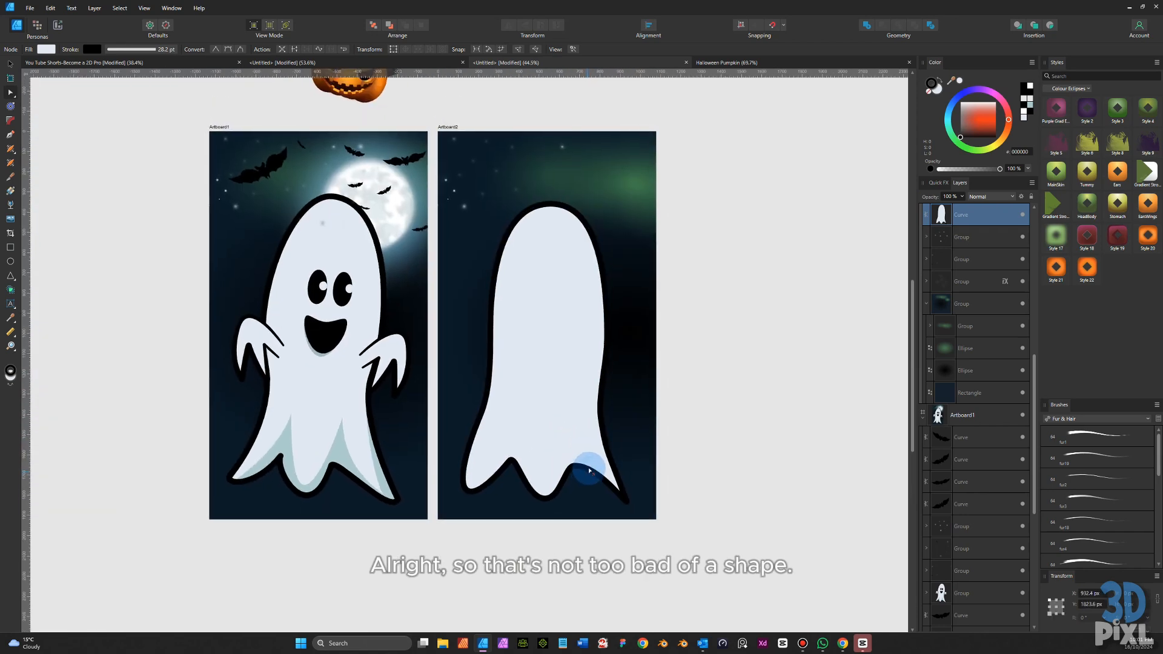
scroll(637, 398, up, 2)
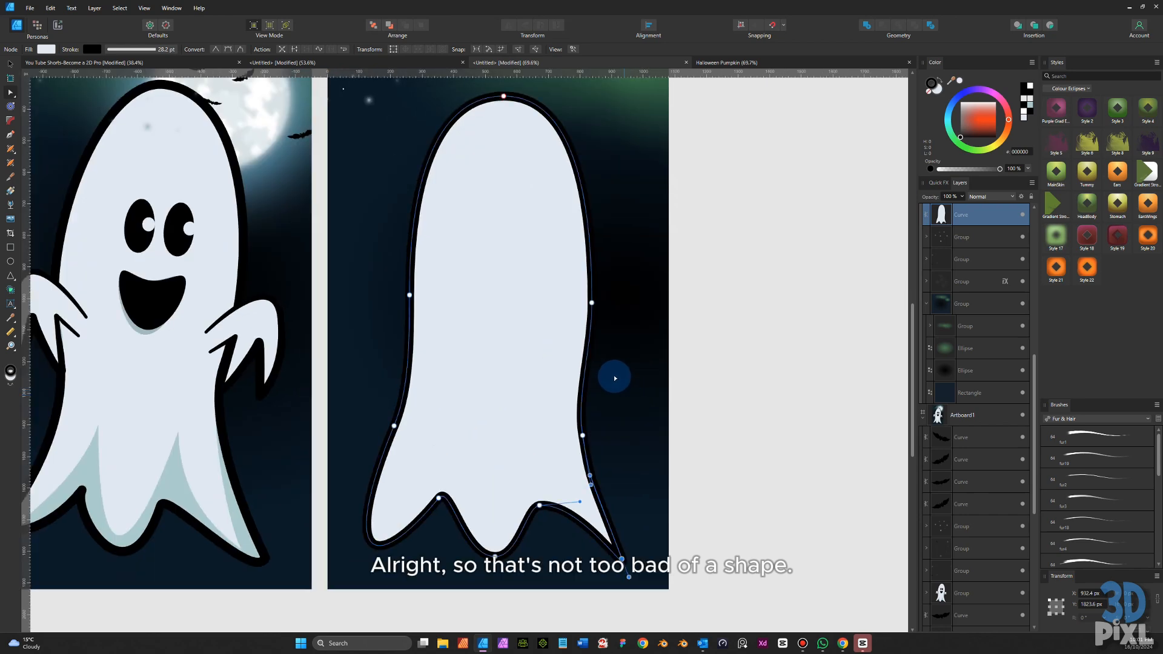
click(592, 303)
drag(591, 303, 591, 307)
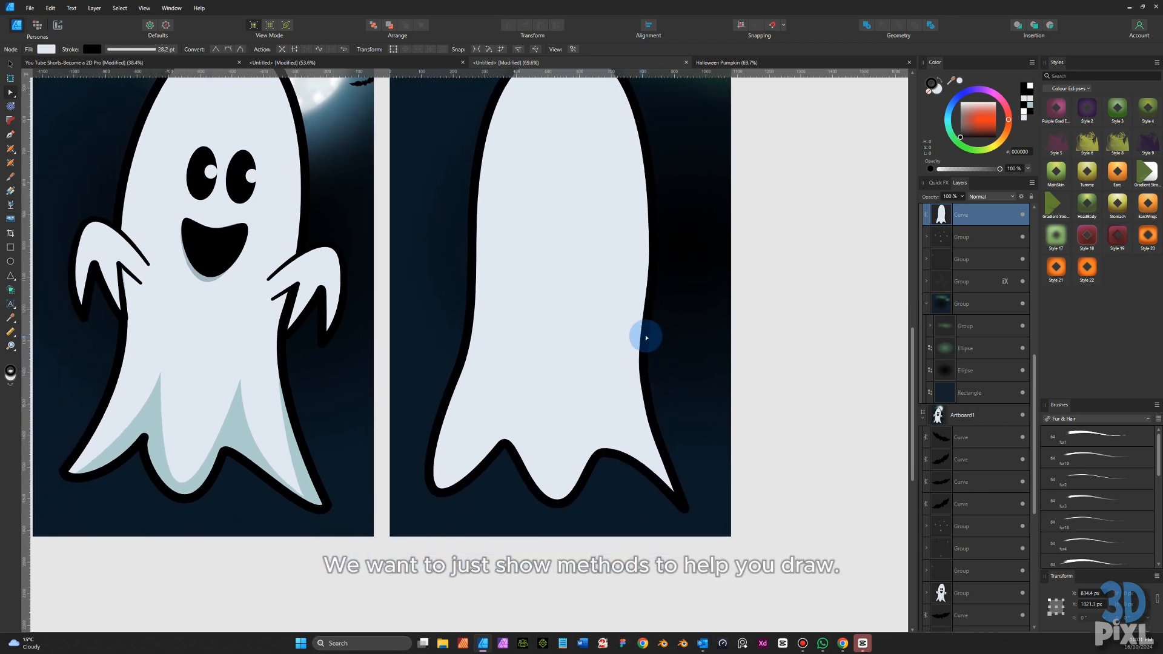
- Add a node at the body's lower-left corner, convert it to sharp, and pull it outward into a pointed tail tip
scroll(467, 321, up, 3)
click(478, 332)
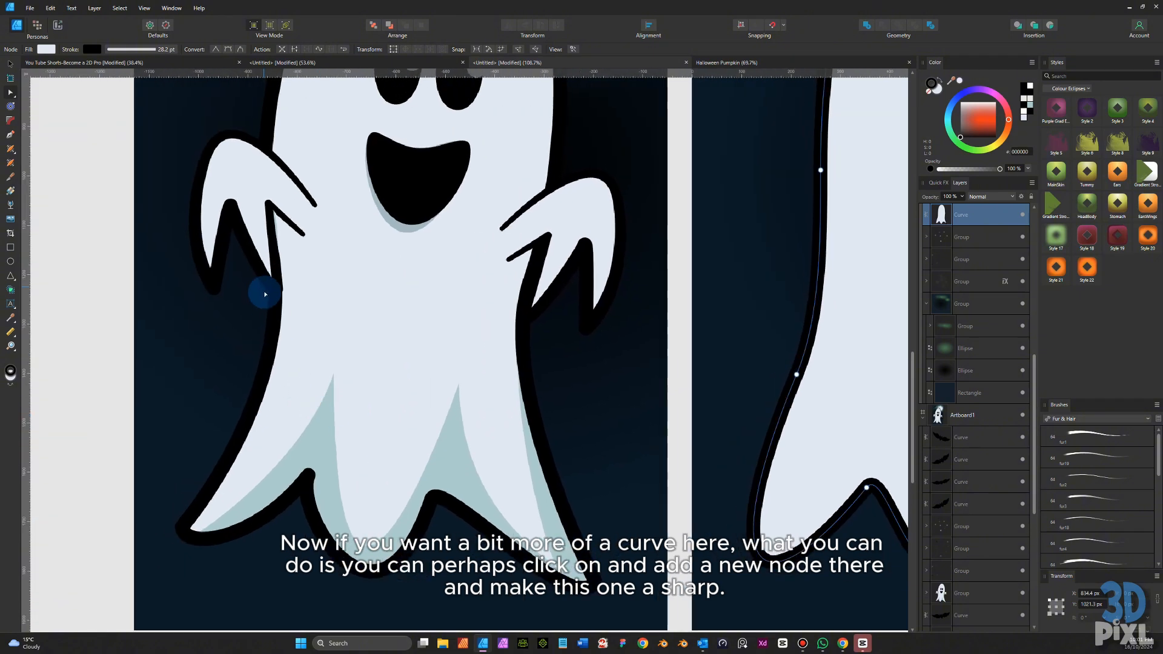
click(619, 385)
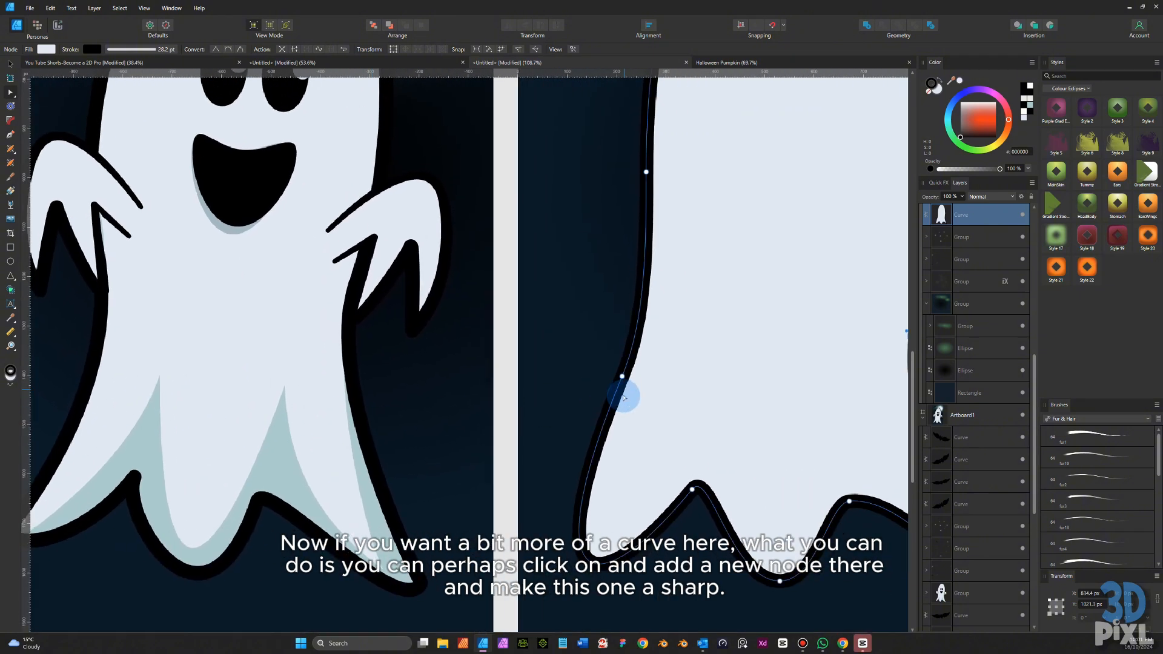
click(596, 552)
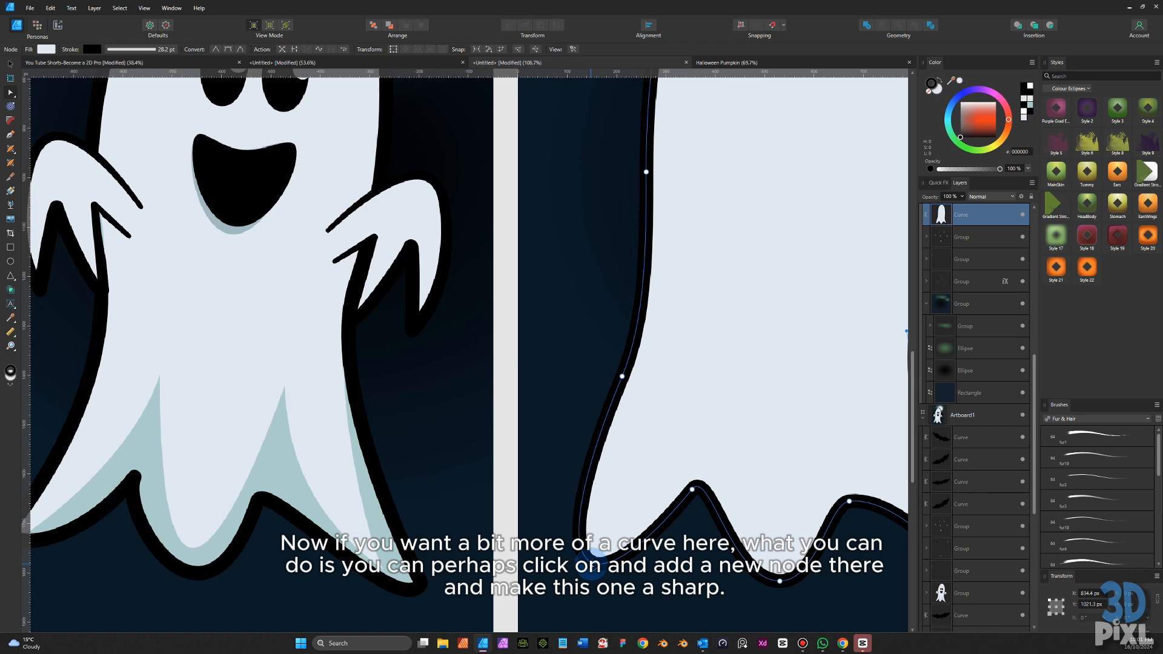
click(605, 573)
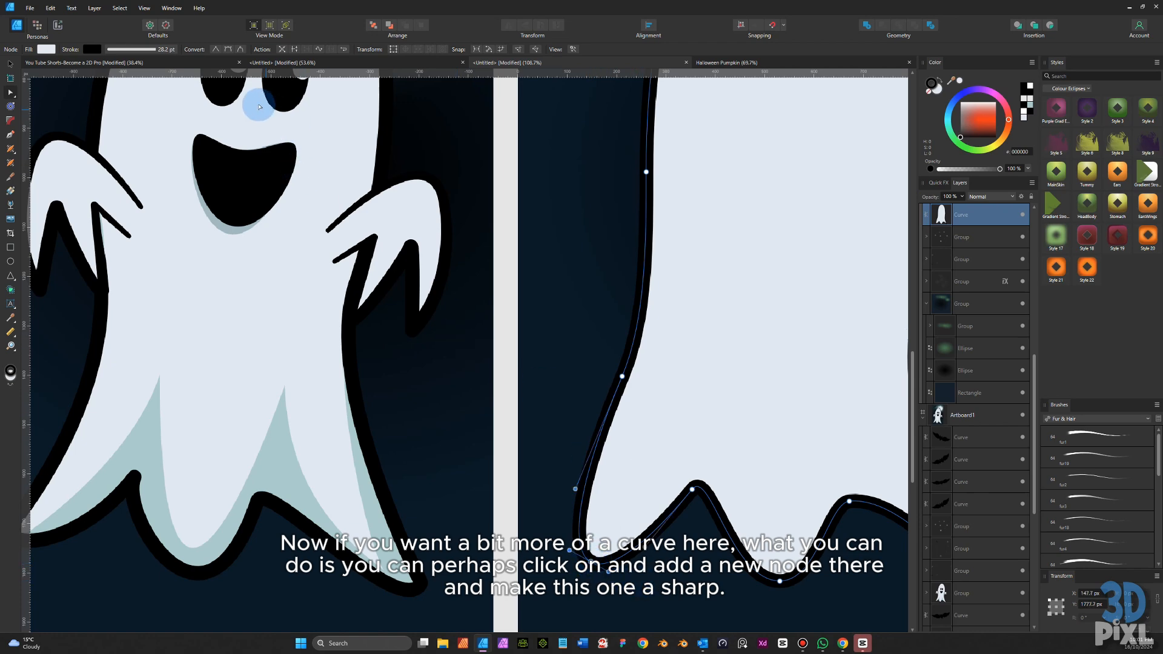
click(215, 49)
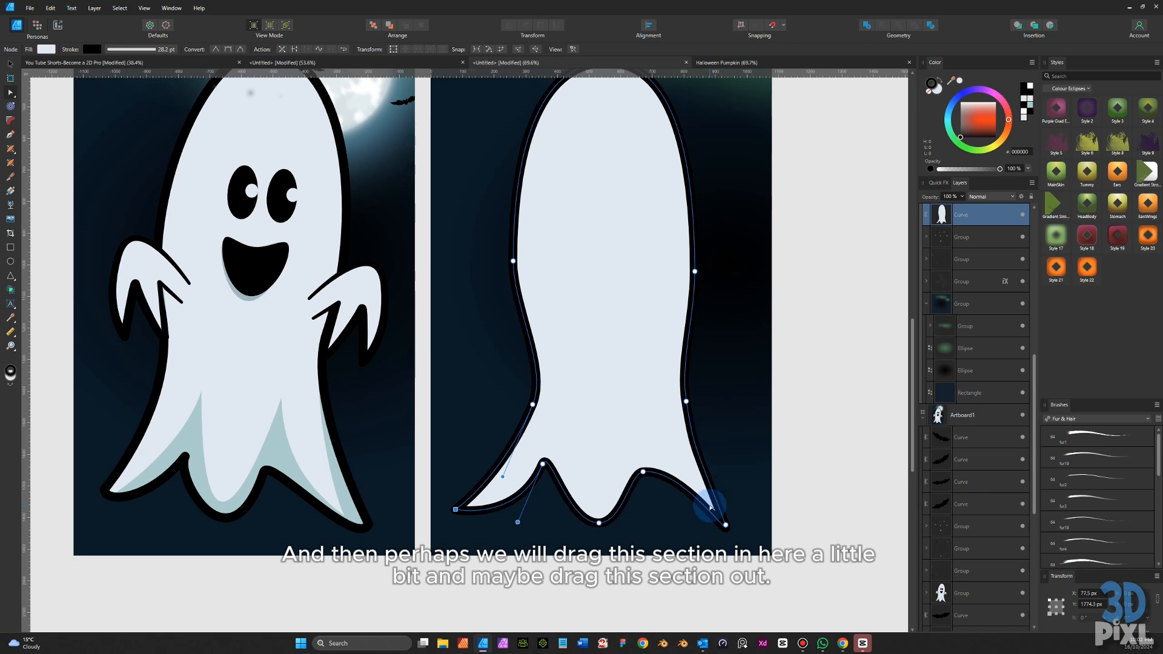
- Shift the right notch's node left and bend the right tail tip's handle inward so the tail flares outward
drag(698, 458, 634, 473)
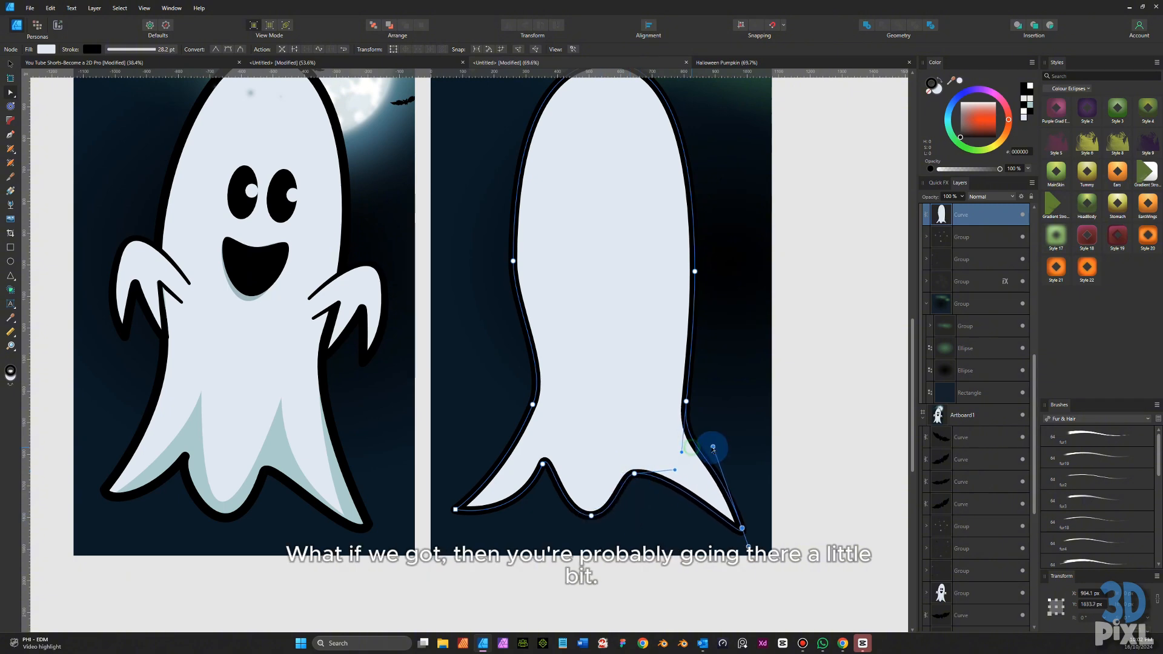
drag(714, 446, 662, 447)
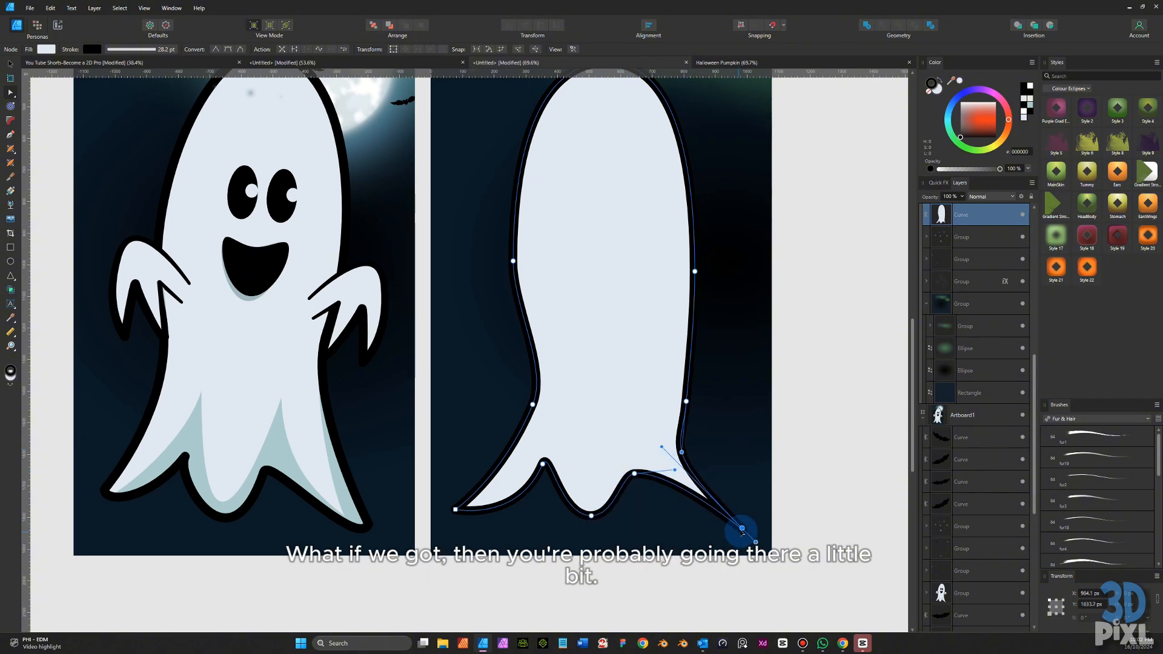
mouse_move(687, 492)
mouse_down()
mouse_move(666, 486)
mouse_move(675, 502)
mouse_up()
drag(628, 434, 611, 497)
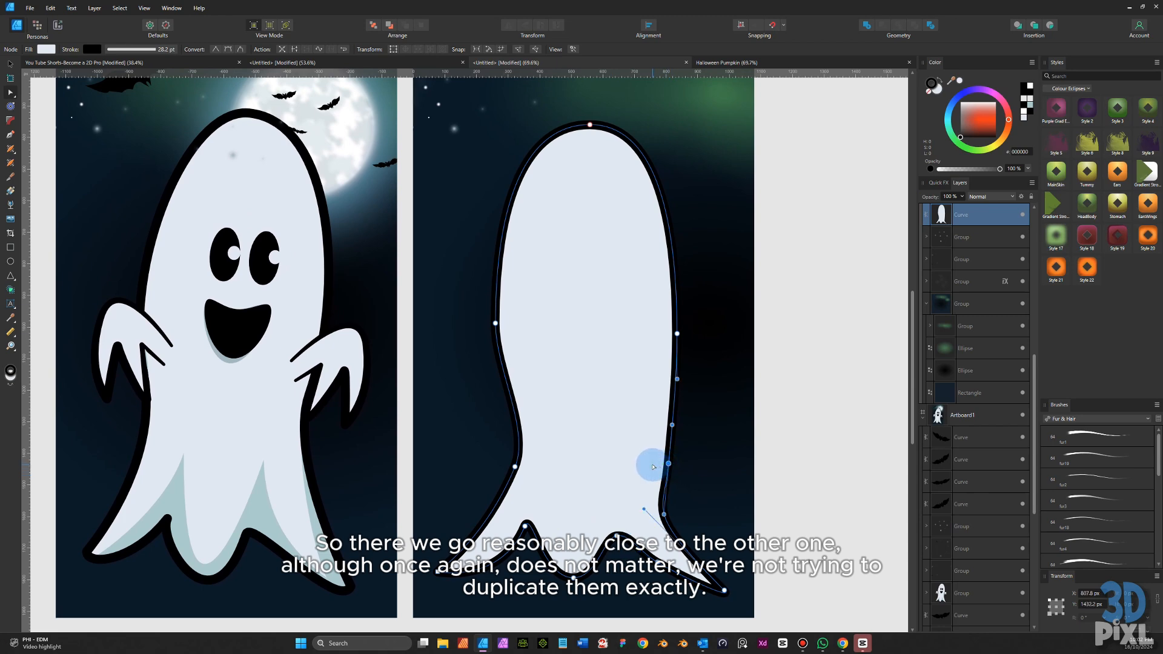
- Pull the lower right side node inward and move the upper left and right side nodes outward to round the body
drag(666, 462, 657, 458)
drag(613, 392, 594, 488)
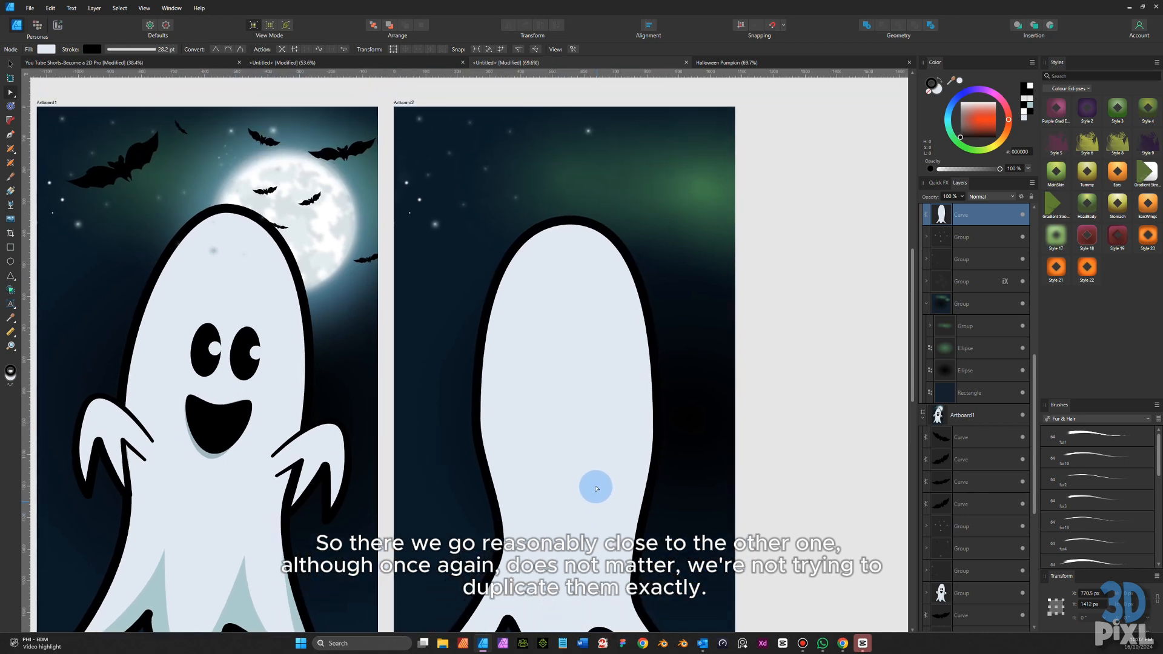
drag(477, 419, 481, 418)
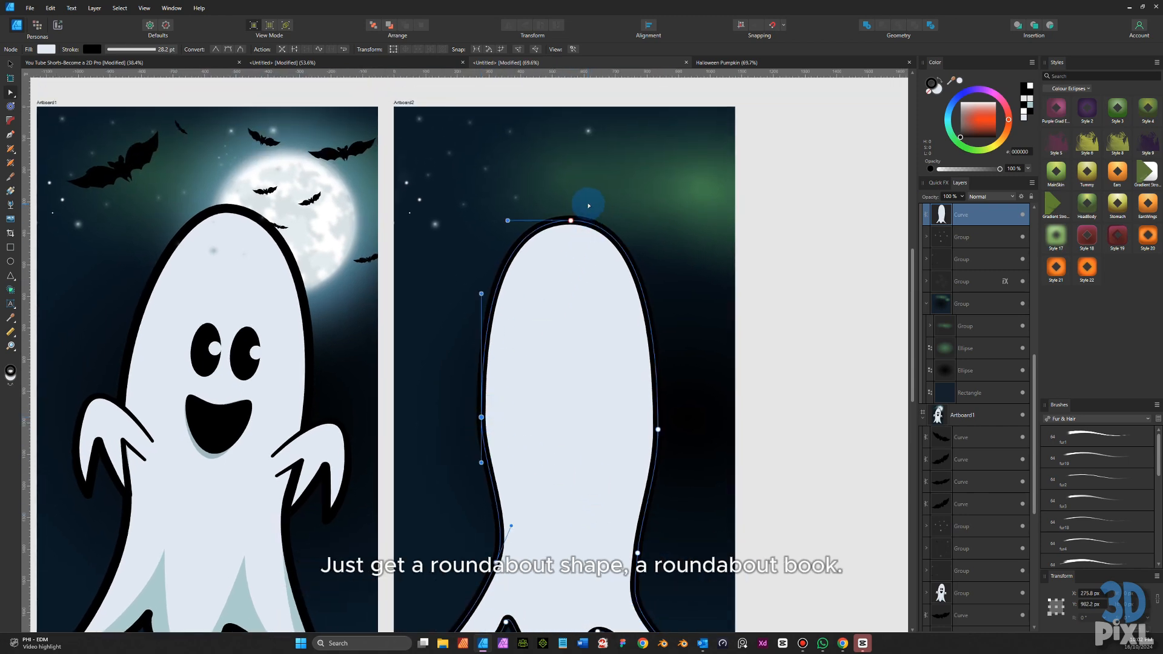
click(571, 223)
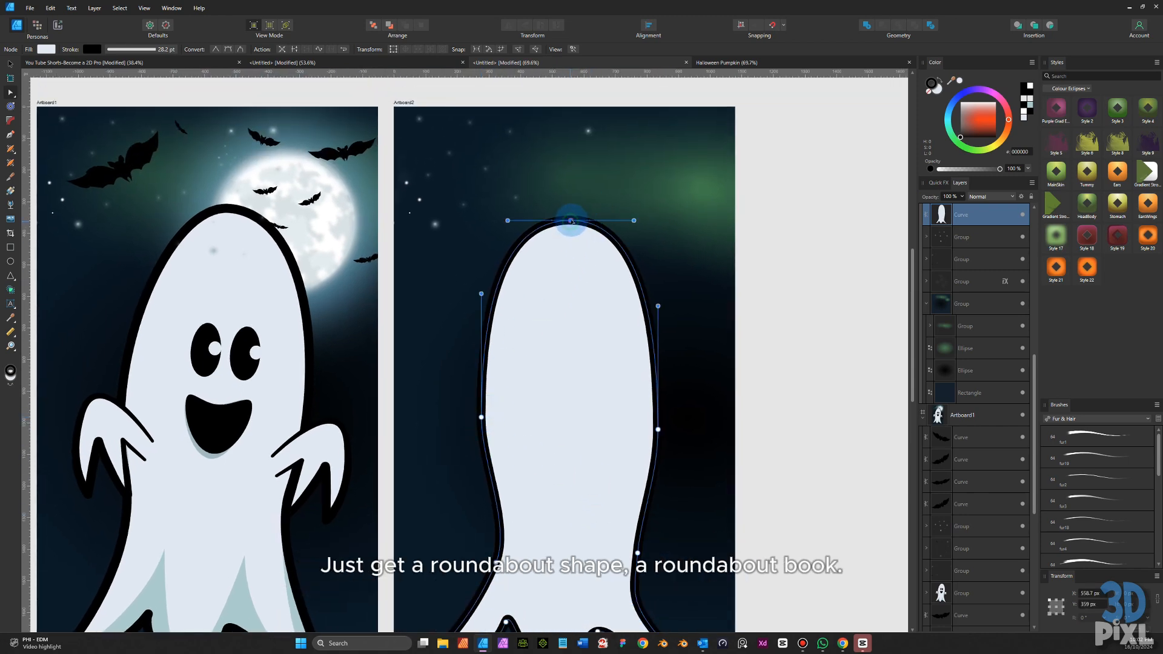
click(578, 211)
drag(658, 430, 664, 428)
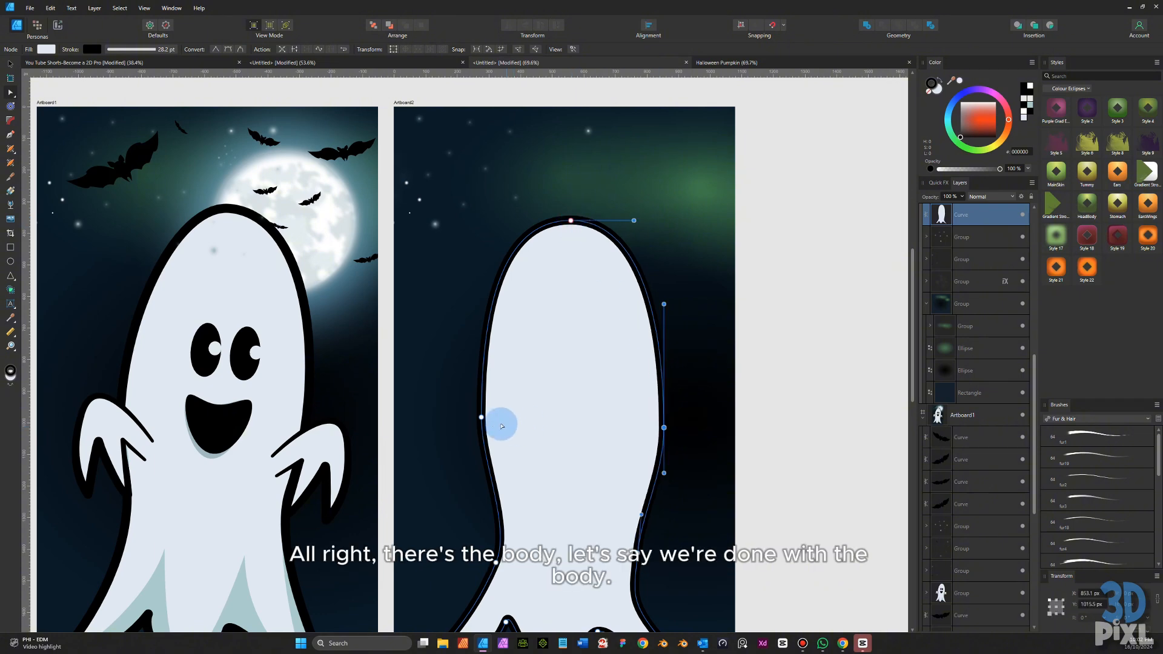
click(469, 423)
drag(482, 418, 471, 419)
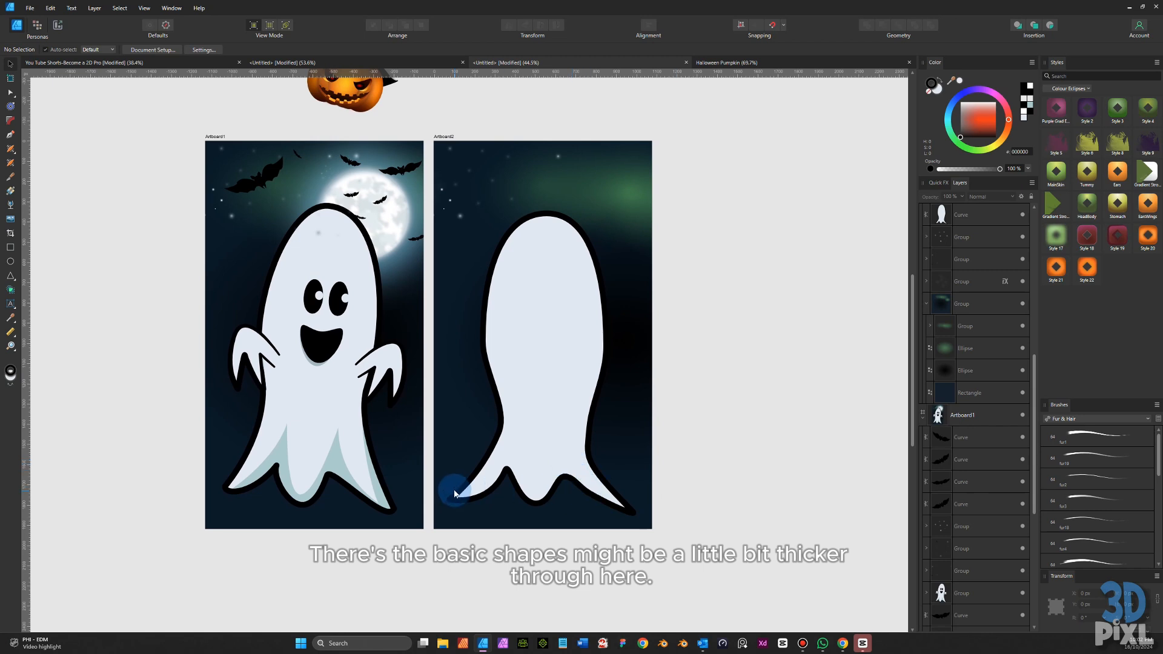
- Move the two side nodes above the hem outward to widen the ghost's waist like a sheet, and deselect the body
click(518, 435)
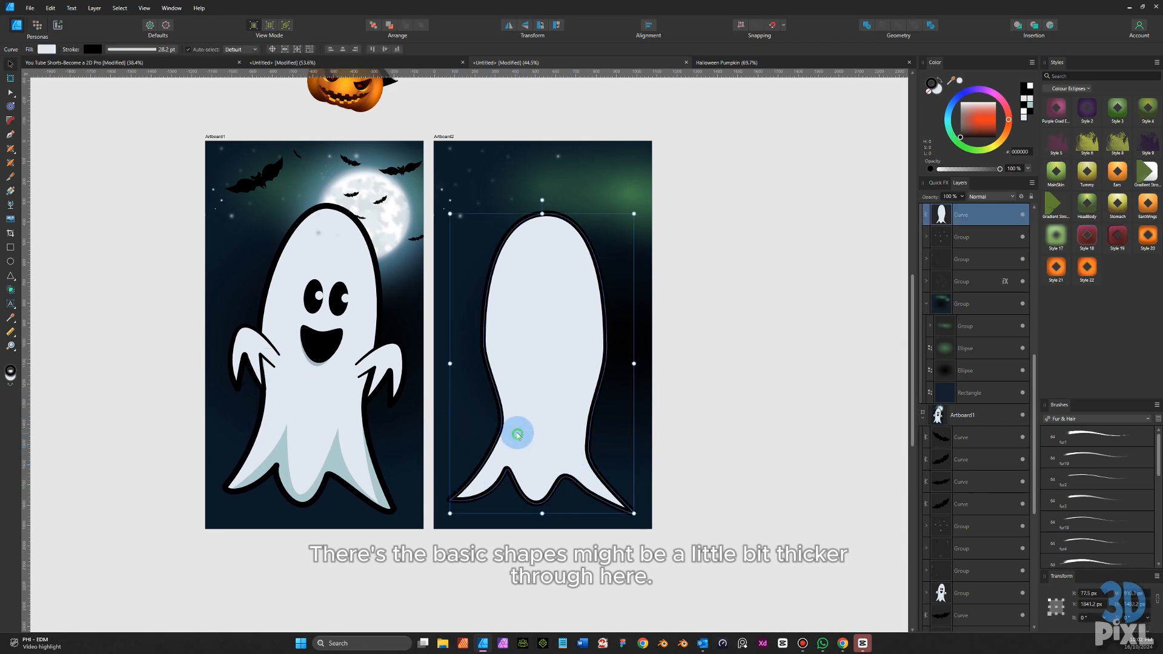
key(a)
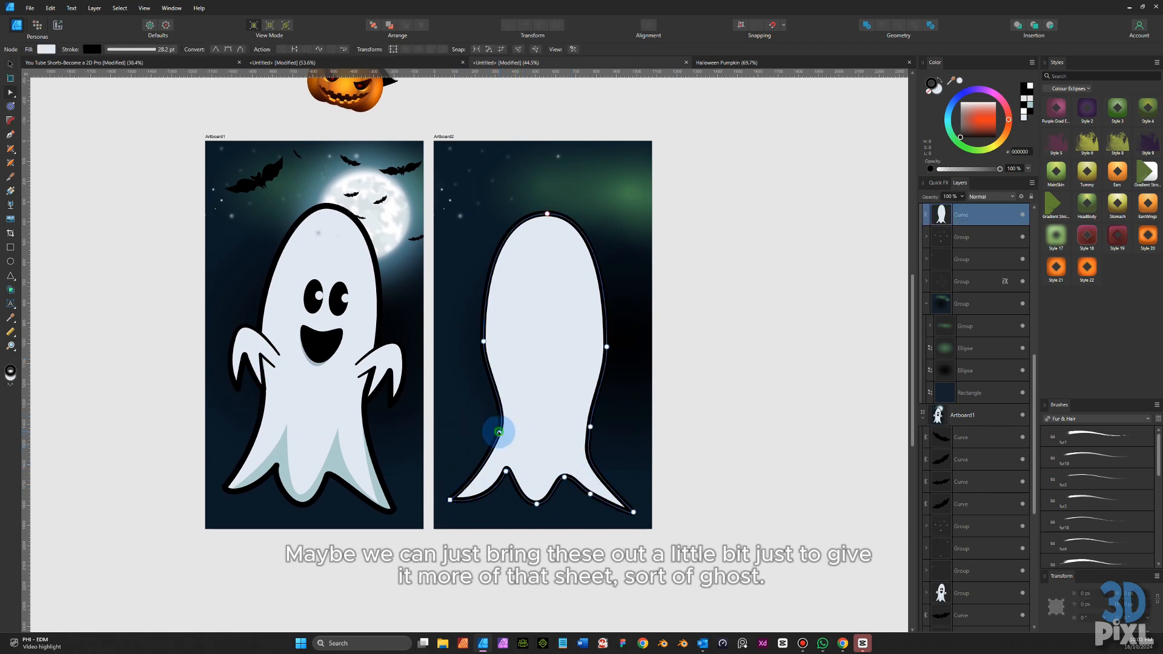
drag(498, 432, 482, 432)
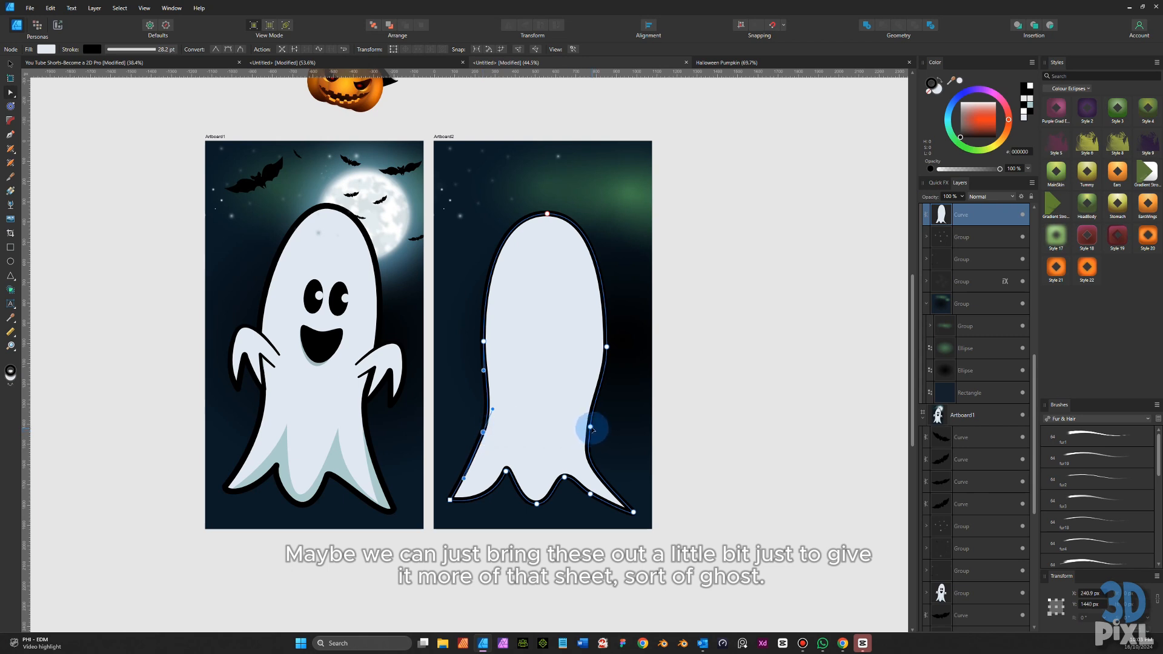
drag(591, 429, 600, 430)
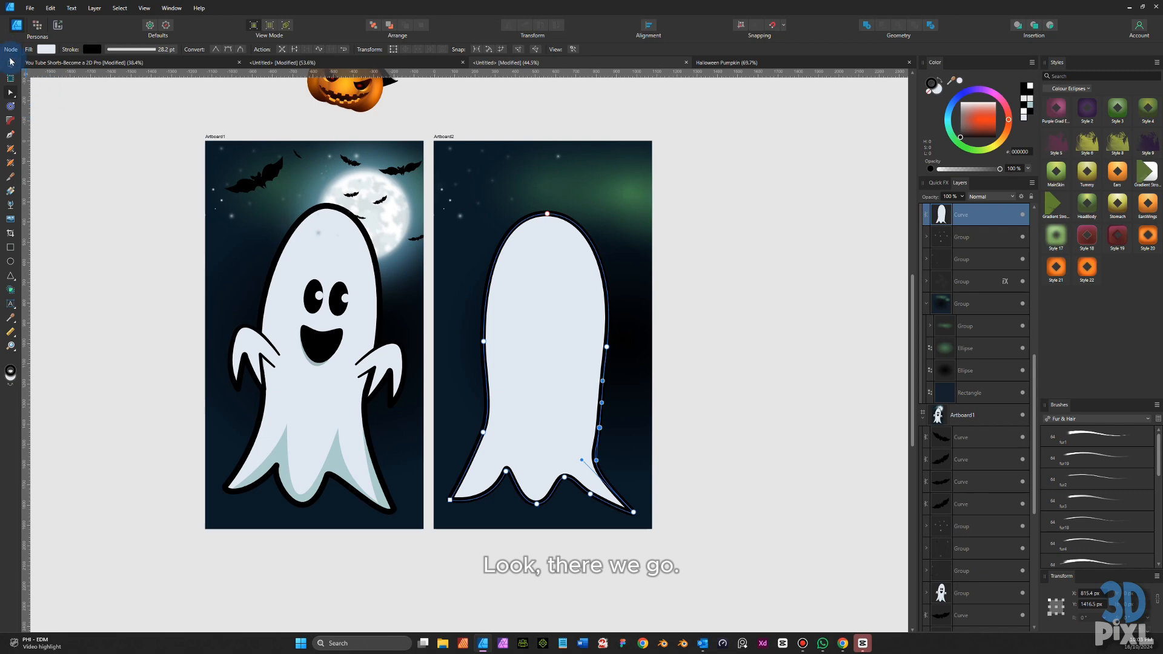
click(11, 61)
click(65, 195)
- Draw a hand across the body's left edge with the Pen tool, with a curved outer arm and two pointed claws
scroll(485, 448, up, 1)
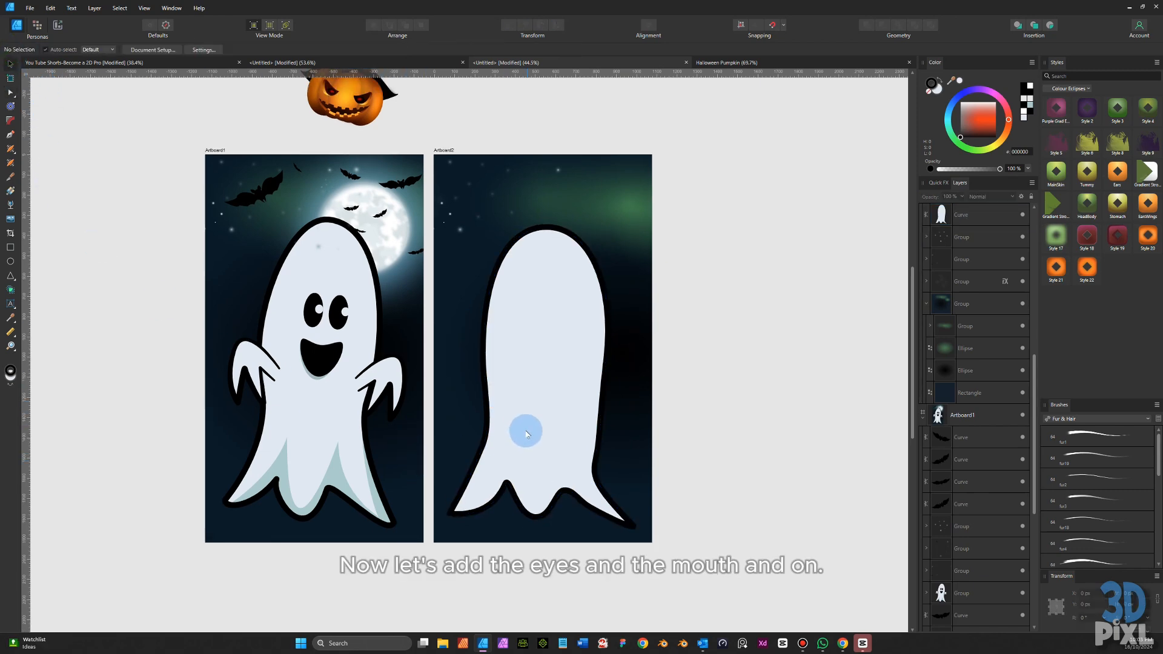
drag(525, 432, 536, 495)
scroll(332, 446, up, 2)
click(229, 419)
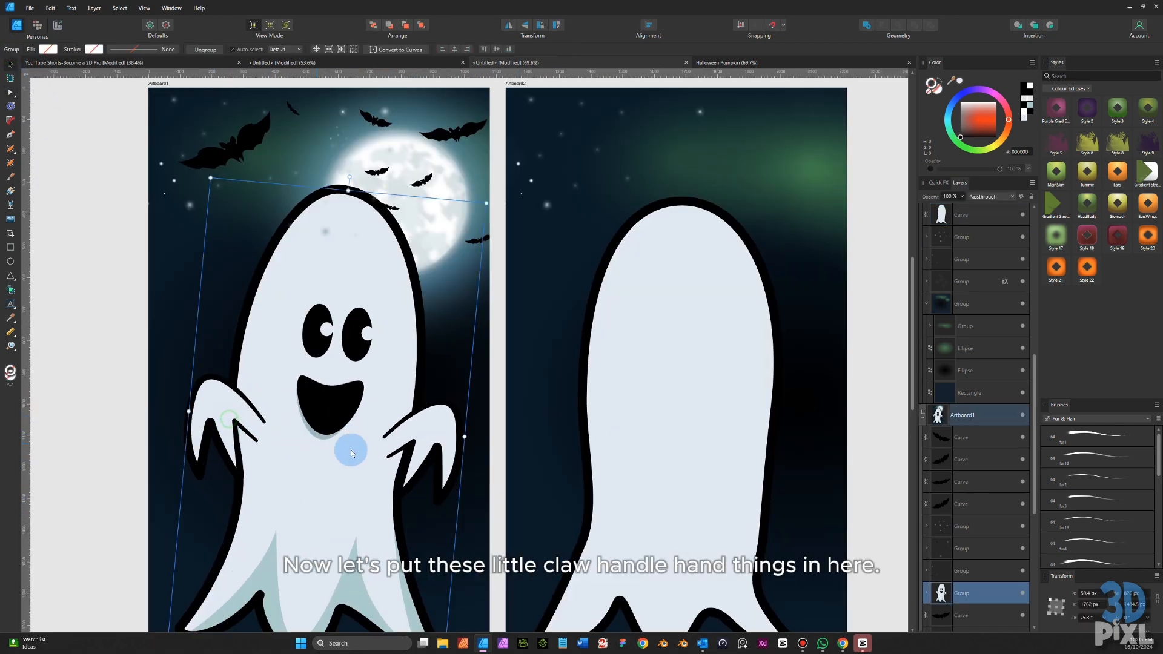
click(623, 465)
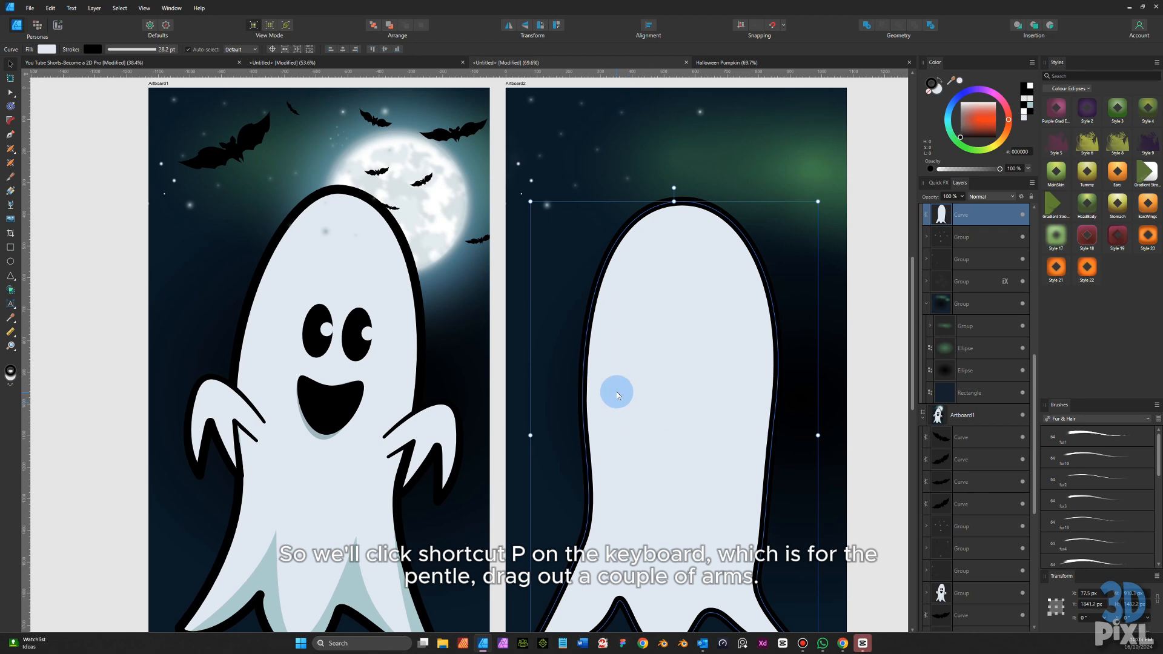
click(11, 136)
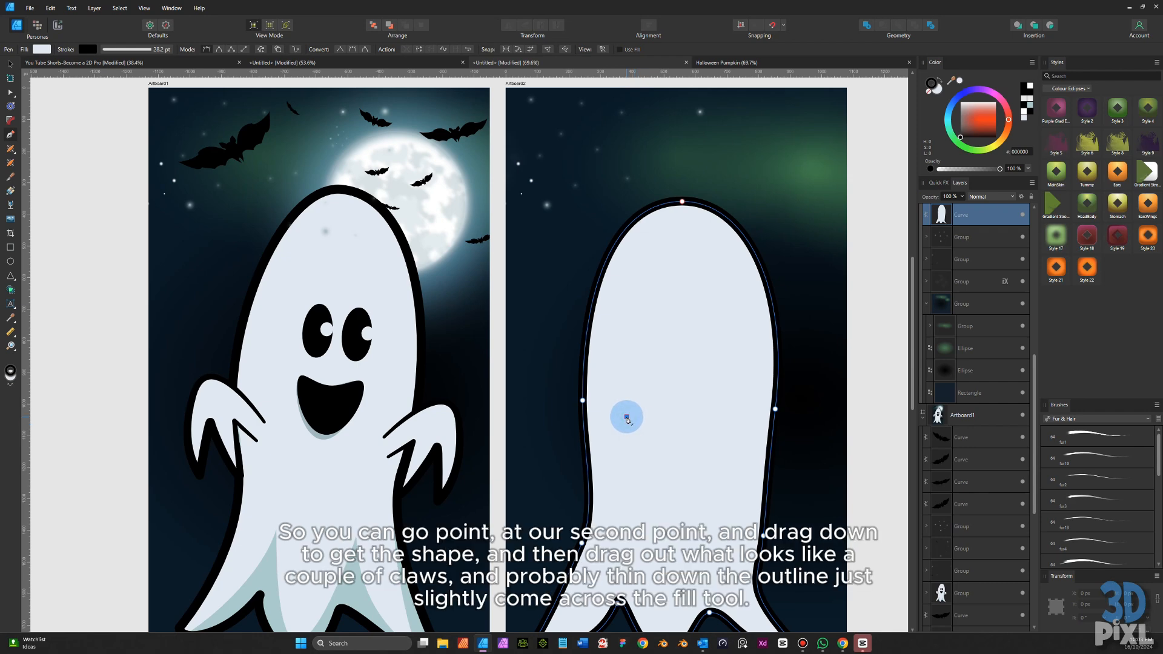
drag(561, 374, 541, 418)
click(557, 458)
click(576, 404)
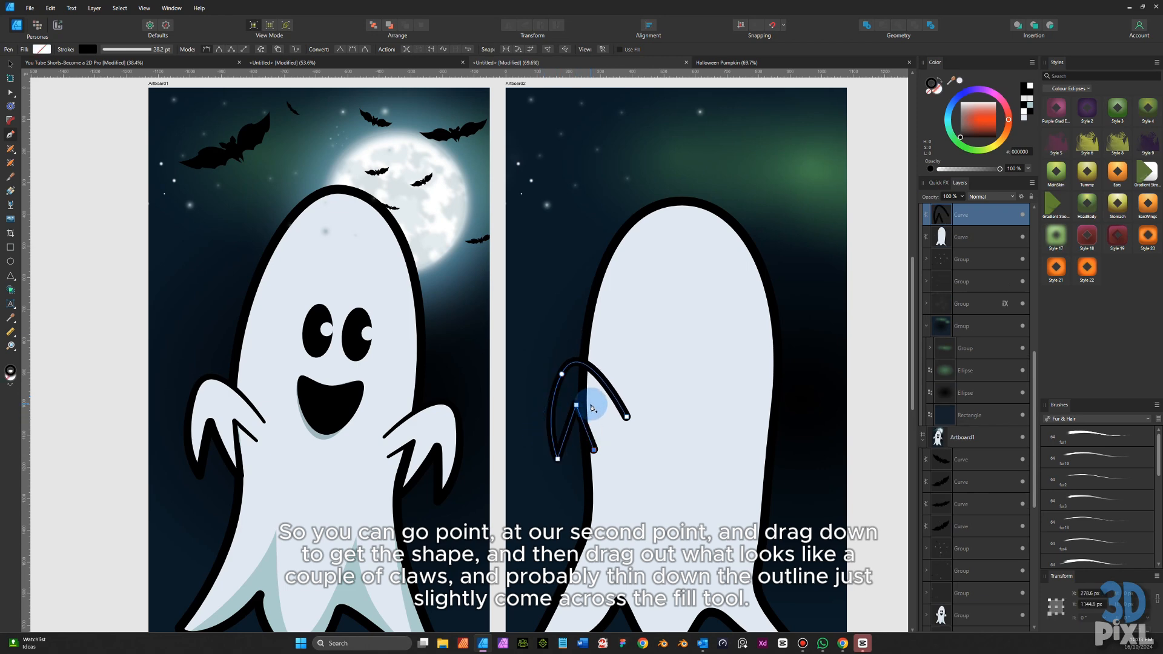
click(594, 450)
click(590, 403)
click(616, 429)
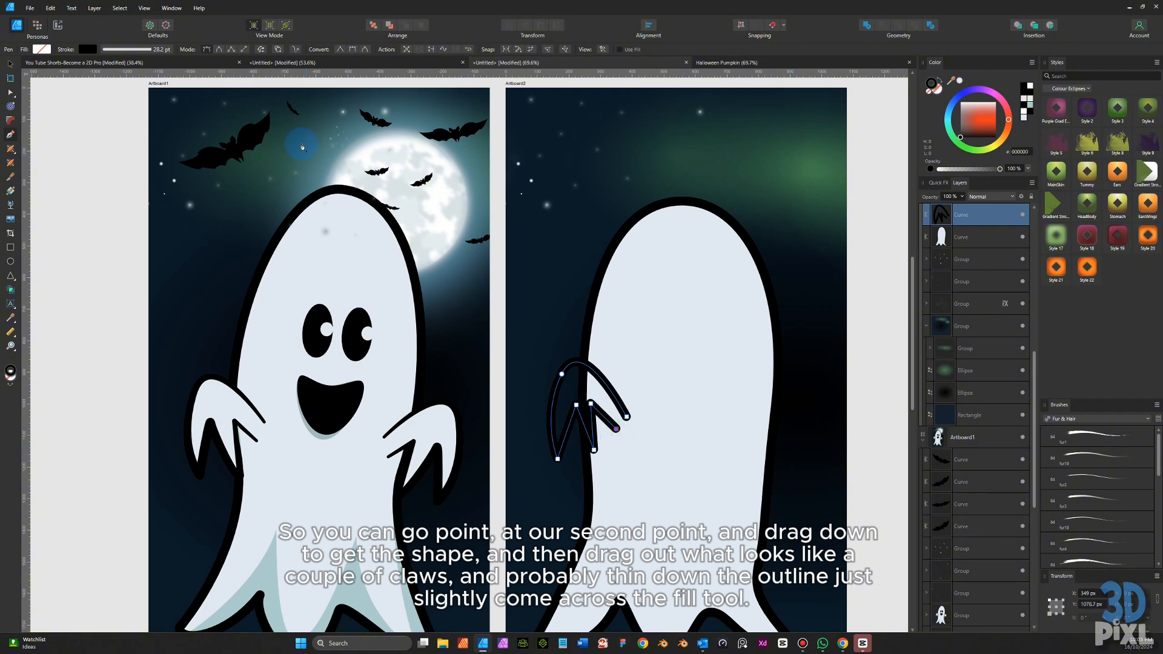
- Thin the hand's outline to 15.5 pt and fill it with the body's pale blue-white colour
click(141, 49)
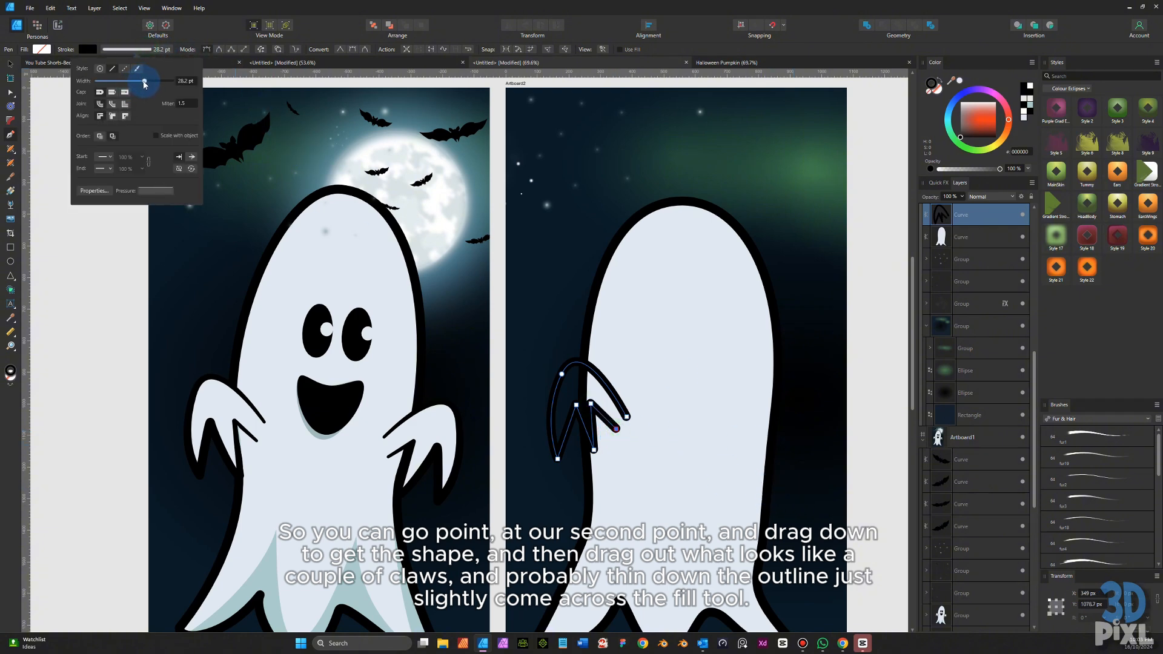
drag(145, 83, 140, 83)
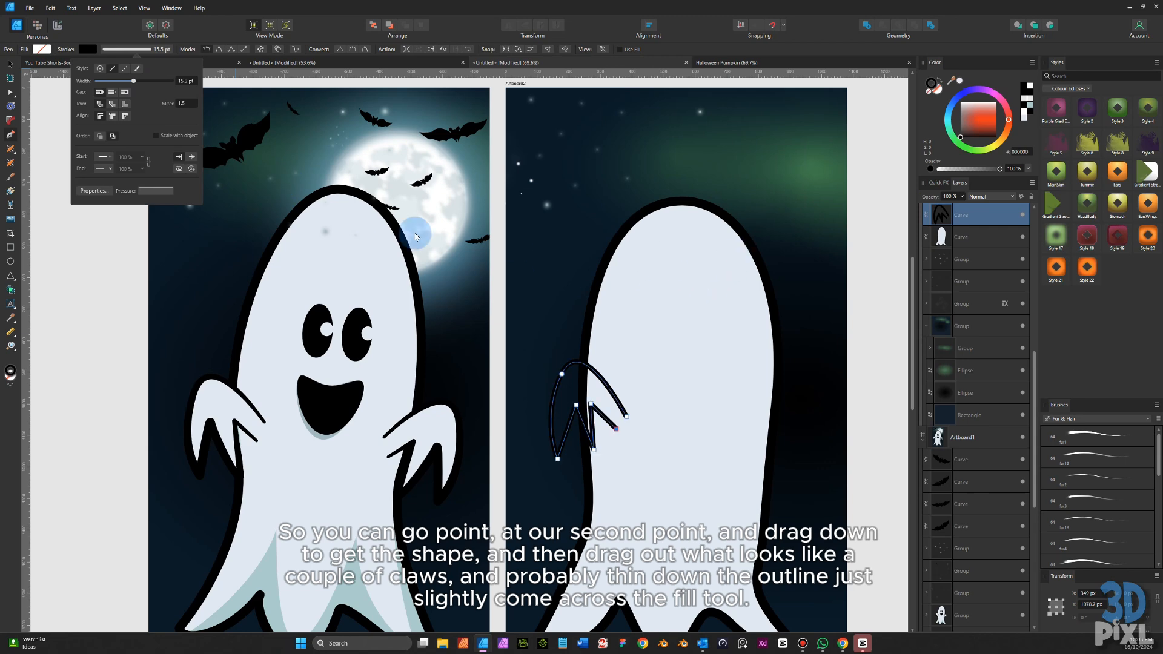
key(v)
click(938, 88)
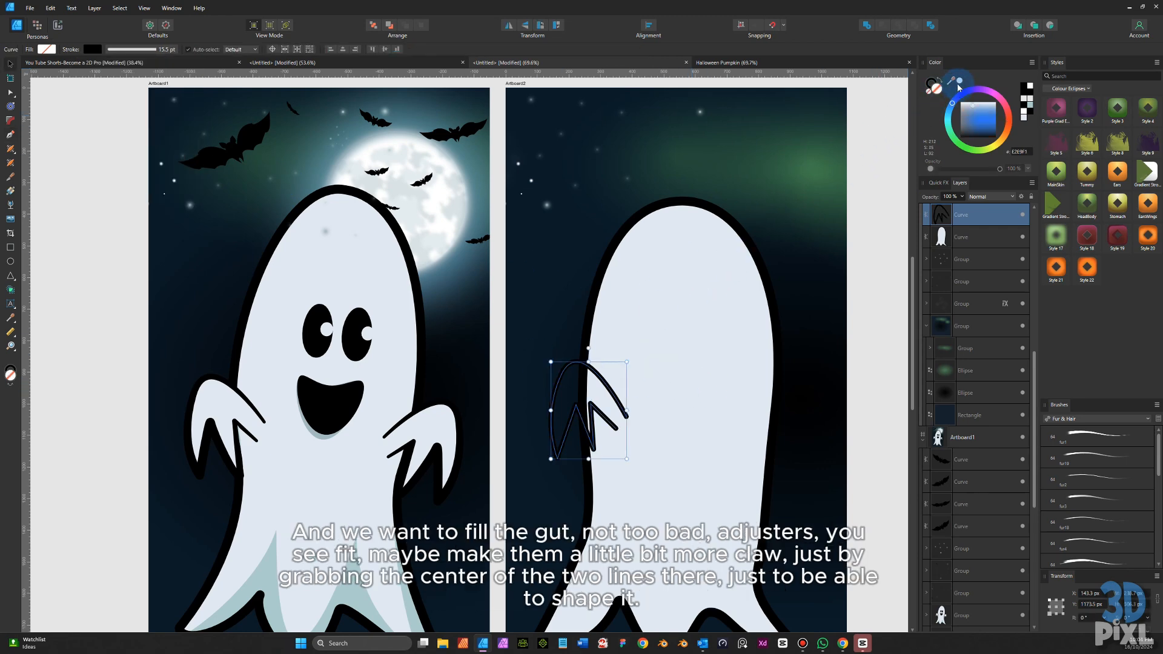
drag(959, 81, 605, 493)
- Adjust the hand's inner end node and bend the segments between its claws into curves for a more claw-like shape
scroll(524, 482, up, 3)
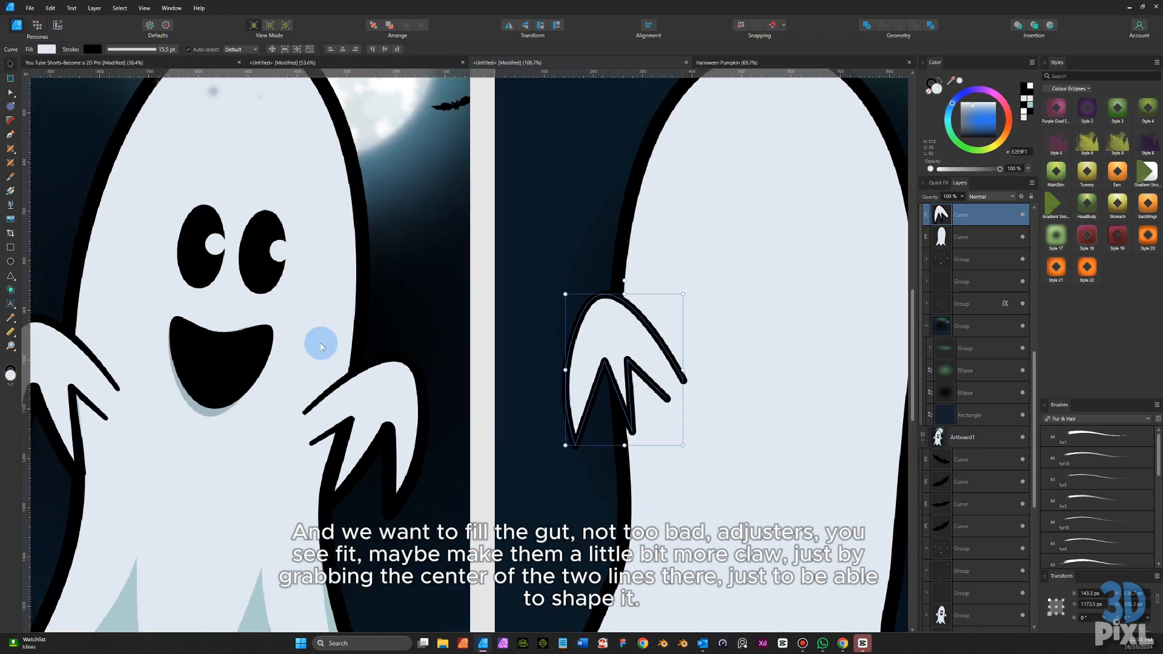
click(11, 92)
click(684, 380)
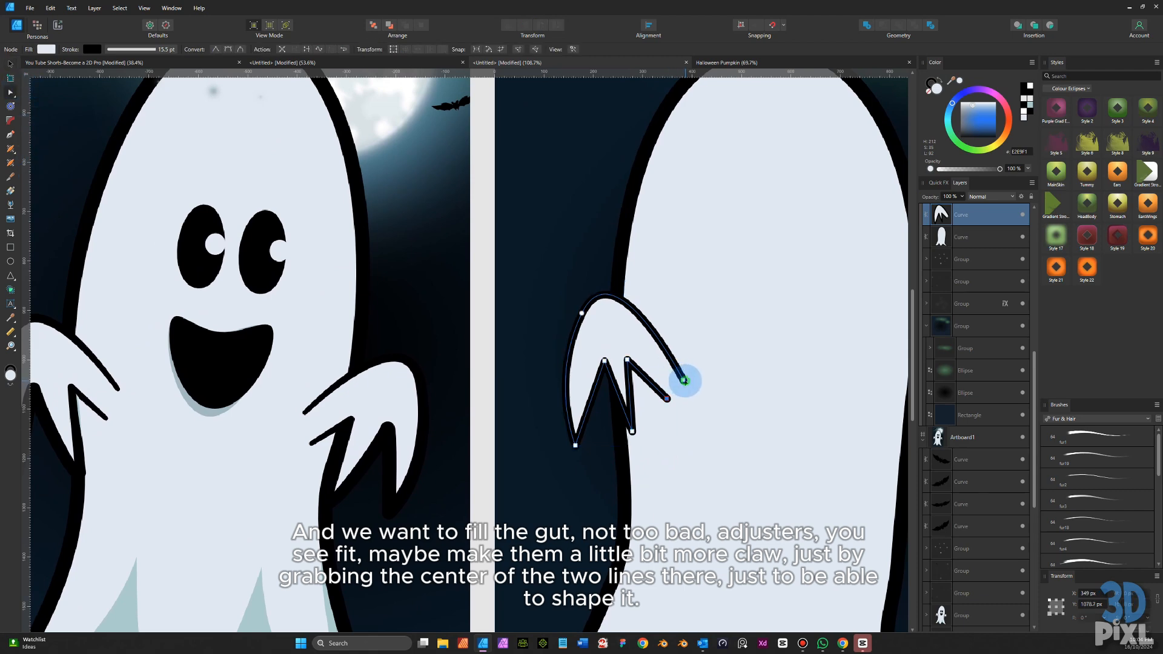
drag(684, 380, 680, 384)
drag(595, 392, 649, 372)
scroll(648, 400, down, 3)
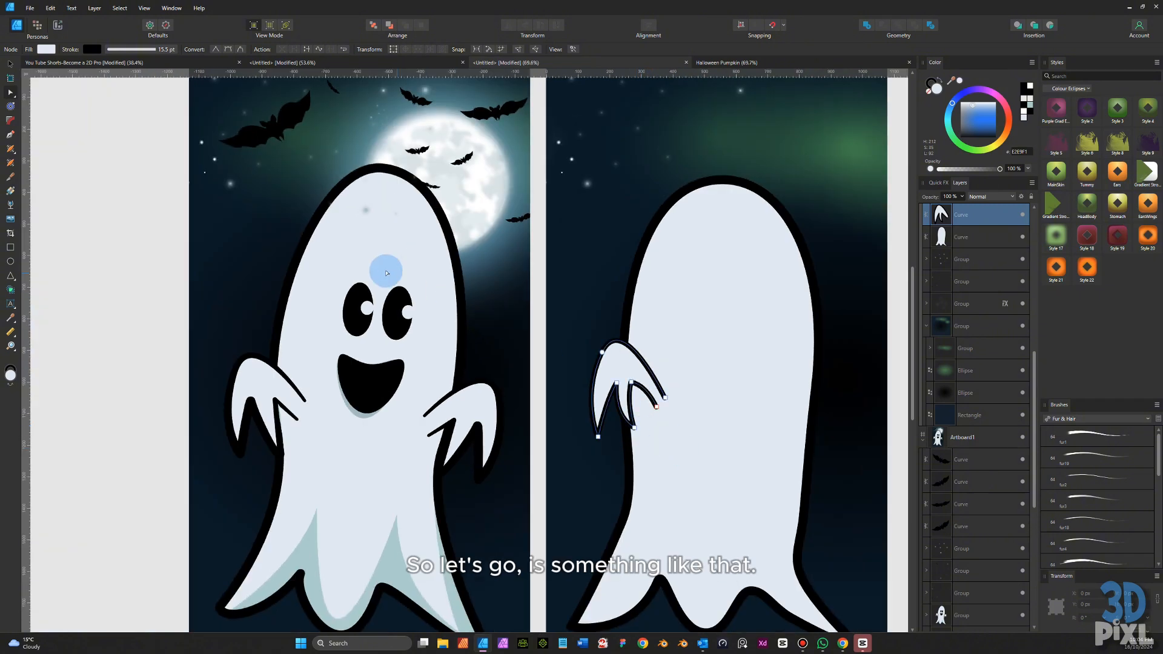
- Duplicate the ghost's hand, flip the copy horizontally and place it over the body's right edge
click(11, 64)
click(617, 381)
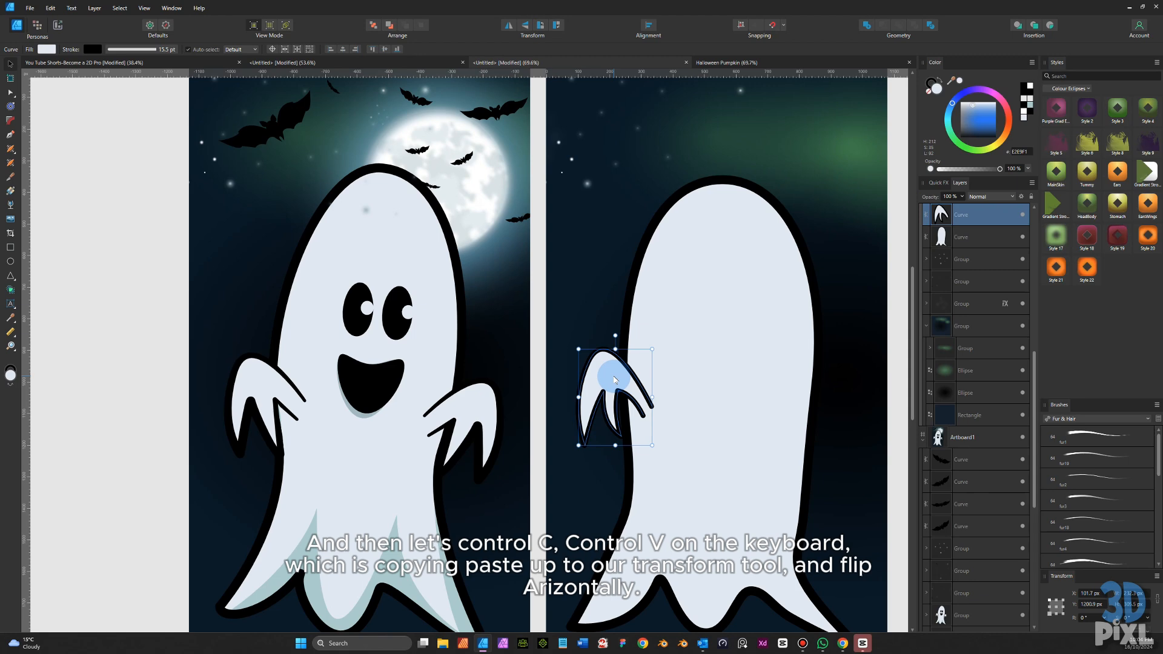
key(ctrl+c)
key(ctrl+v)
drag(614, 381, 769, 383)
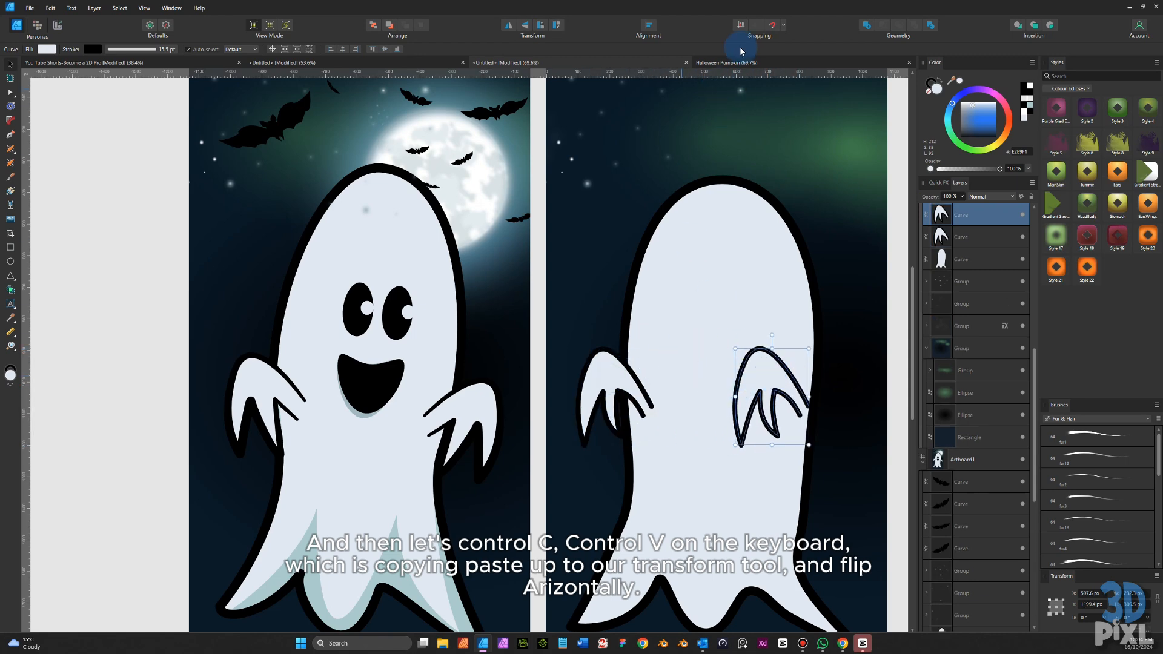
click(507, 27)
drag(773, 374, 839, 391)
drag(709, 424, 640, 387)
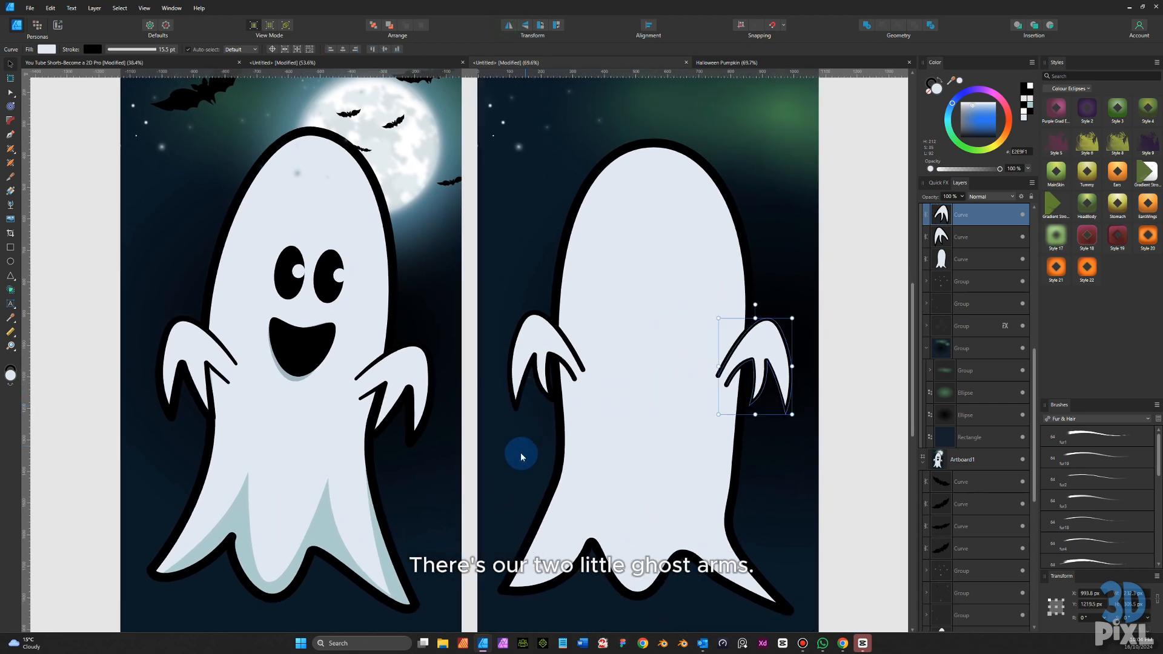
- Draw a tall ellipse as a screaming mouth in the middle of Artboard2's ghost body and fill it black
click(623, 371)
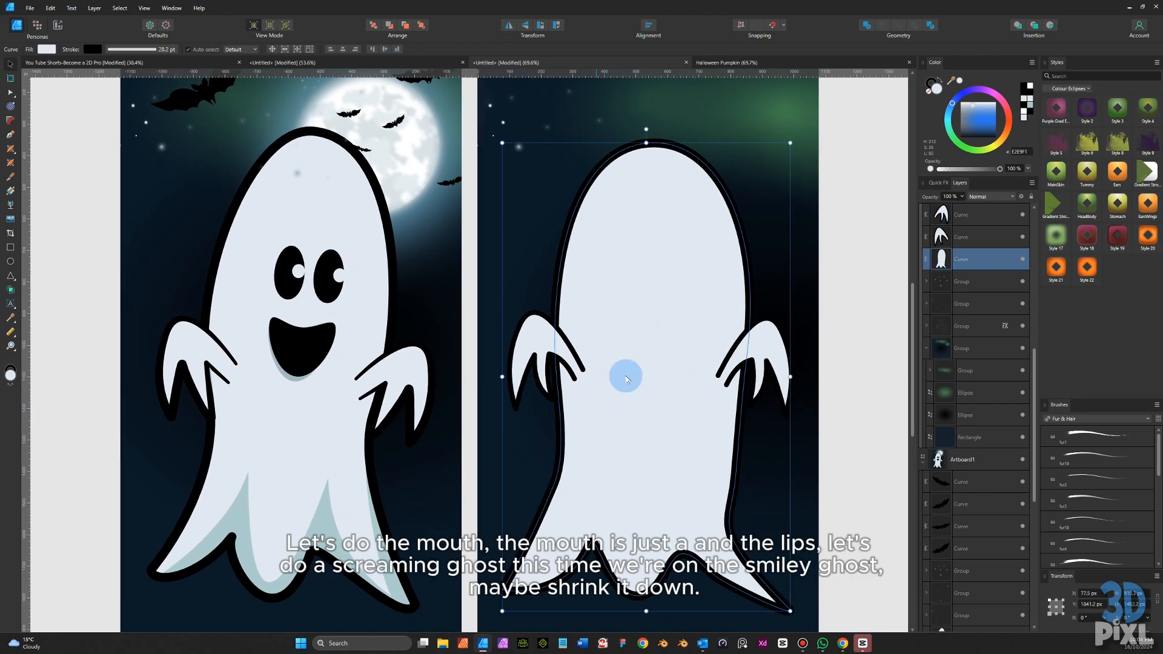
click(10, 262)
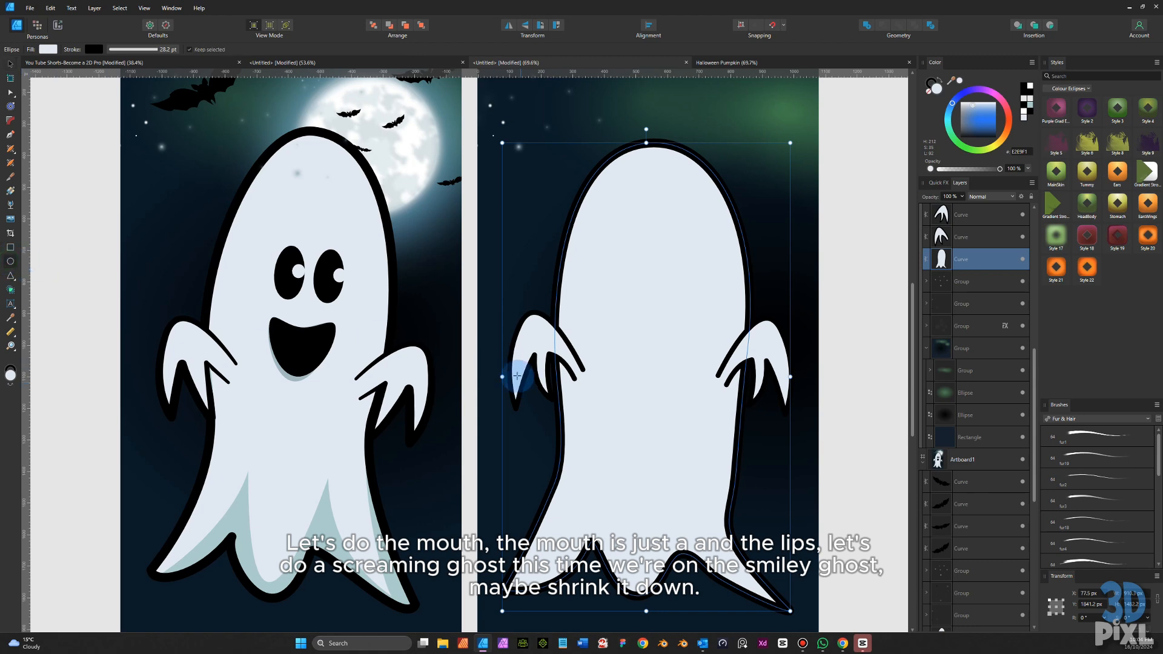
drag(651, 327, 700, 426)
drag(976, 111, 869, 205)
click(10, 65)
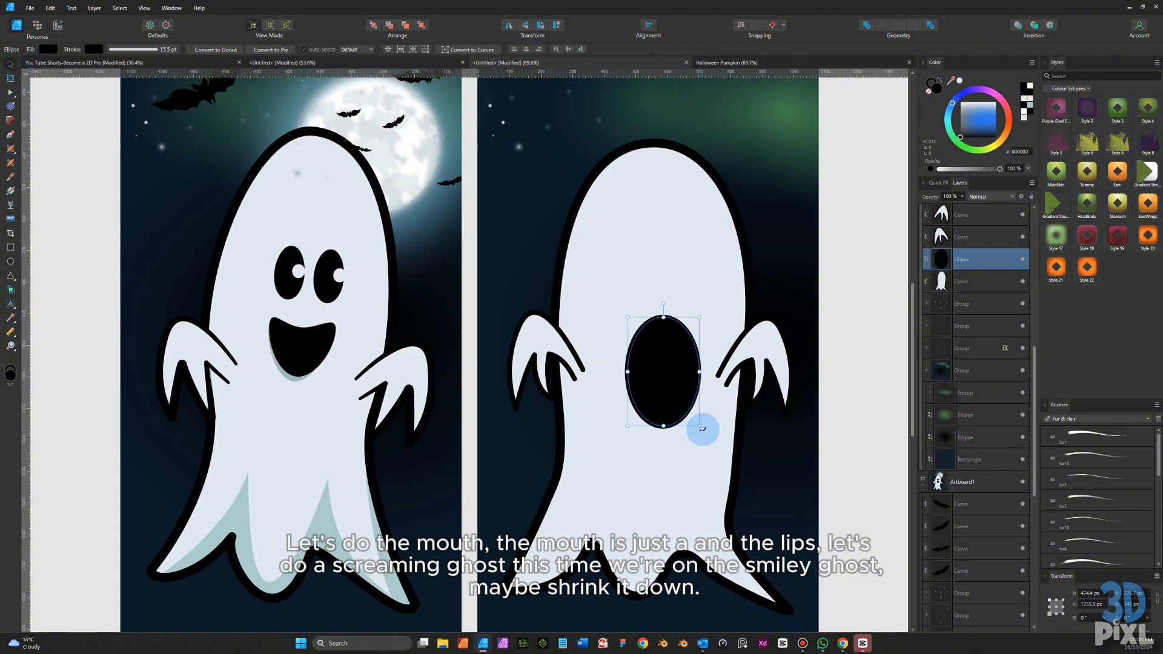
- Shrink the mouth ellipse, remove its outline and tilt it about 10.8° clockwise
drag(699, 425, 685, 403)
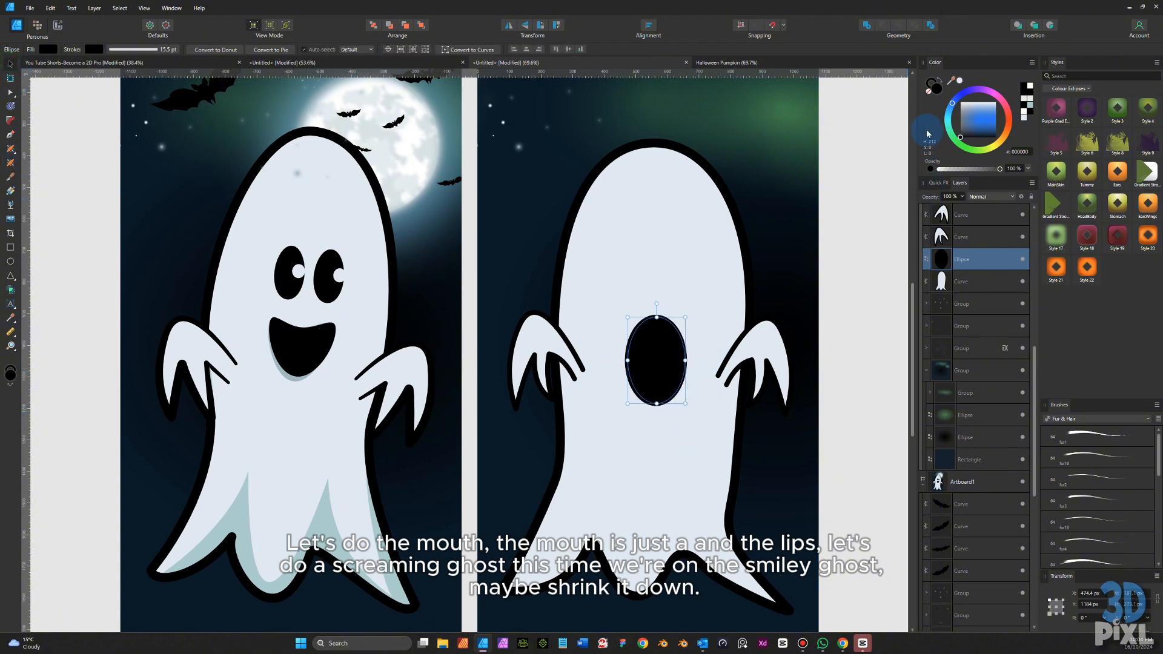
click(928, 92)
click(937, 89)
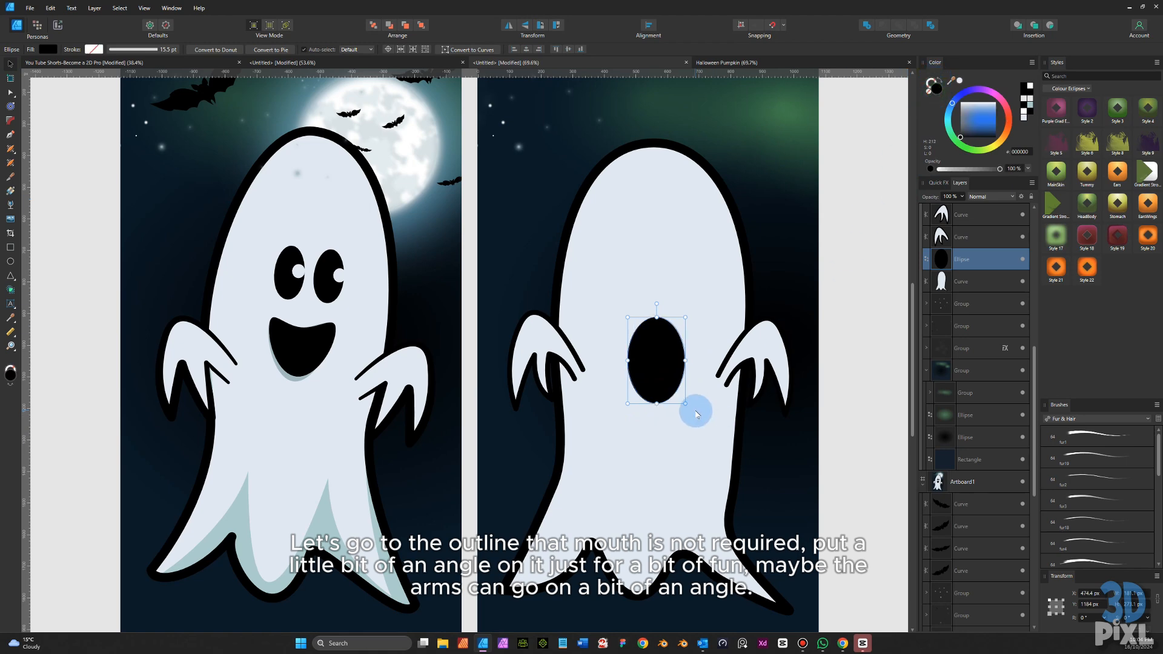
drag(656, 304, 665, 308)
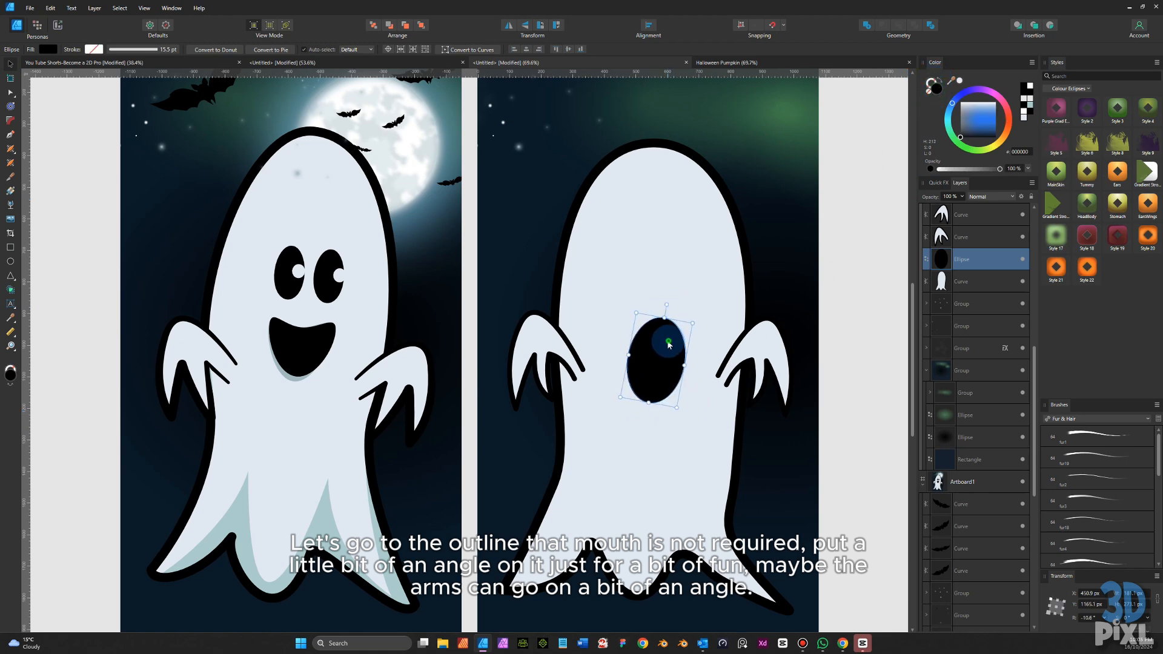
- Rotate both hands together slightly clockwise so the left hand sits higher than the right one
click(552, 343)
shift+click(734, 345)
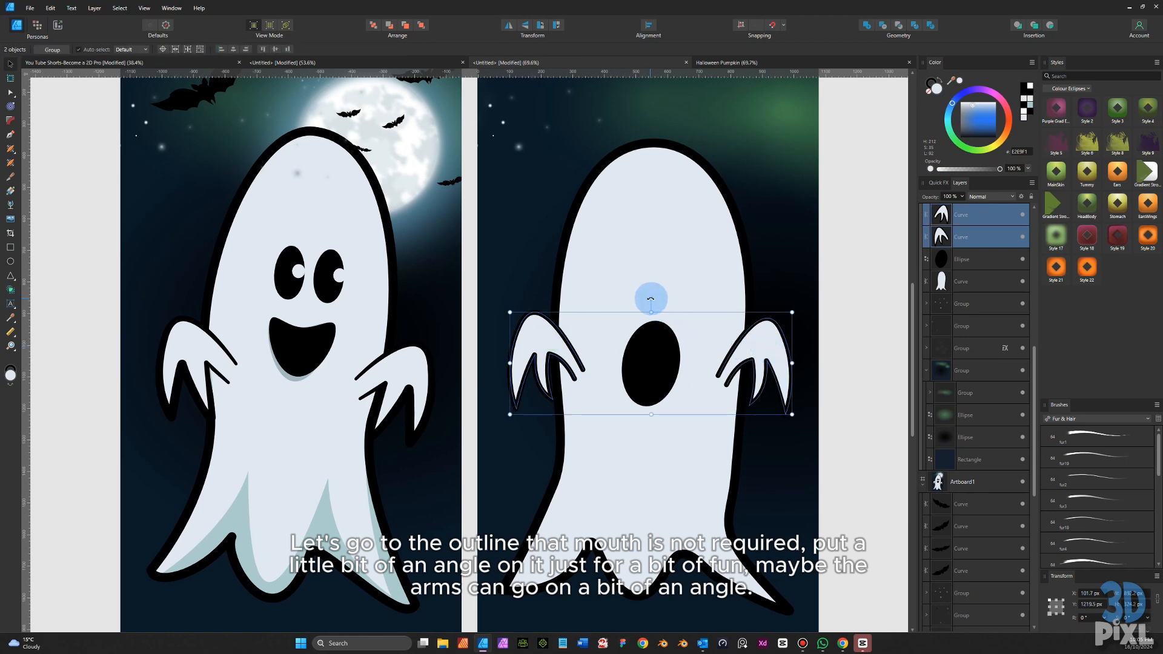
drag(651, 298, 654, 298)
click(654, 267)
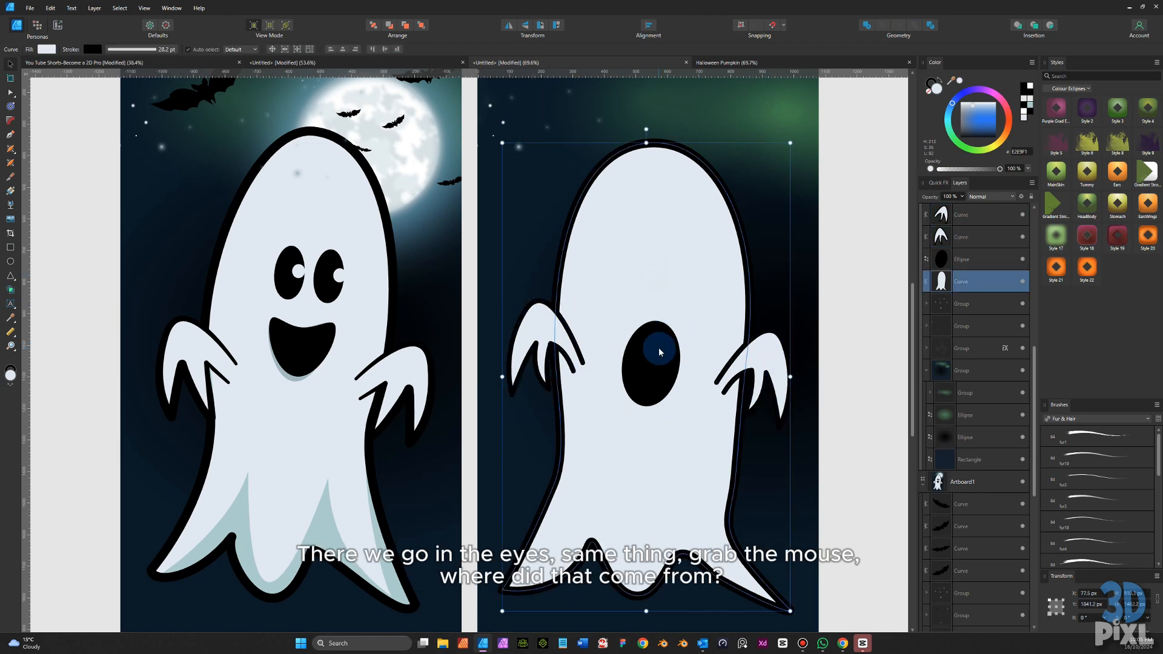
- Duplicate the black mouth ellipse twice and place the copies side by side above it as eyes
click(659, 354)
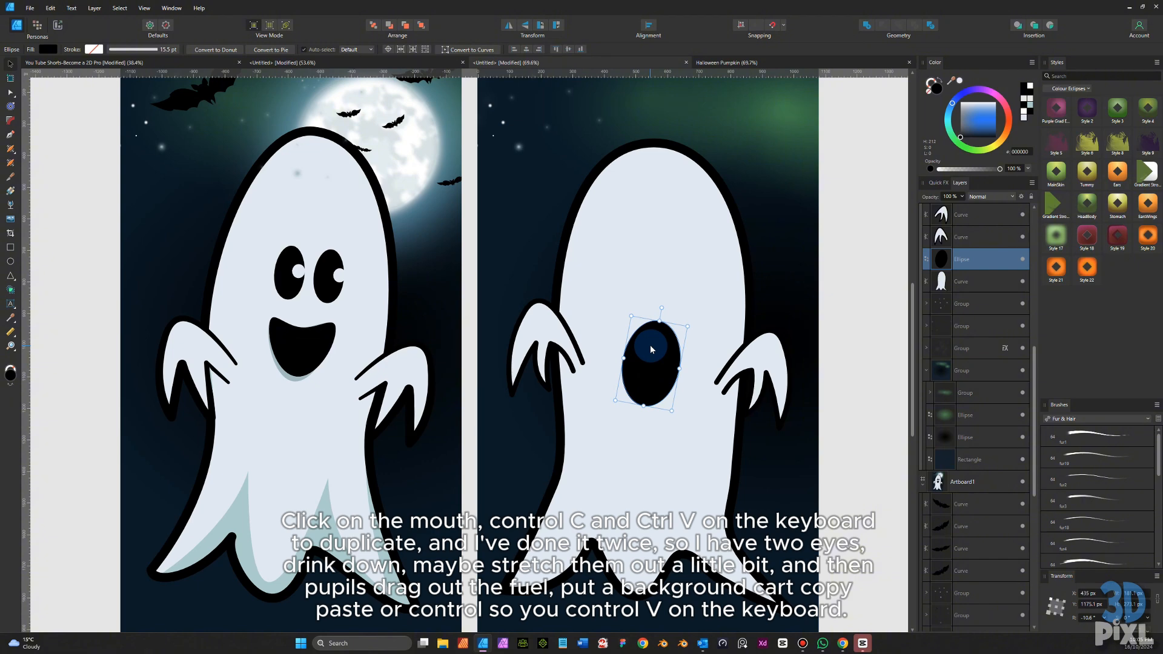
key(ctrl+c)
key(ctrl+v)
key(ctrl+v)
drag(650, 344, 644, 278)
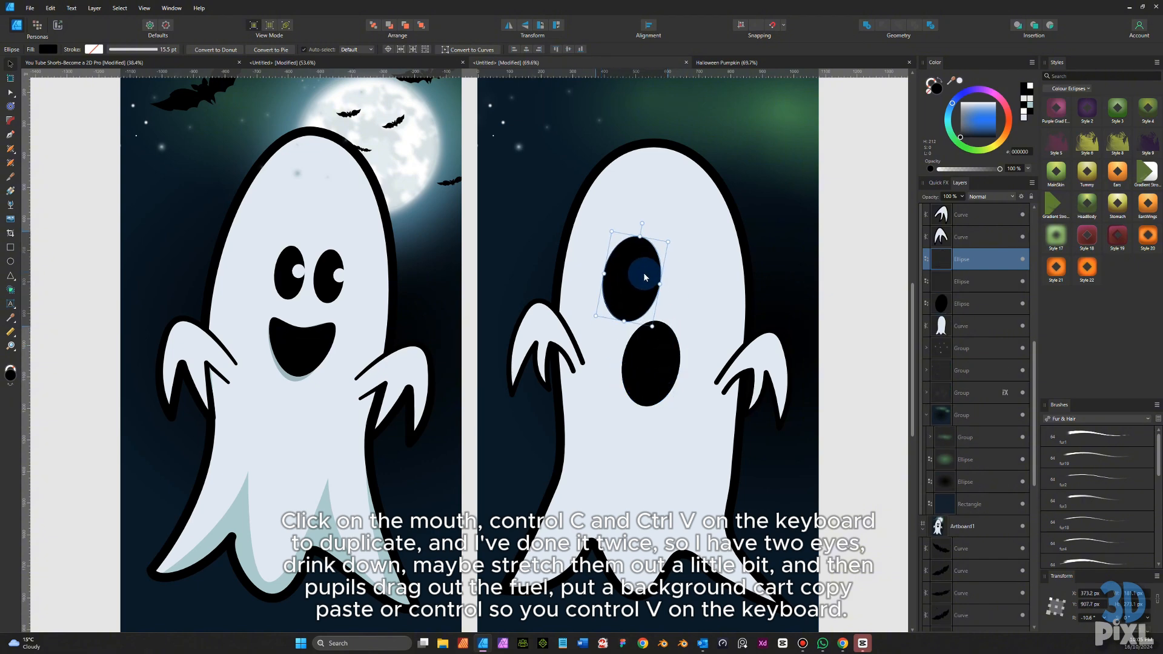
click(657, 371)
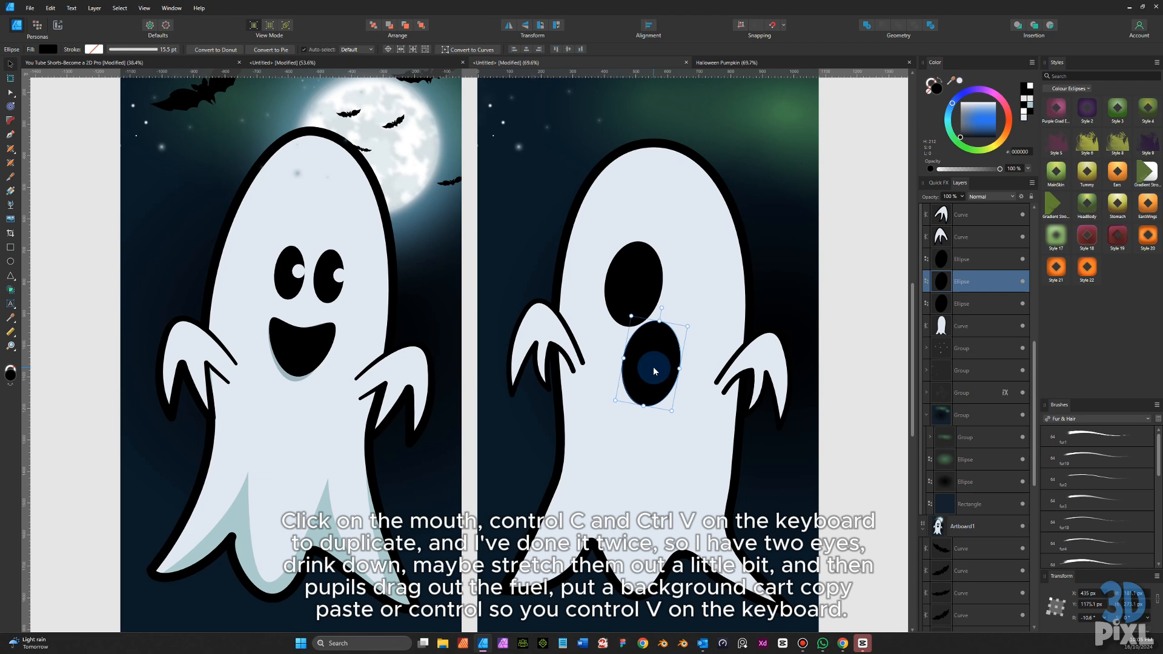
drag(654, 372, 700, 299)
- Scale both eye ellipses down and make them narrower above the mouth
shift+click(650, 297)
drag(717, 343, 665, 293)
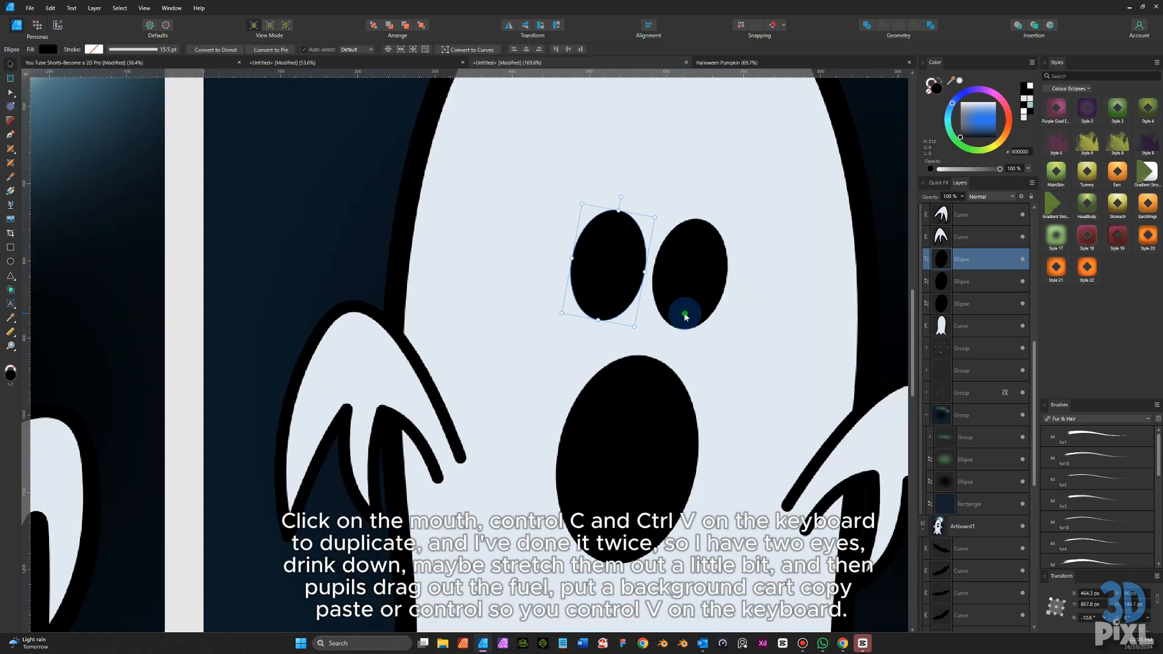
shift+click(685, 313)
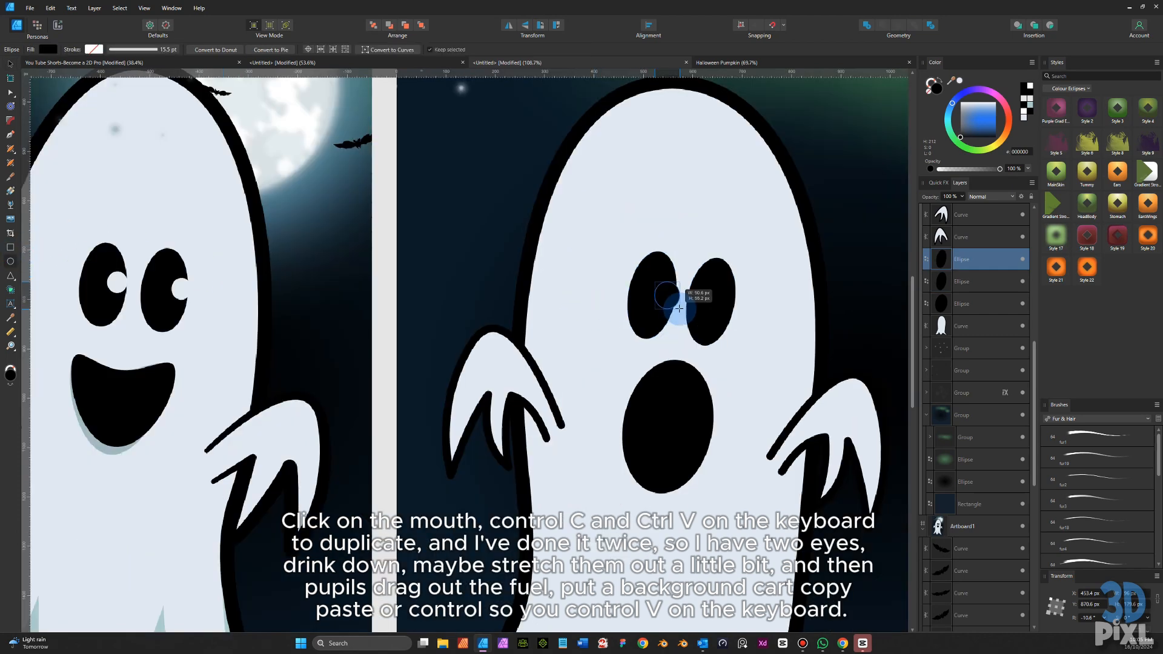
- Draw a small round pupil at the left eye's inner edge and fill it with the pale blue-white colour
drag(677, 285, 679, 309)
click(960, 80)
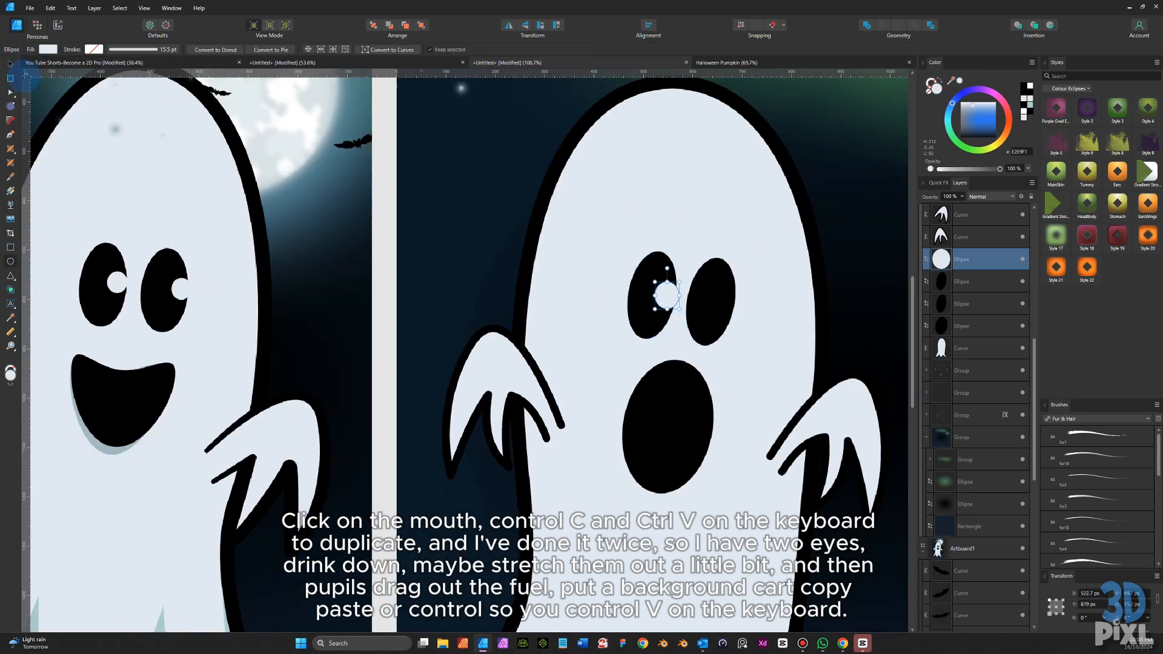
click(11, 65)
- Copy the pale pupil onto the right eye and make both pupils slightly smaller
right_click(663, 291)
click(680, 309)
right_click(712, 301)
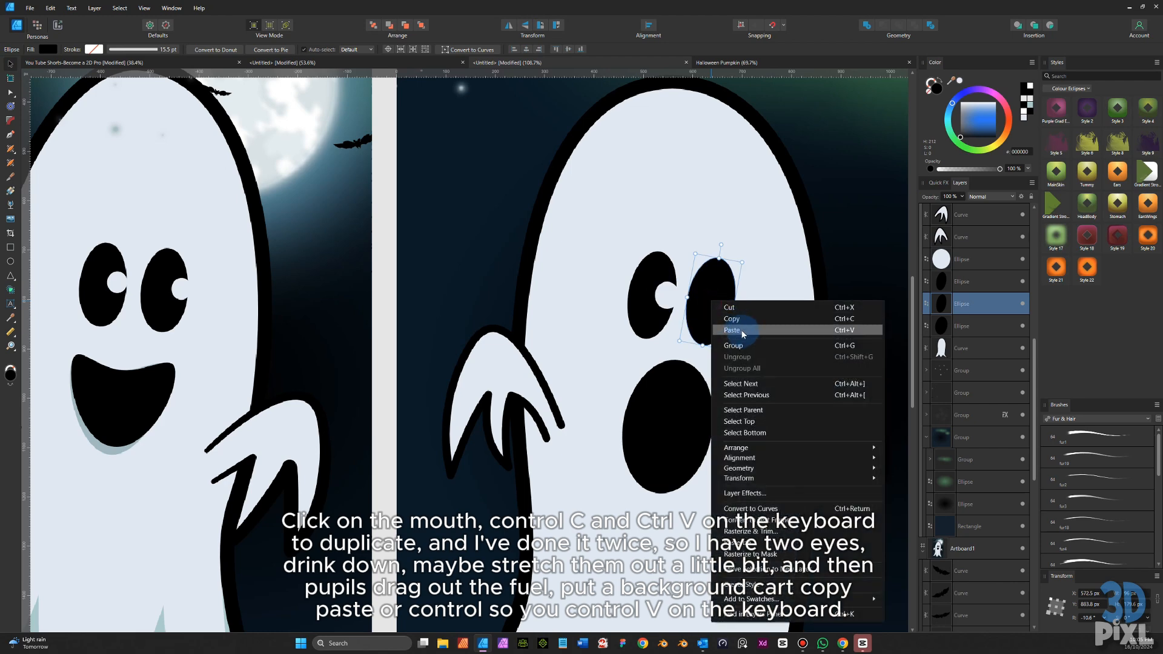
click(741, 331)
click(730, 318)
key(ctrl+v)
drag(666, 297, 725, 293)
shift+click(665, 297)
click(771, 314)
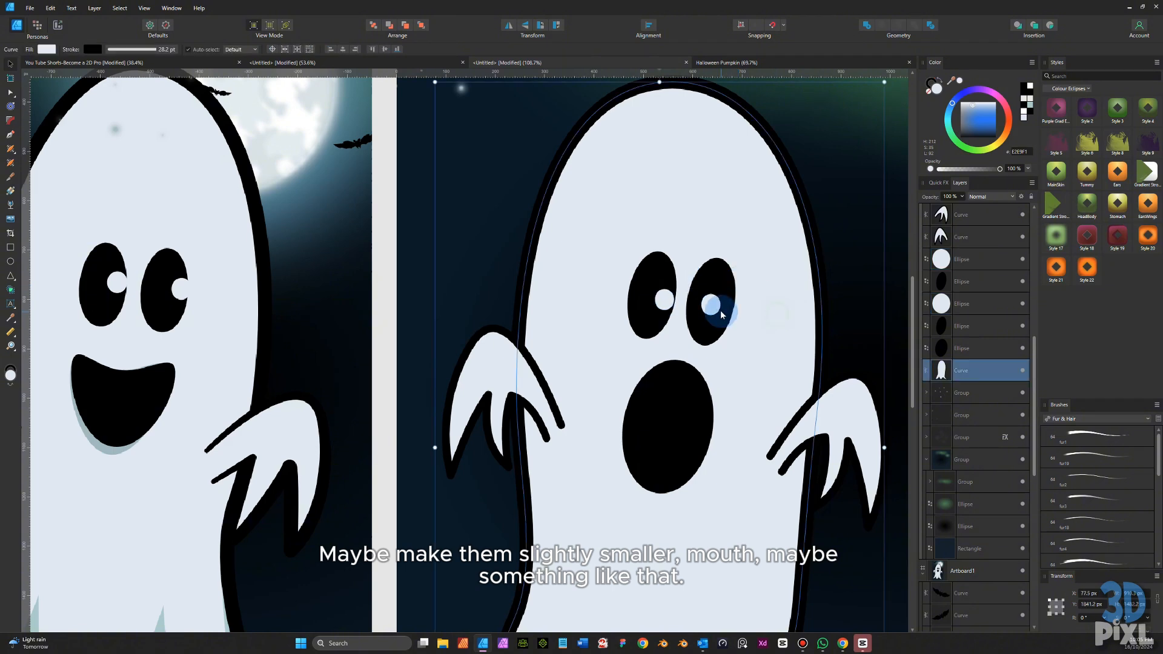
- Reduce the black mouth ellipse to a smaller, narrower oval and centre it below the eyes
click(719, 309)
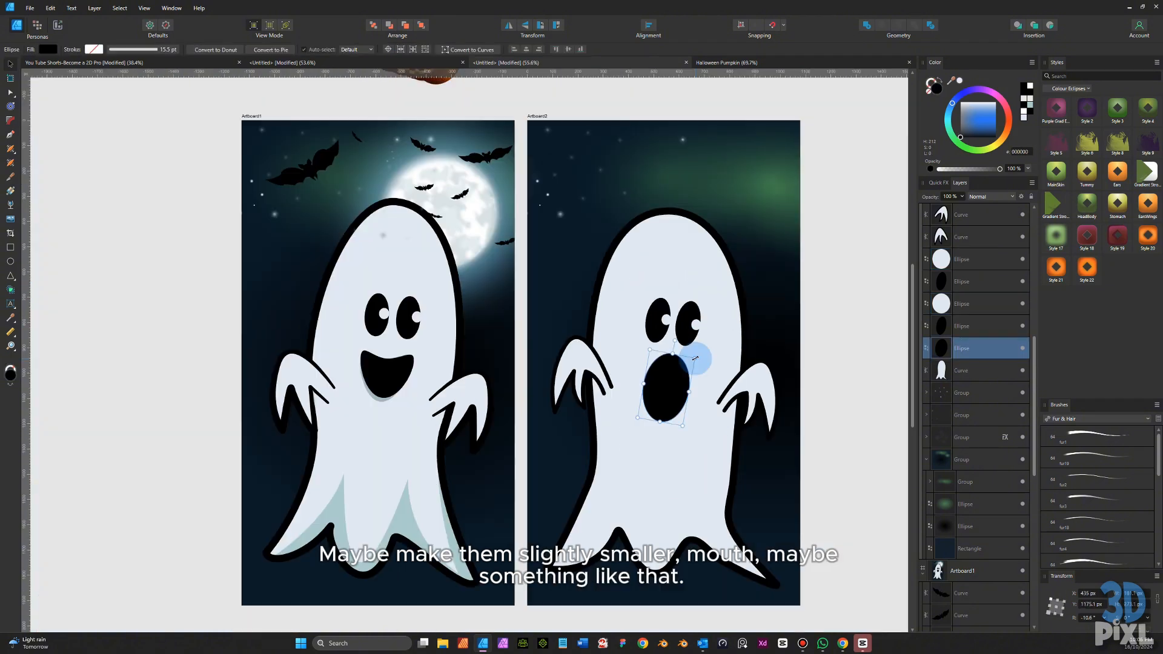
drag(697, 358, 688, 369)
drag(688, 369, 676, 371)
drag(664, 400, 673, 394)
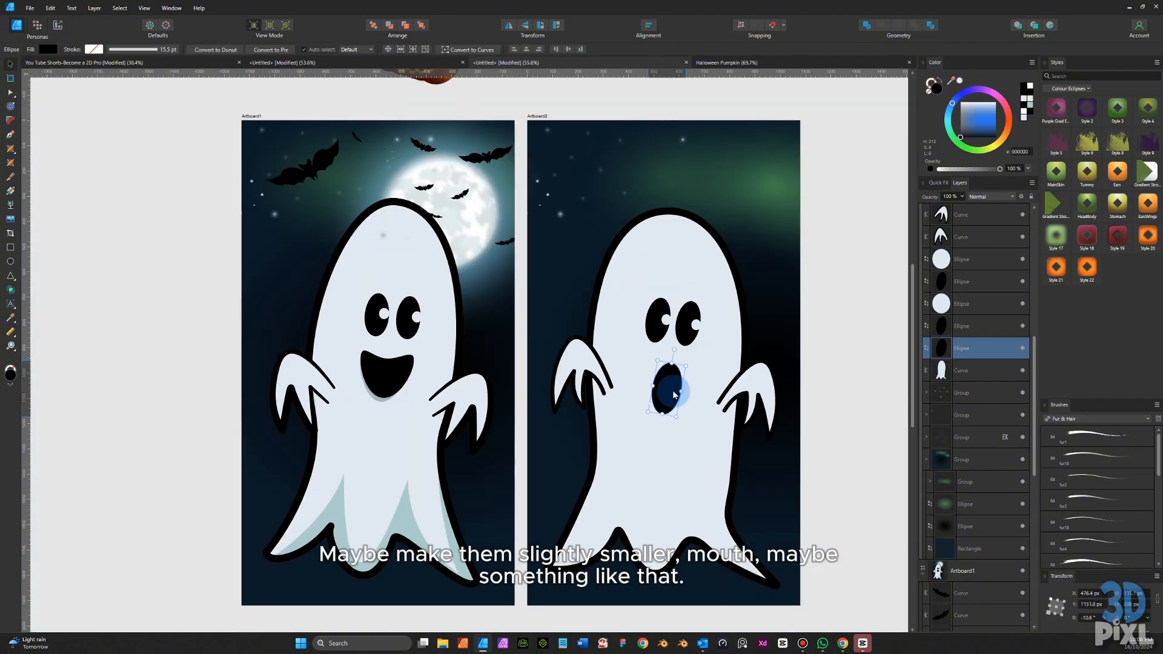
- Convert the mouth to curves and reshape it into a wider open smile by lowering its top and bottom nodes
scroll(666, 387, up, 3)
right_click(663, 378)
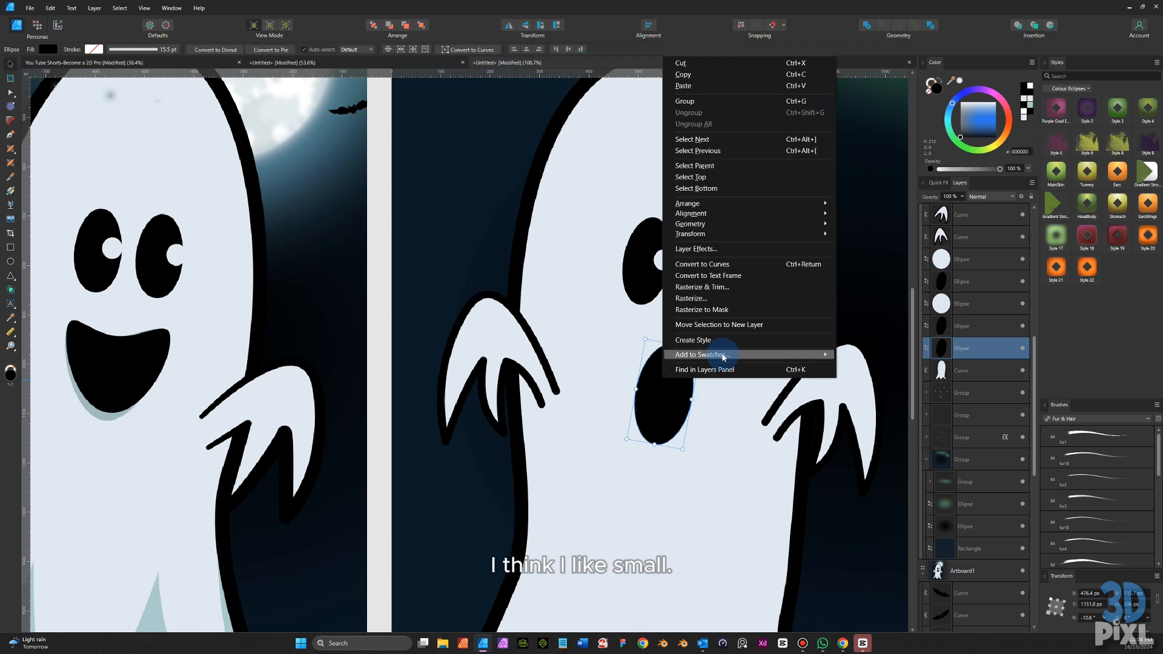
click(737, 264)
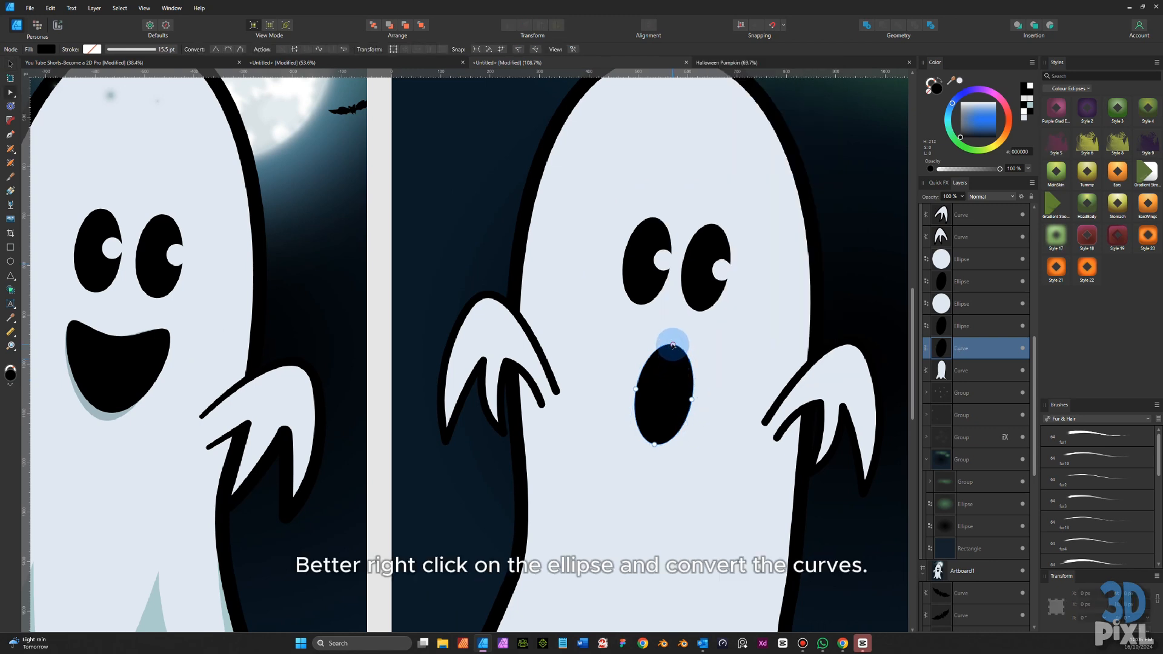
drag(672, 353, 663, 395)
drag(661, 446, 649, 460)
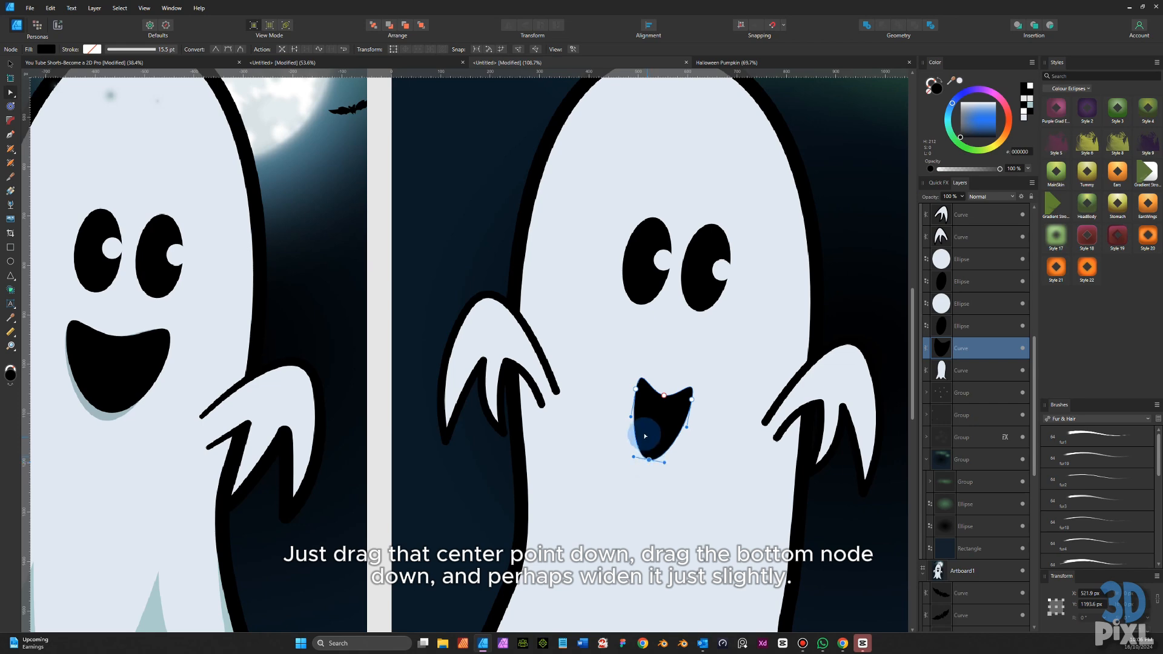
drag(636, 400, 696, 394)
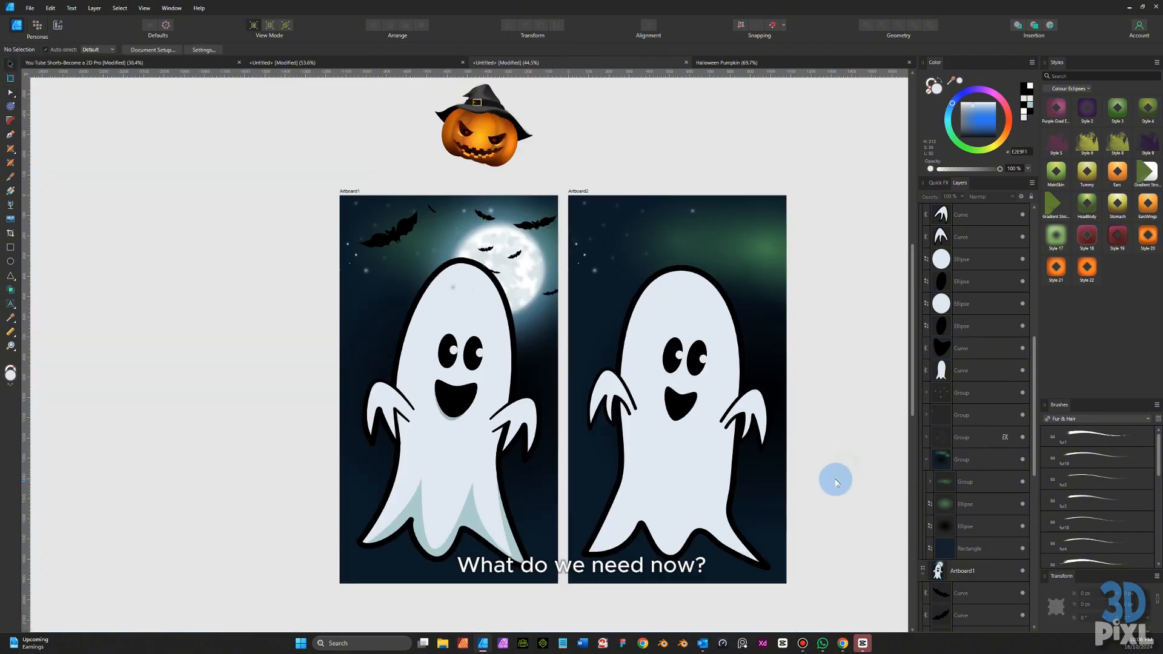
drag(835, 482, 771, 460)
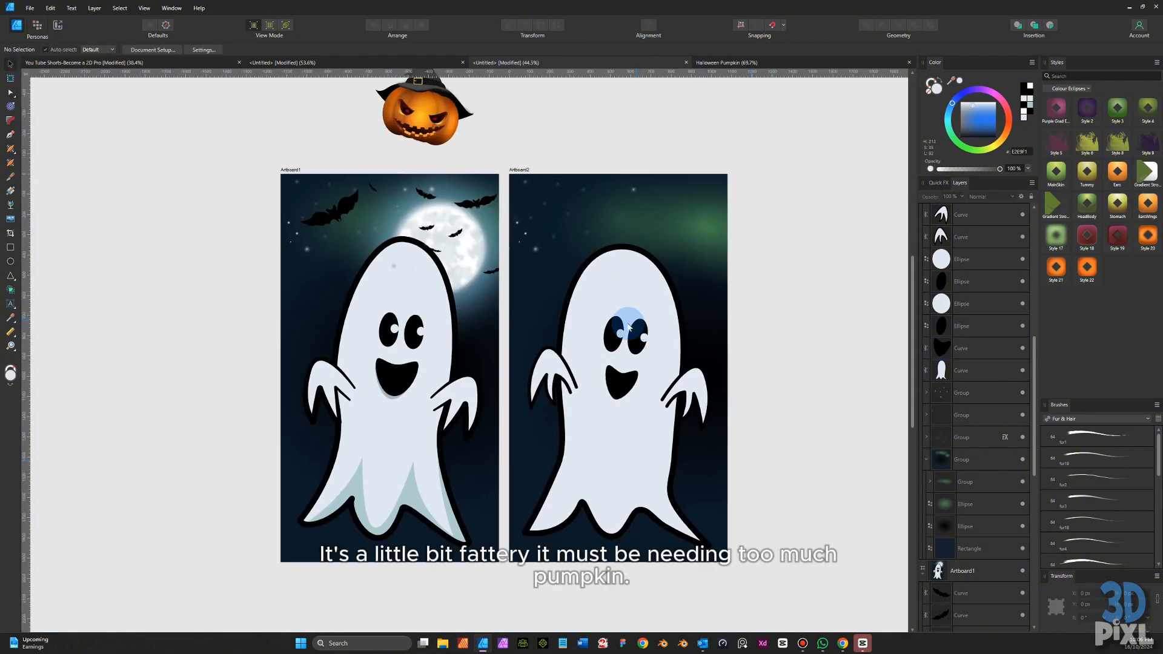
scroll(614, 393, up, 3)
scroll(601, 359, down, 3)
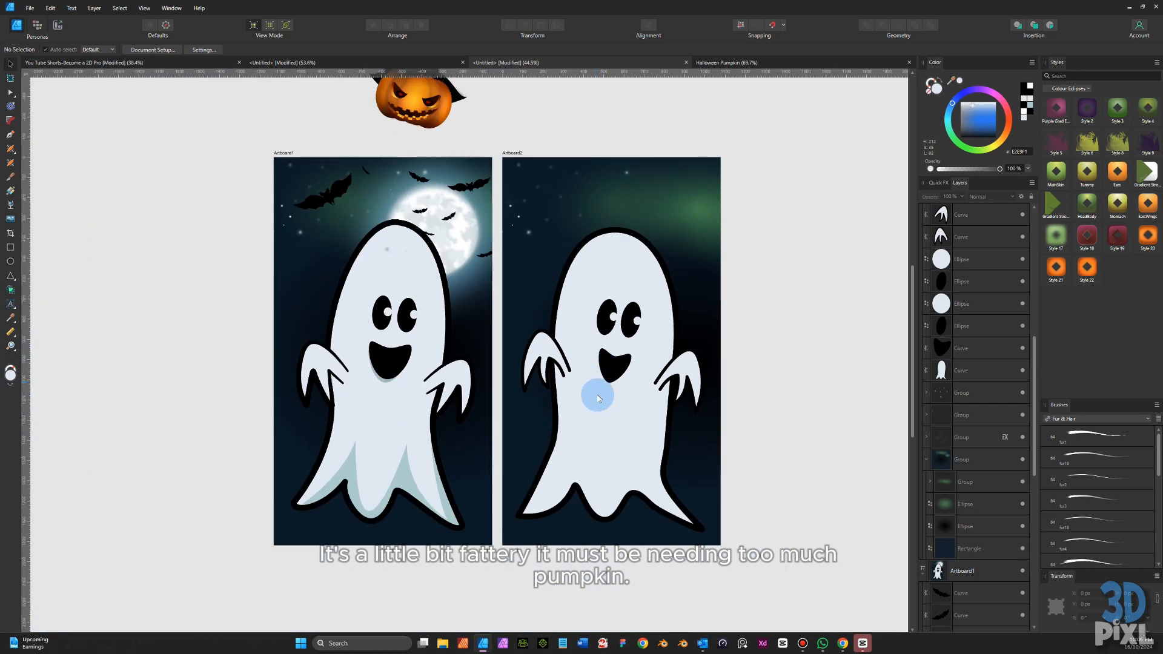
- Draw a closed shading shape with the Pen tool, with three peaks across the ghost's hem and its base below the artboard
click(616, 495)
scroll(672, 503, up, 2)
click(404, 455)
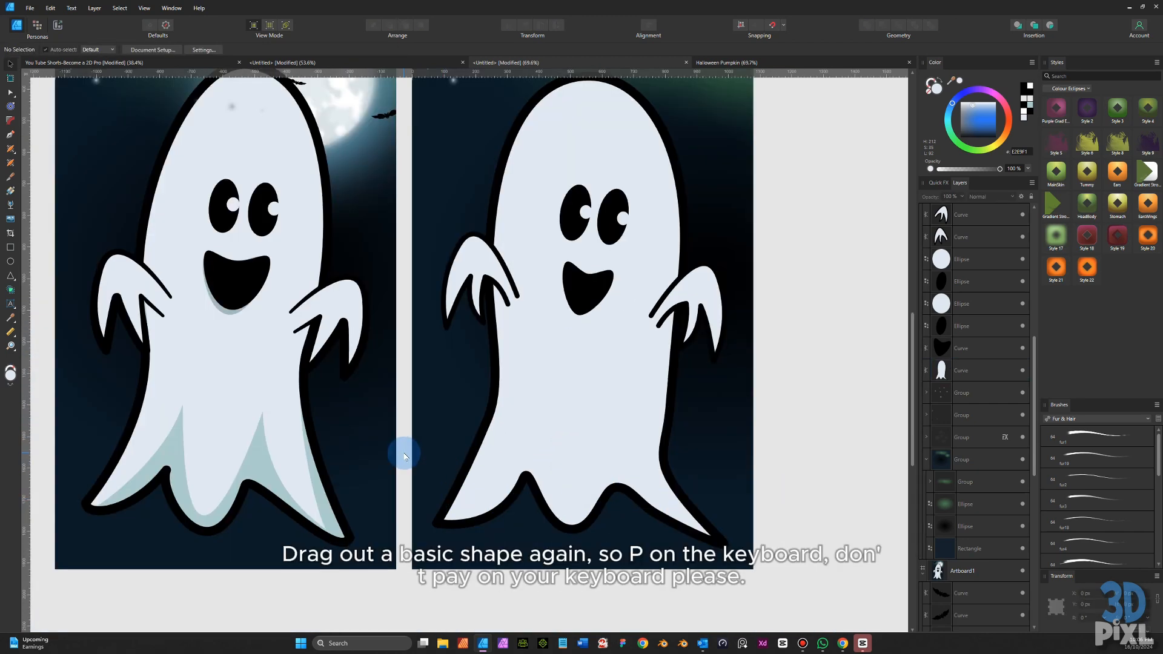
key(p)
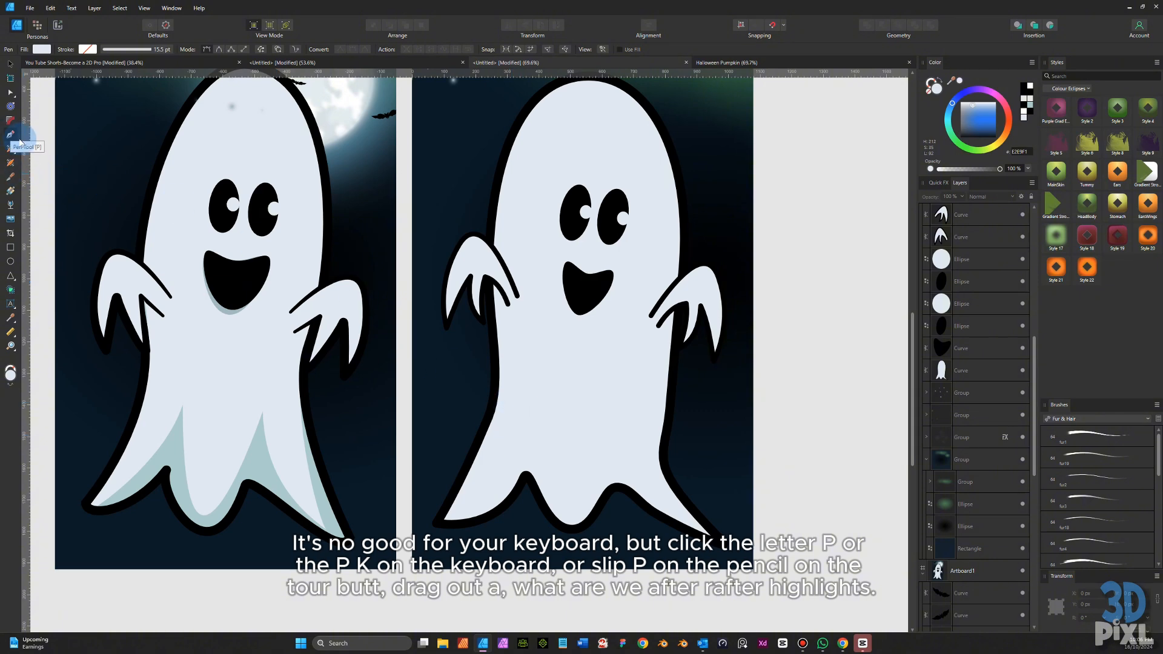
drag(451, 528, 456, 523)
drag(522, 433, 524, 442)
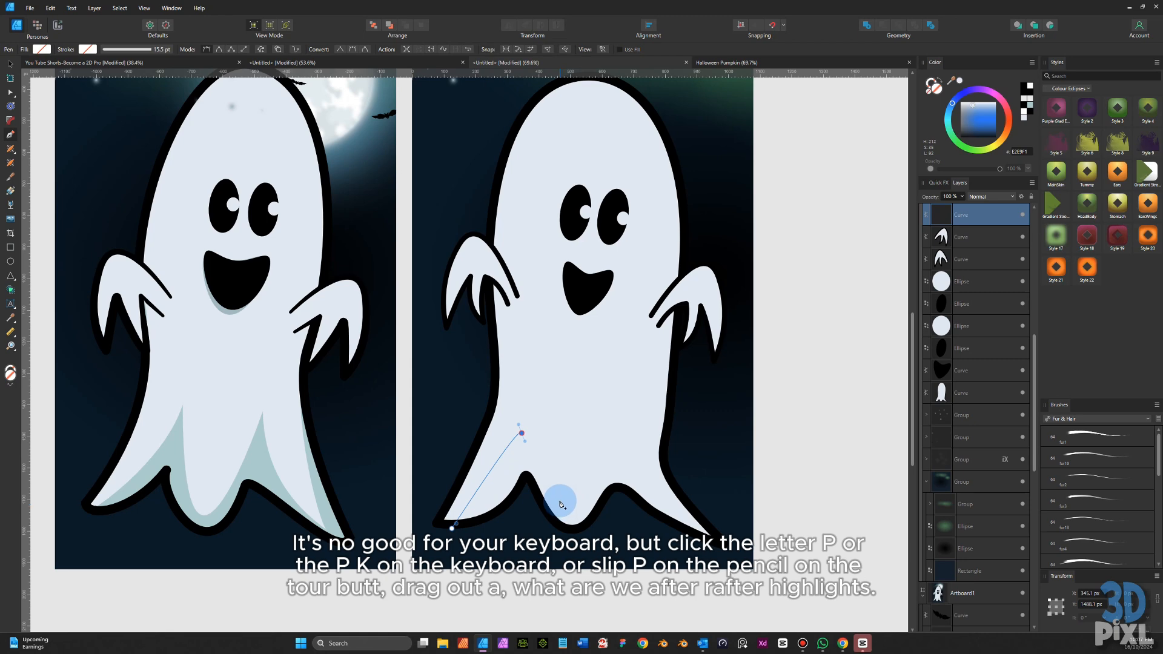
click(565, 499)
click(604, 448)
click(667, 508)
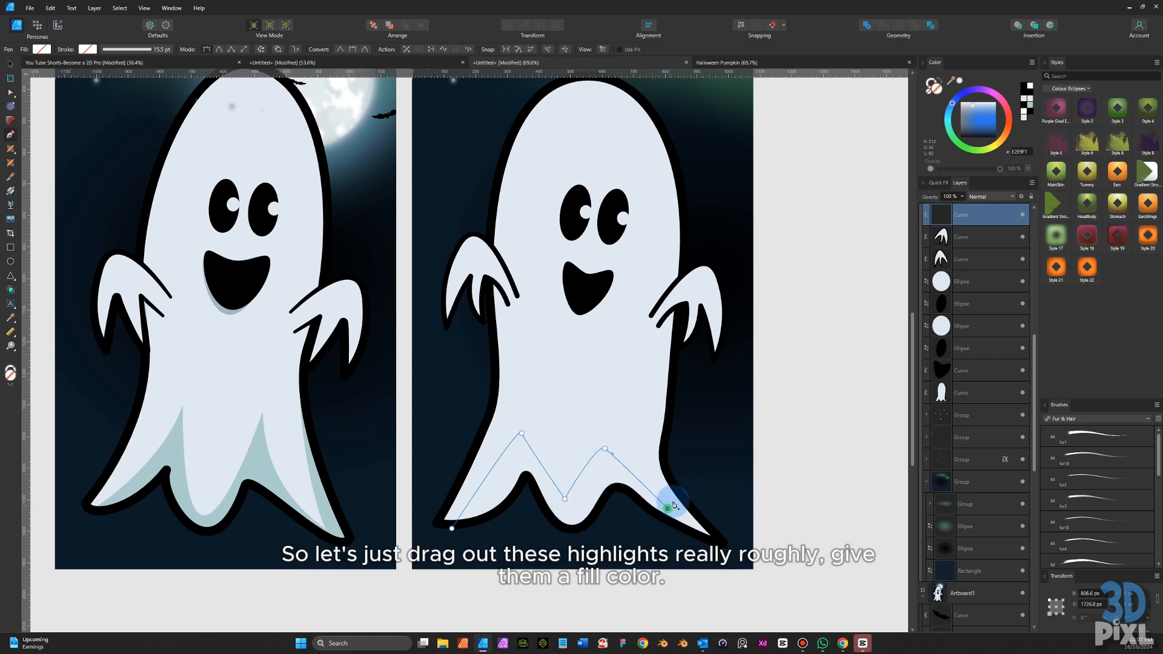
click(689, 430)
click(751, 518)
click(452, 528)
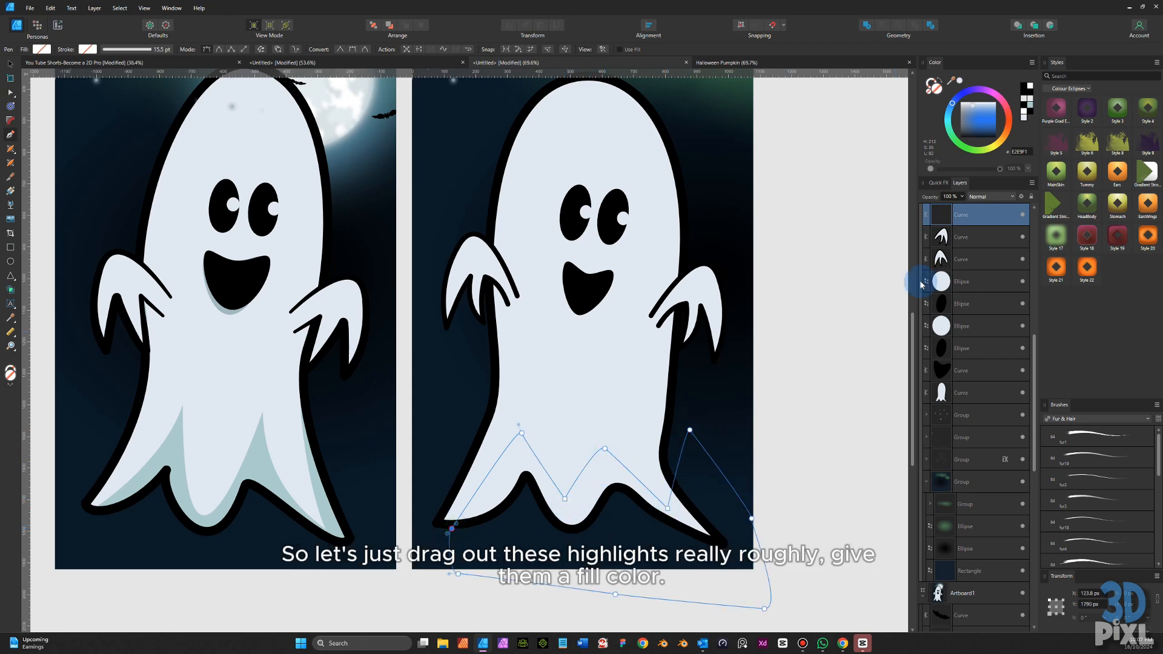
- Fill the hem shape with the pale teal shading colour sampled from Artboard1's ghost
mouse_move(951, 82)
mouse_down()
mouse_move(280, 406)
mouse_move(262, 476)
mouse_up()
click(933, 135)
key(v)
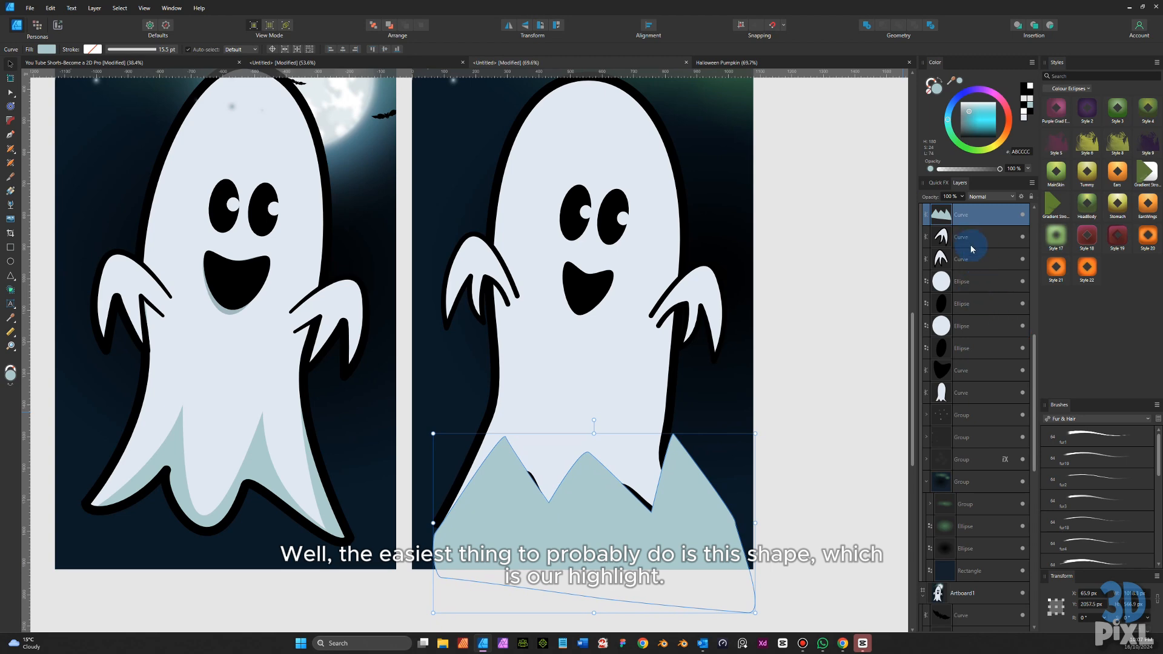
- Nest the teal hem shape inside the ghost's body curve on Artboard2 so that the body clips it
click(644, 384)
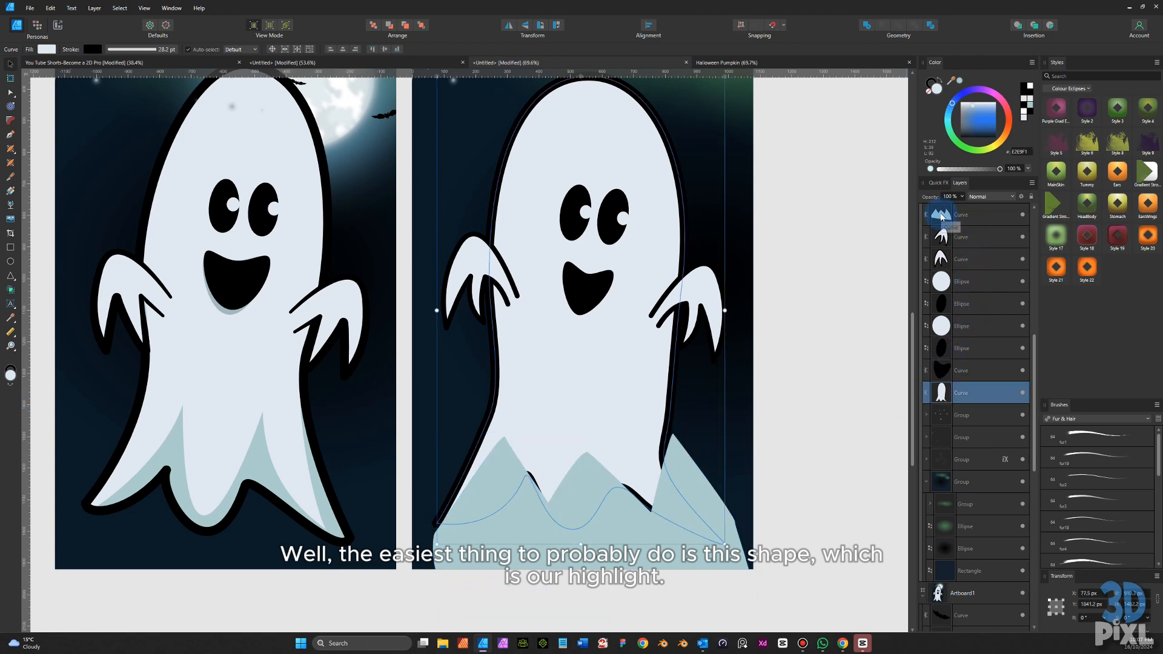
click(713, 488)
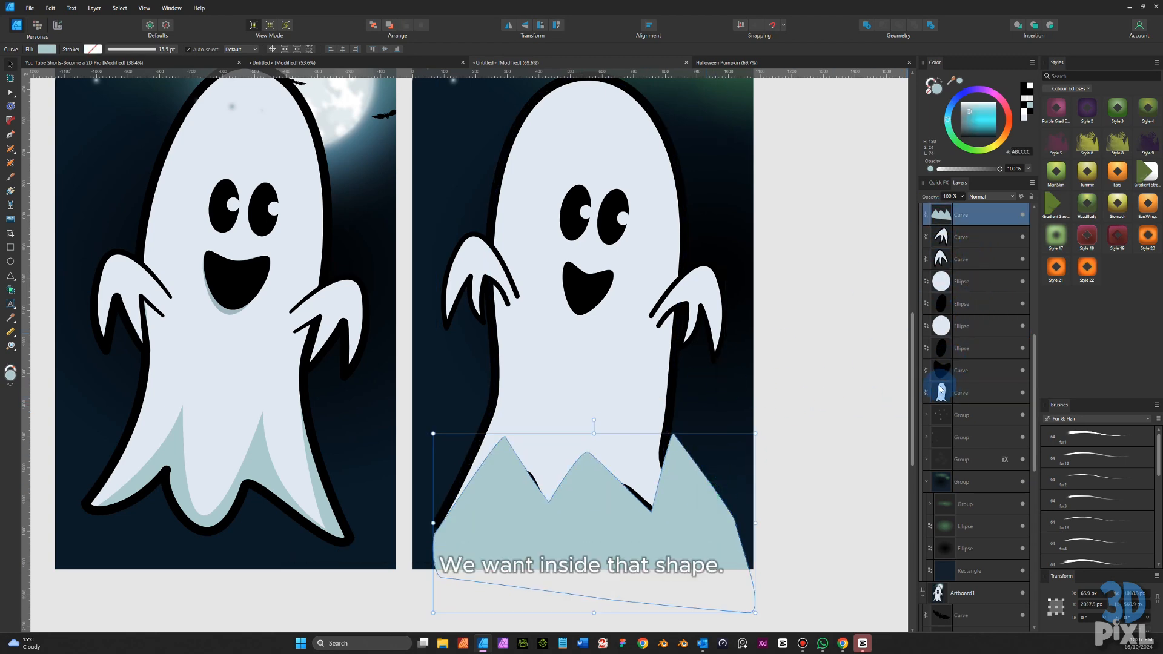
click(939, 389)
click(942, 219)
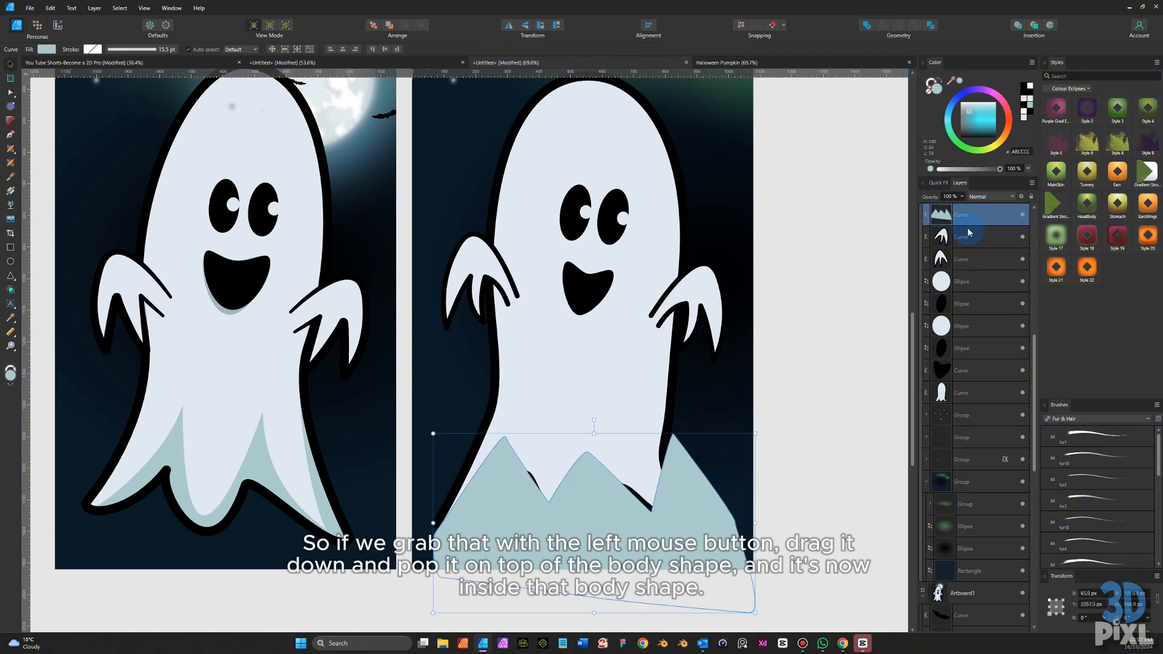
drag(940, 220, 954, 395)
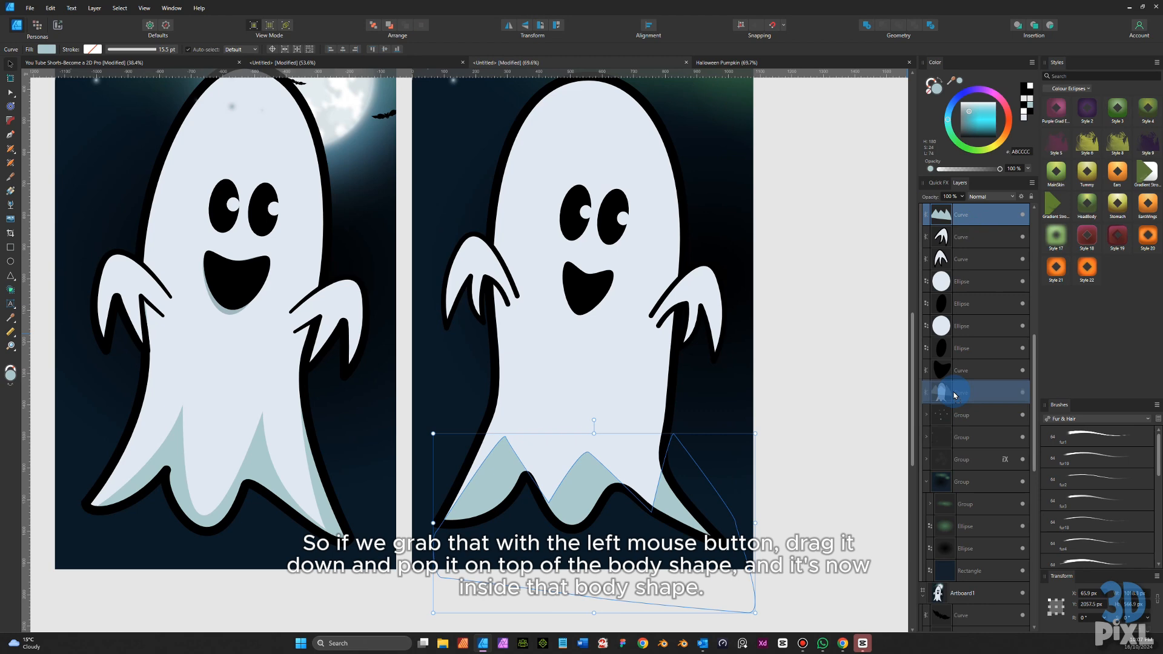
drag(580, 478, 503, 430)
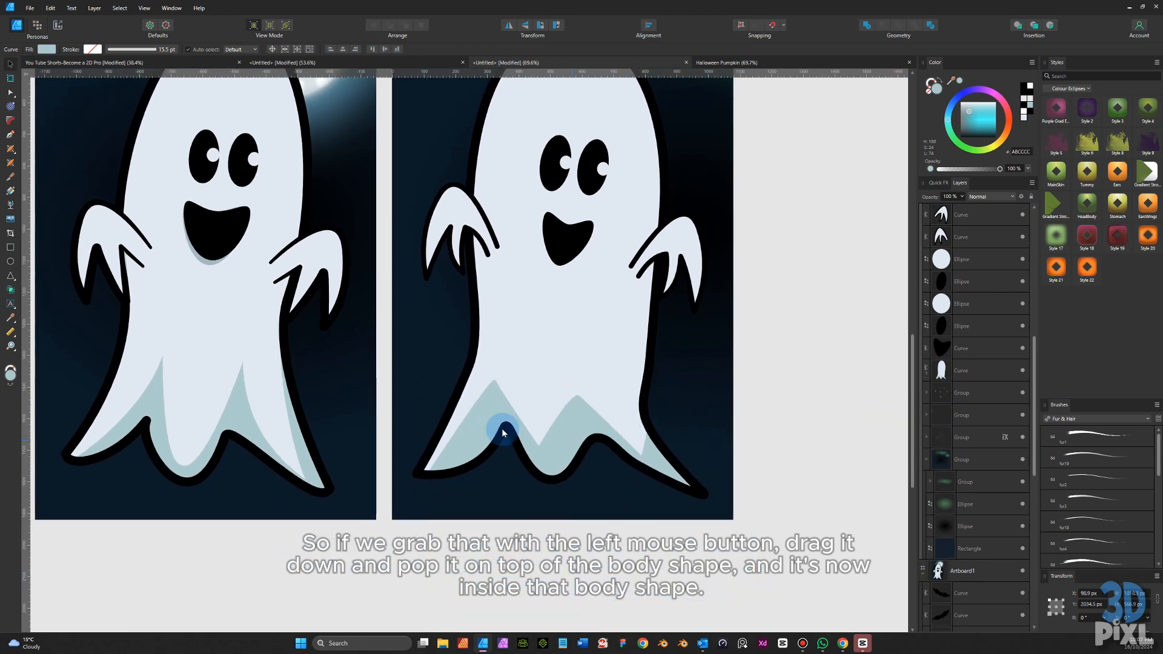
- Move the hem shading's first peak up towards the body centre as a sharp node, and smooth the middle valley into a rounded curve
click(11, 92)
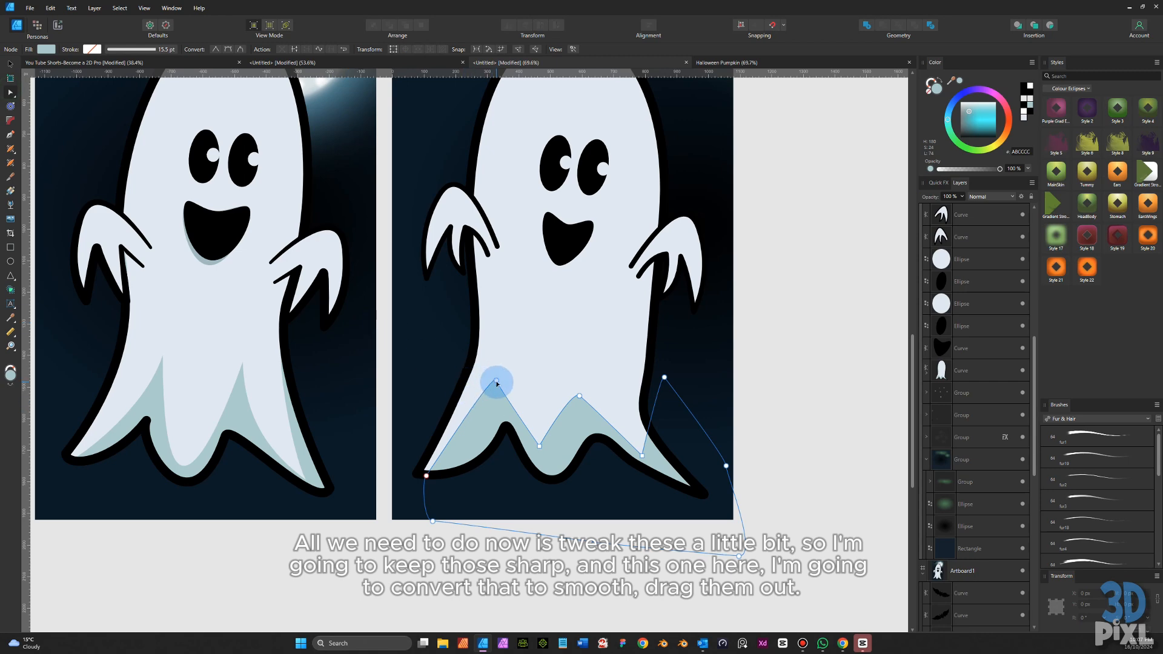
drag(496, 383, 507, 371)
click(216, 49)
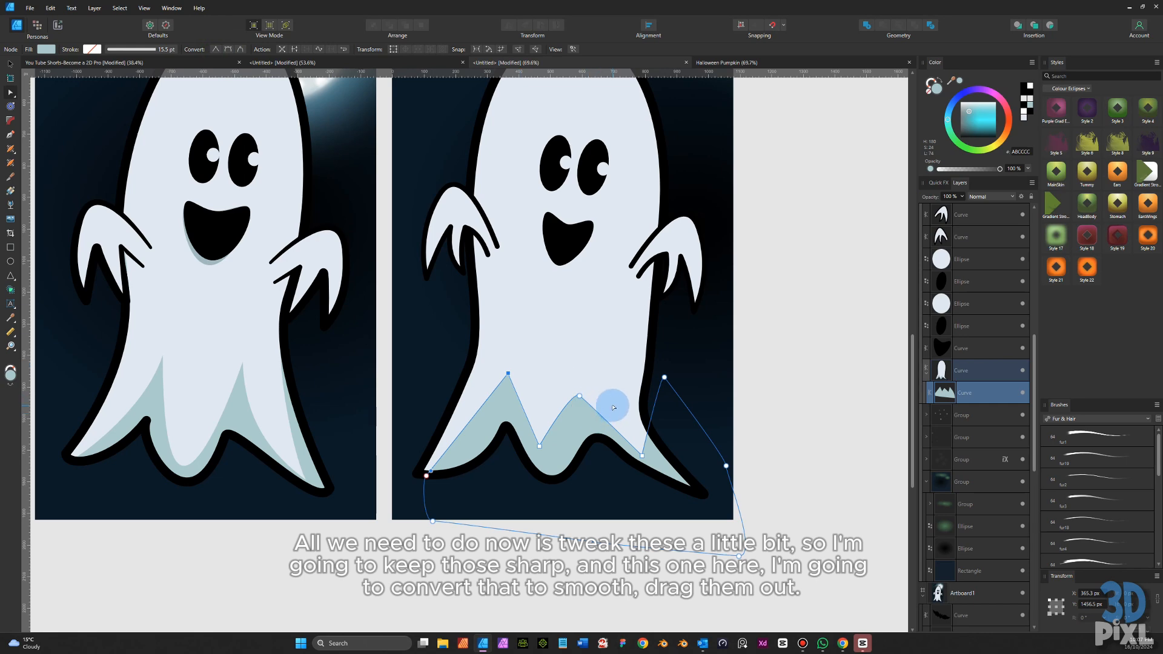
click(541, 447)
click(228, 48)
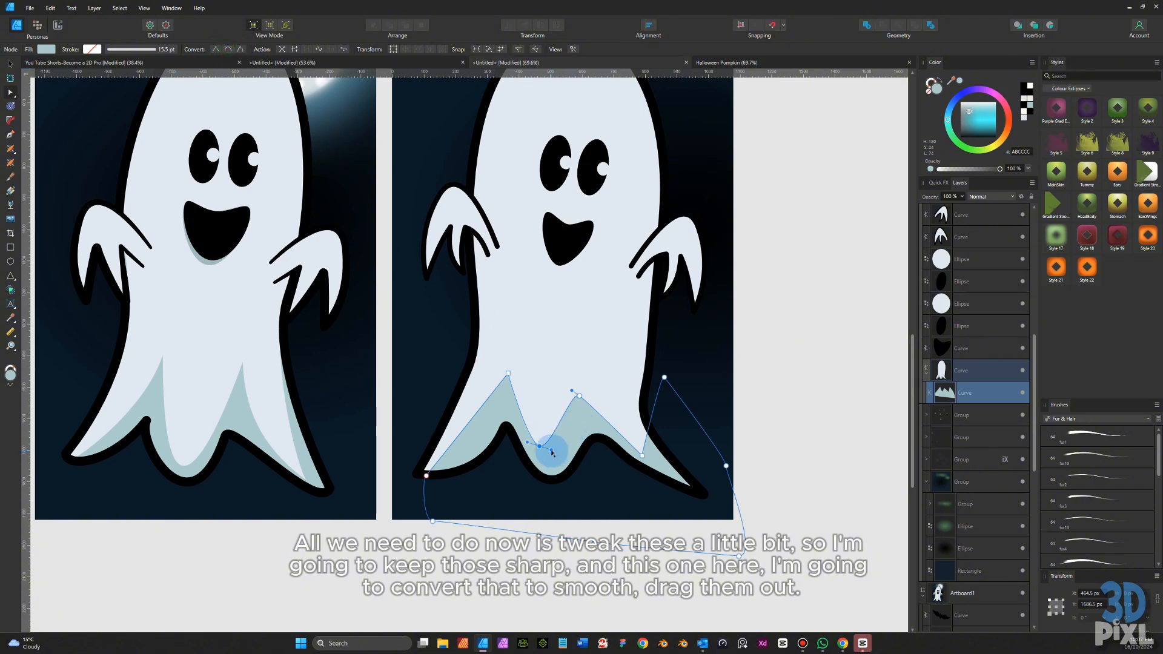
drag(551, 452, 591, 458)
drag(592, 457, 585, 454)
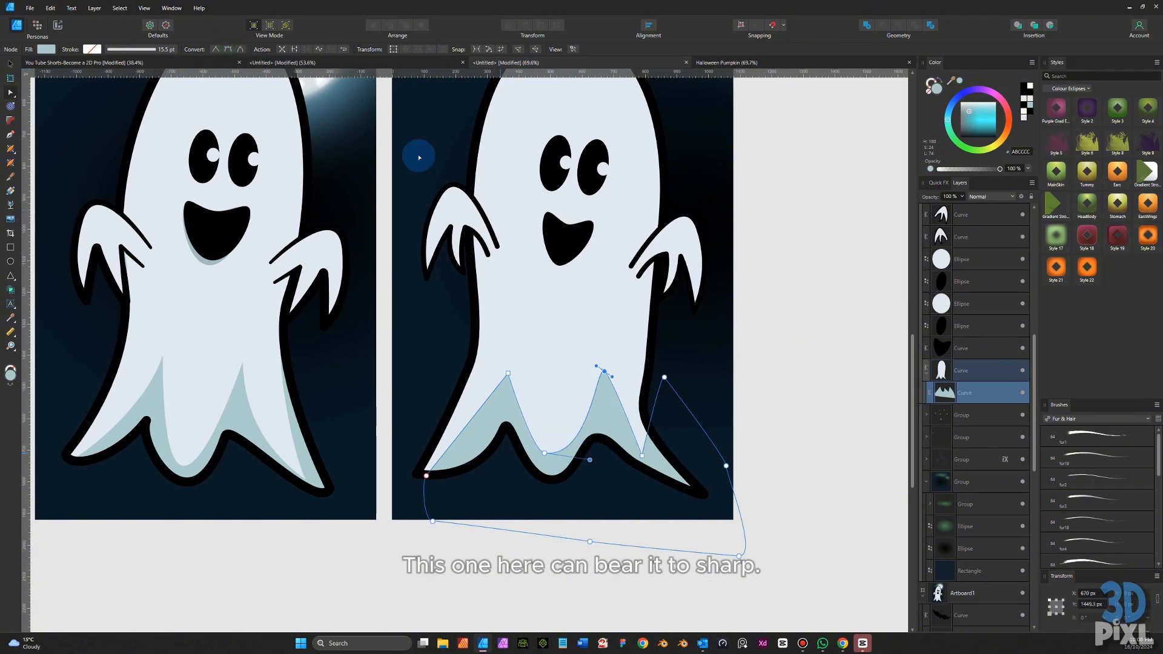
- Sharpen the hem shading's second peak, and remove the third peak so a curved edge runs down to the ghost's outer hem corner
click(215, 49)
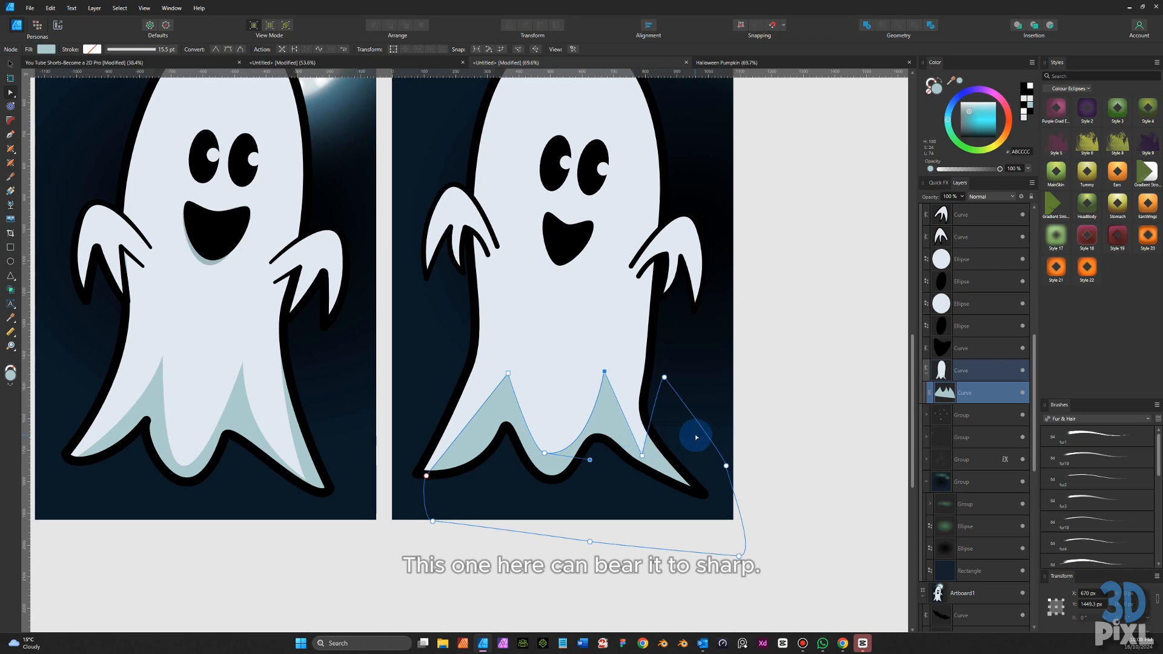
click(664, 377)
drag(666, 380, 665, 465)
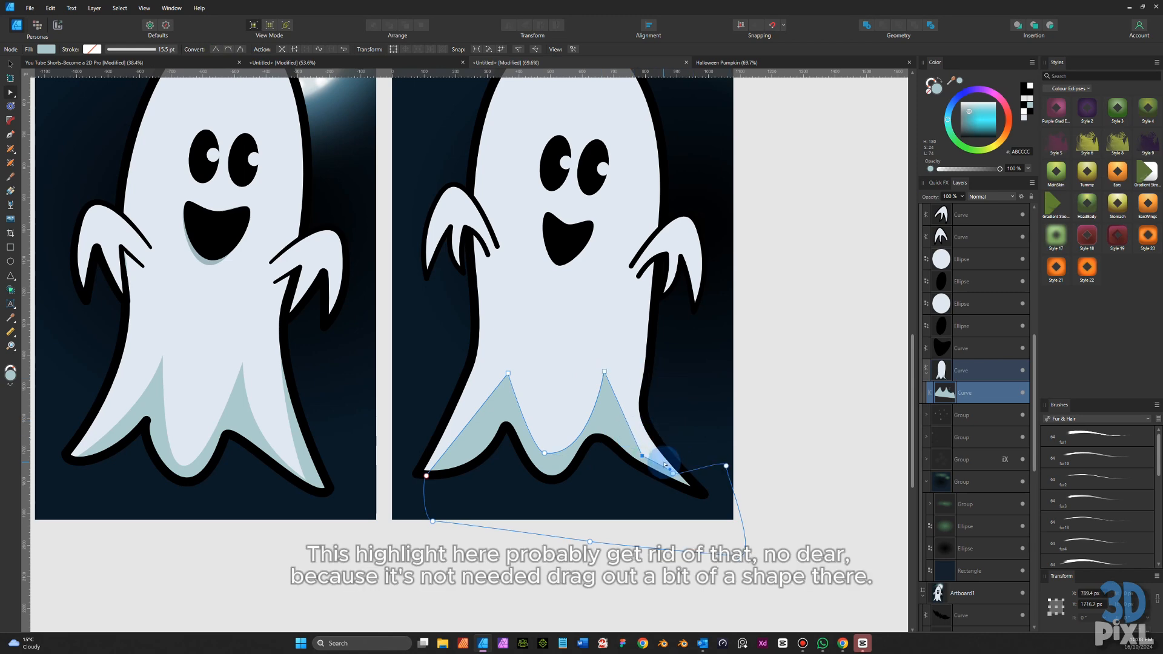
key(Delete)
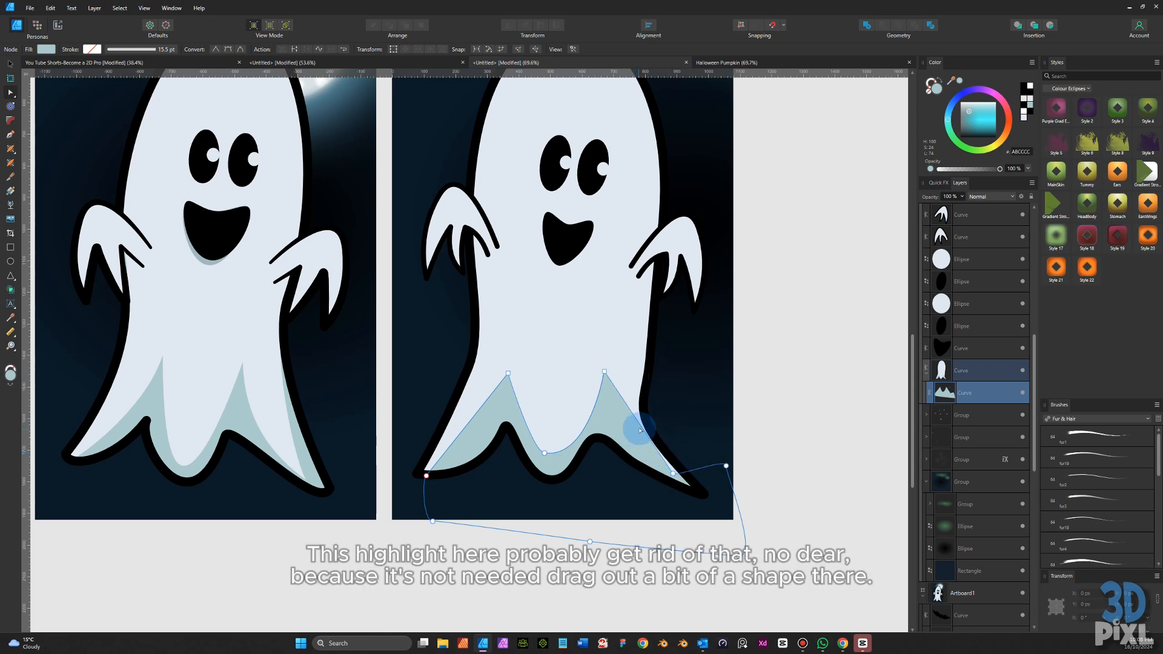
mouse_move(643, 428)
mouse_down()
mouse_move(612, 402)
mouse_move(634, 420)
mouse_up()
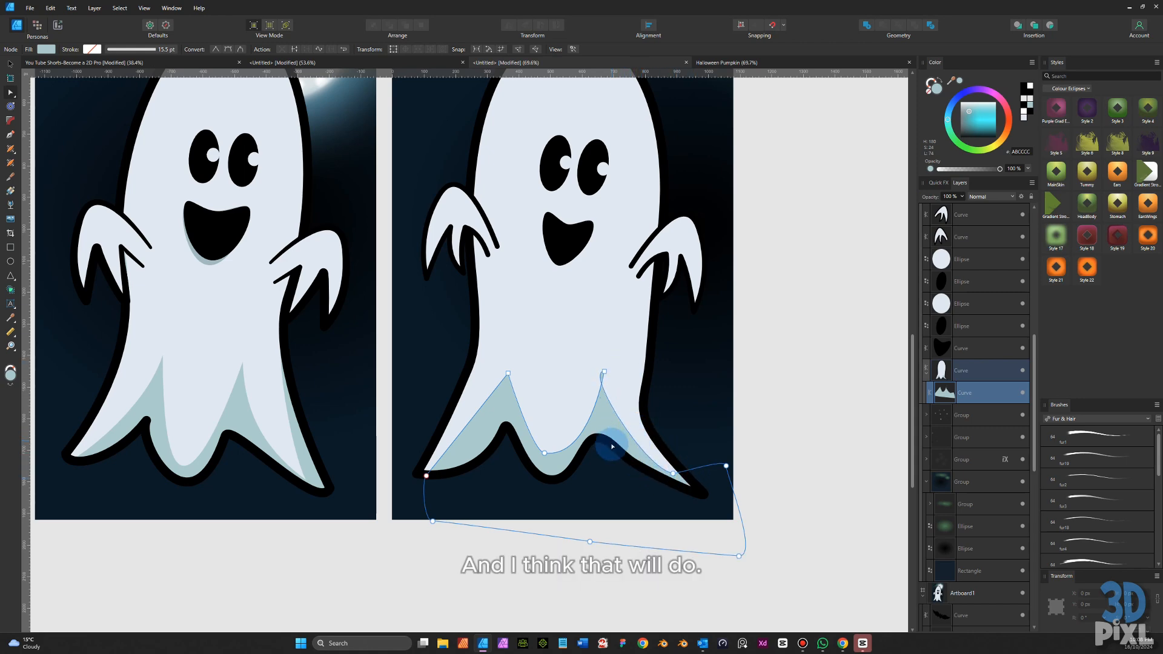
drag(544, 454, 545, 459)
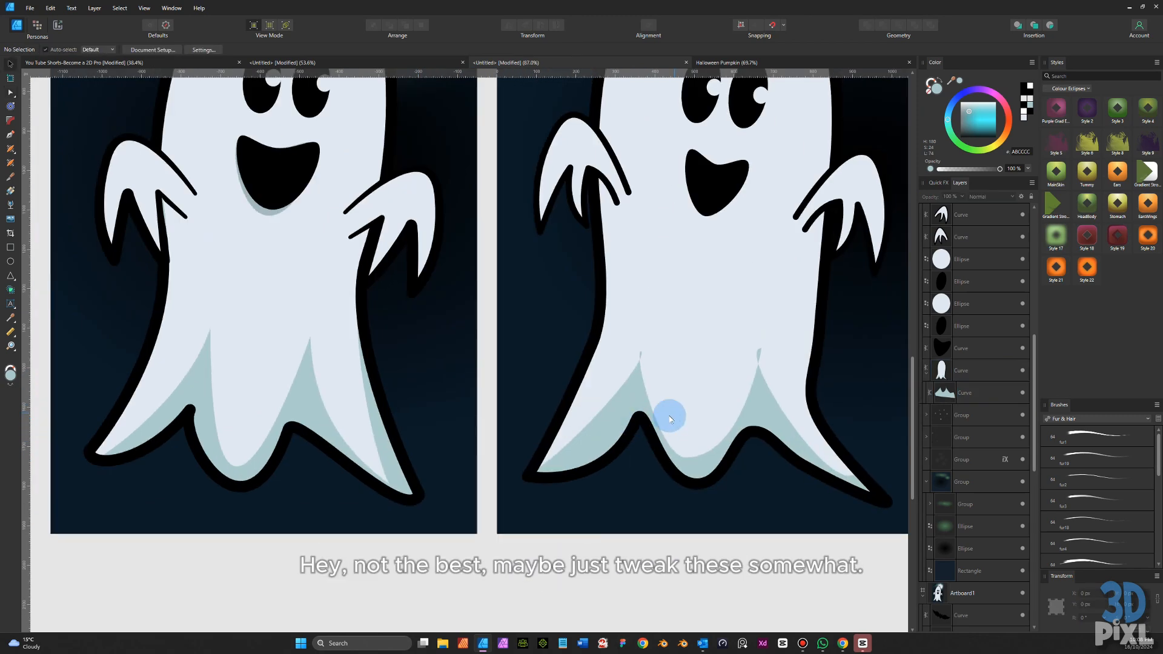
- Convert the hem shading's looped peak tips to sharp nodes, and nudge the first peak slightly up and inward
drag(662, 419, 483, 438)
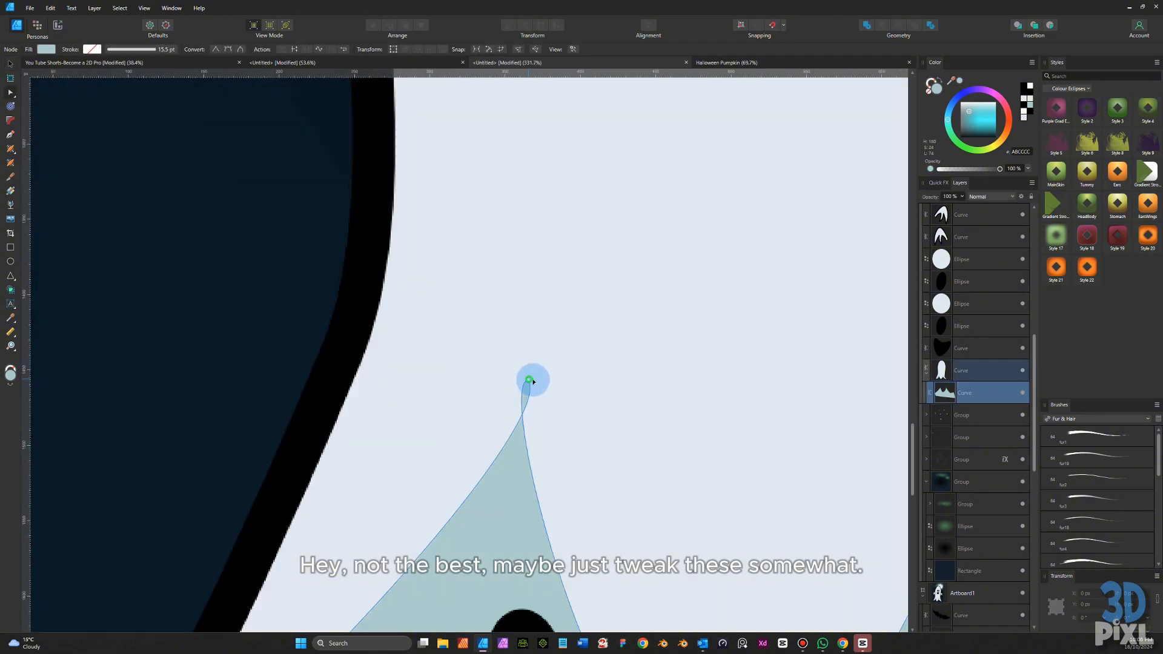
click(529, 380)
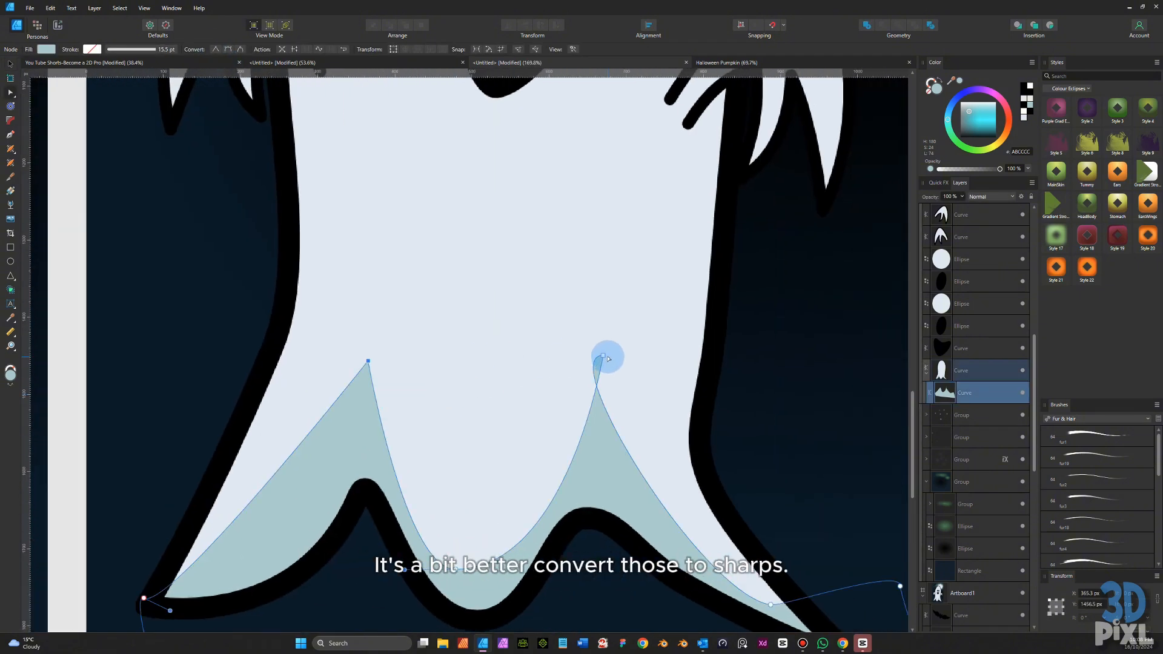
click(216, 49)
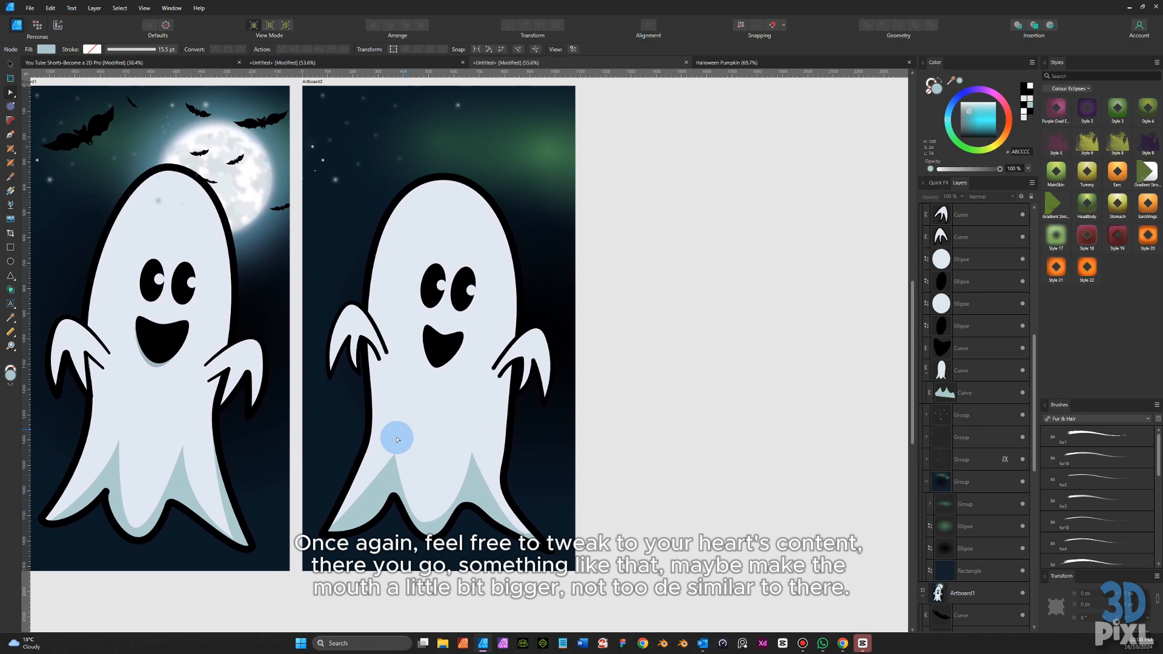
key(v)
click(393, 472)
double_click(395, 470)
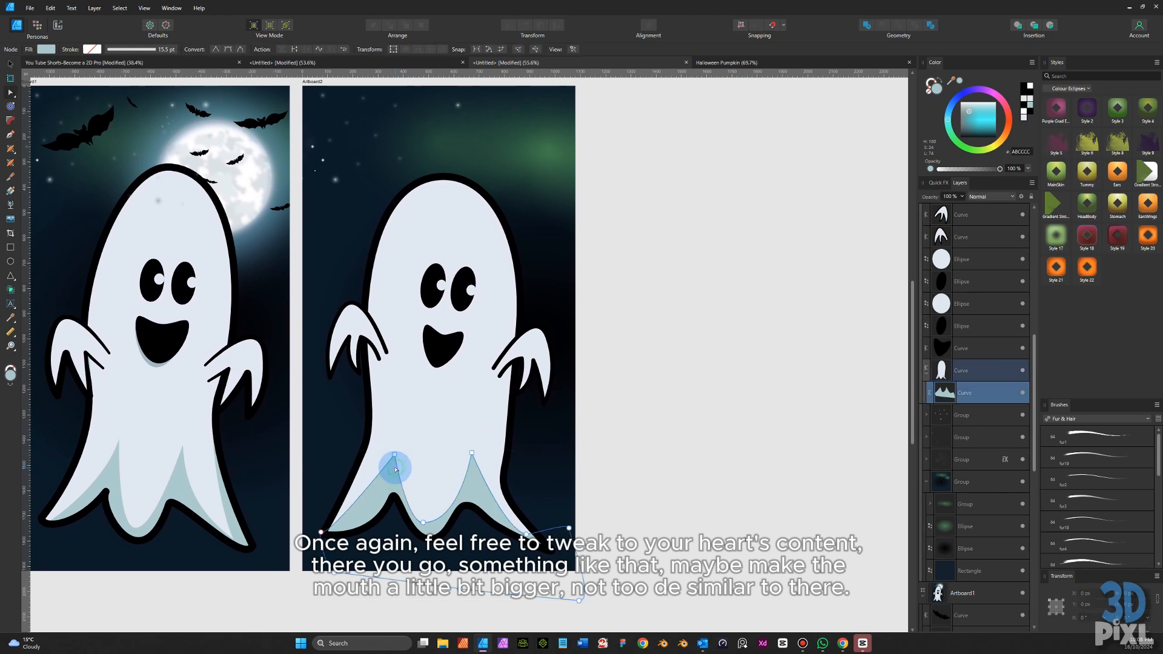
drag(397, 460, 406, 454)
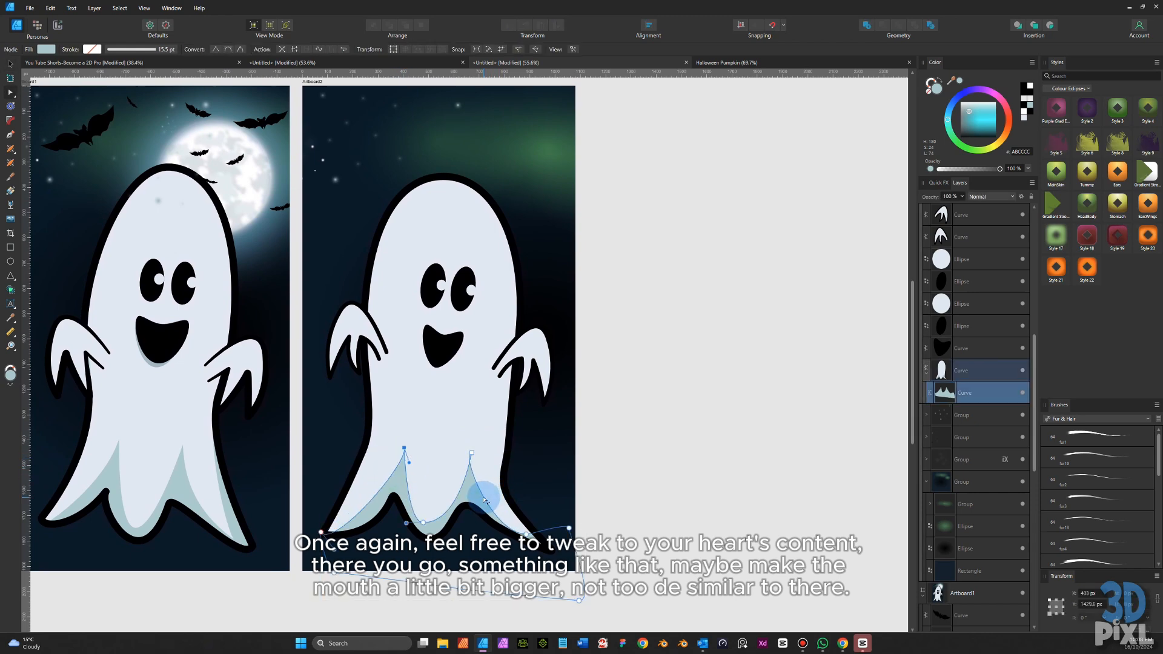
- Enlarge the Artboard2 ghost's black mouth so it is closer in size to the one on Artboard1
key(v)
click(455, 371)
drag(455, 371, 469, 387)
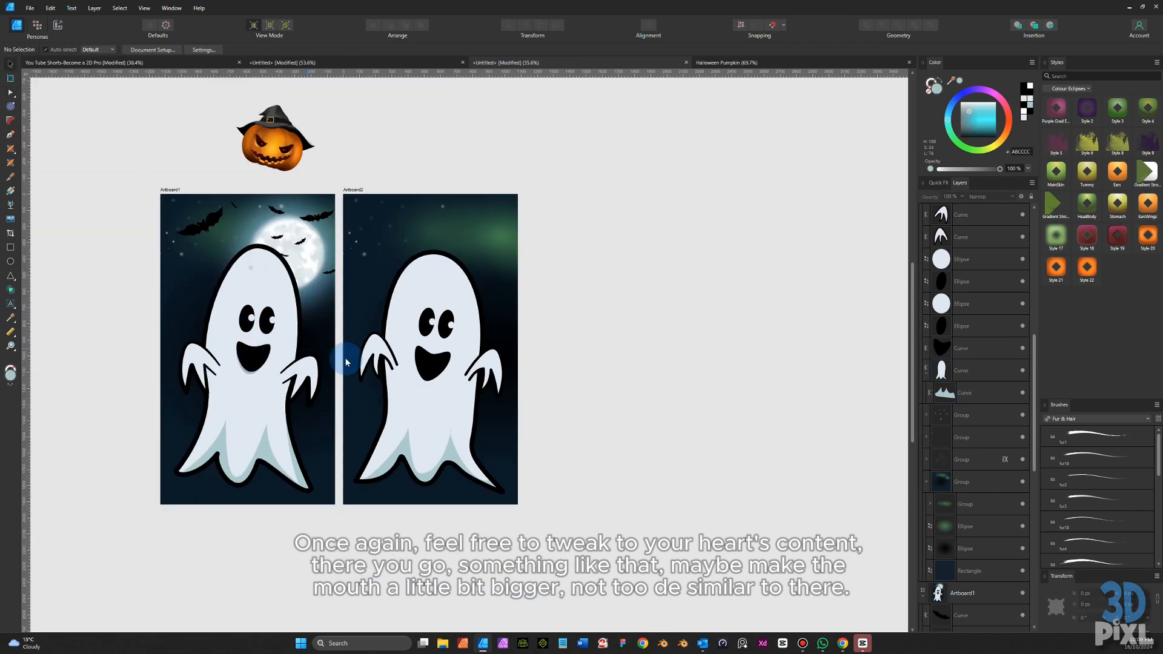
- Reshape the ghost's body curve with the Node tool, slimming both sides of the head and lowering its top node slightly
scroll(346, 362, up, 3)
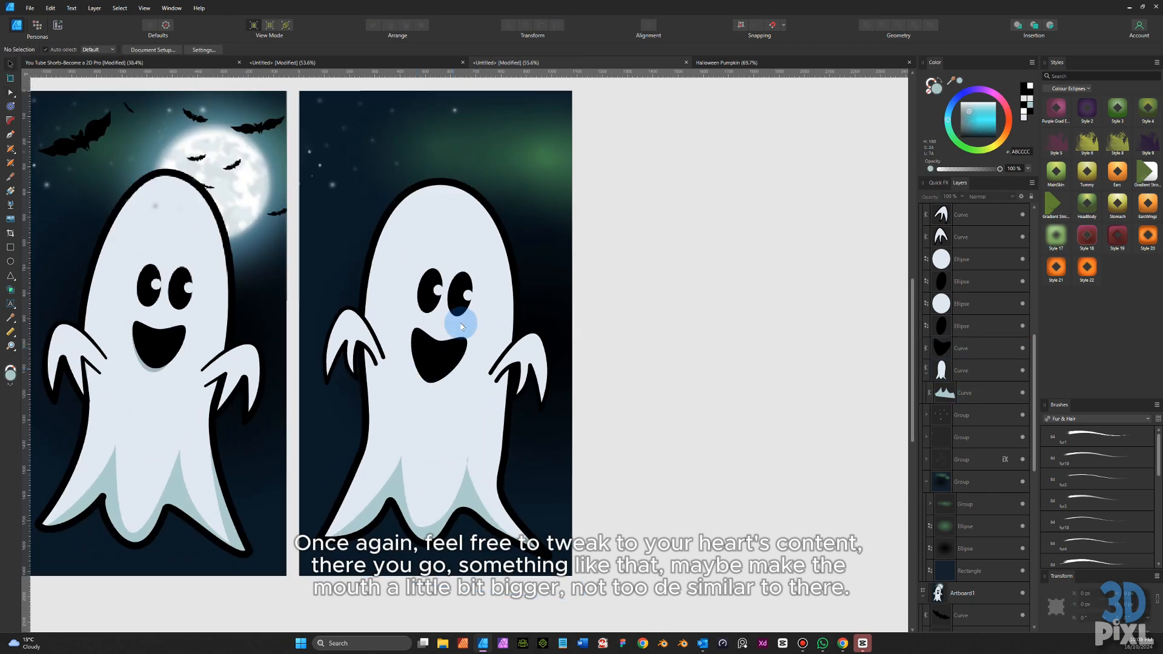
click(441, 249)
scroll(394, 337, up, 1)
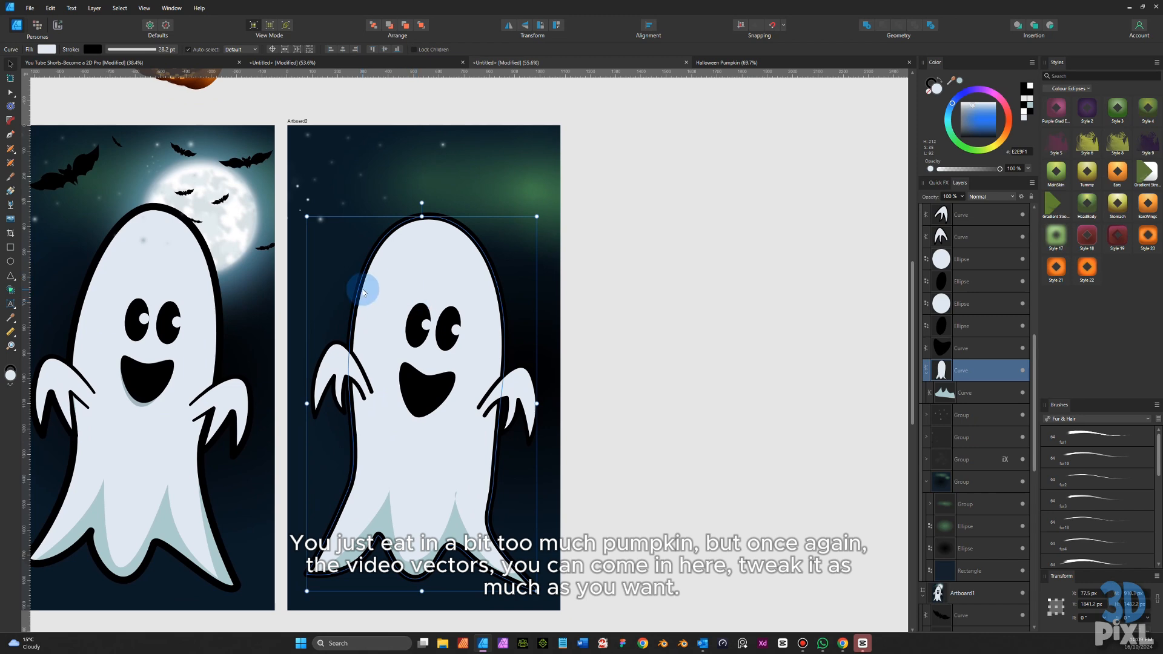
click(10, 77)
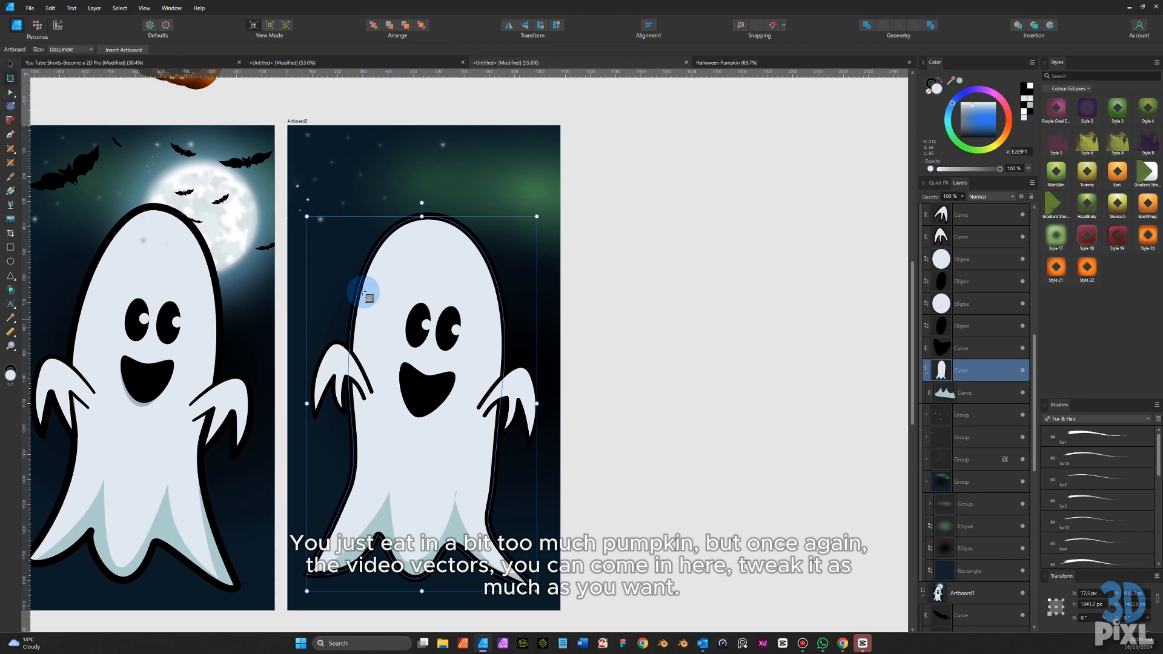
click(10, 92)
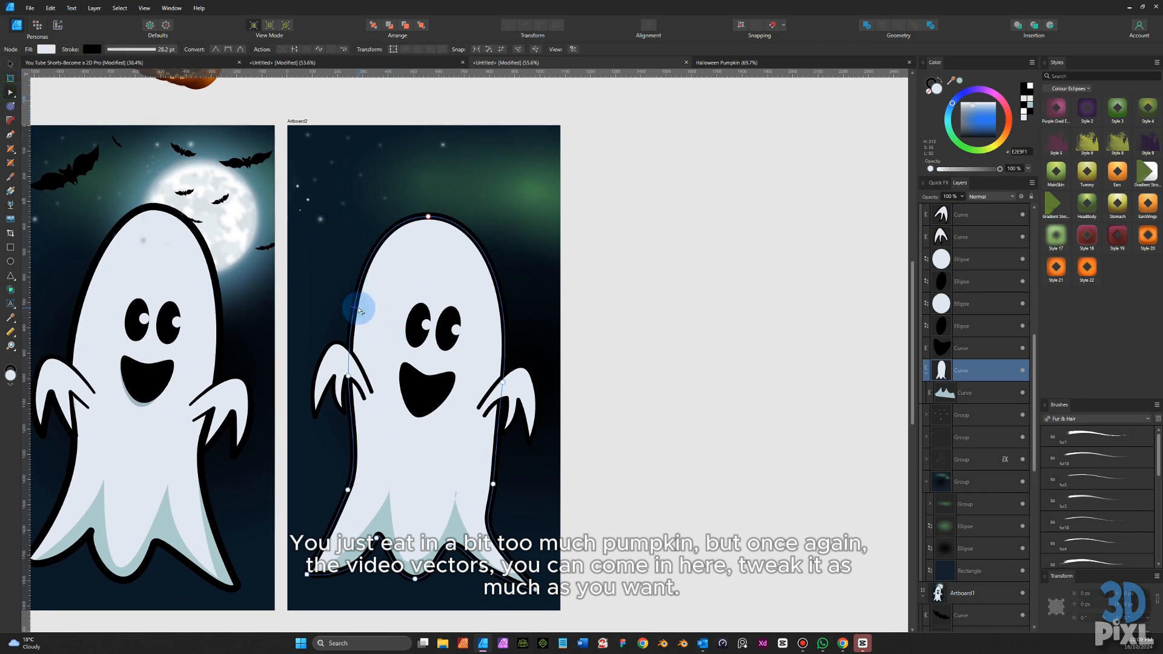
drag(504, 328, 499, 332)
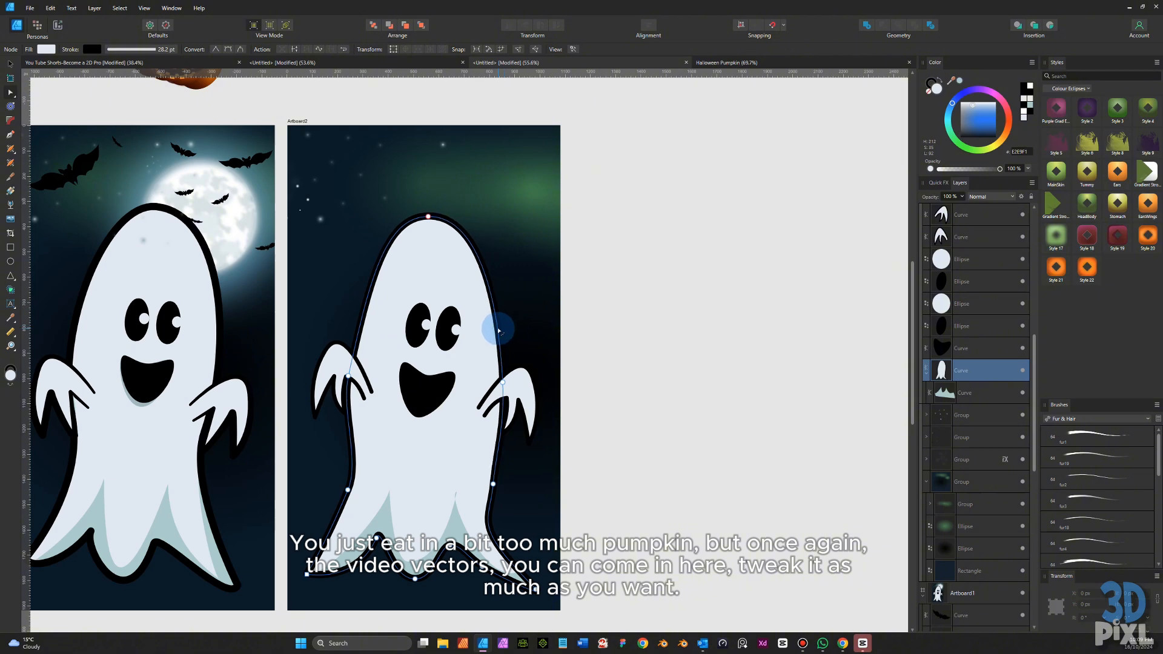
drag(428, 217, 431, 229)
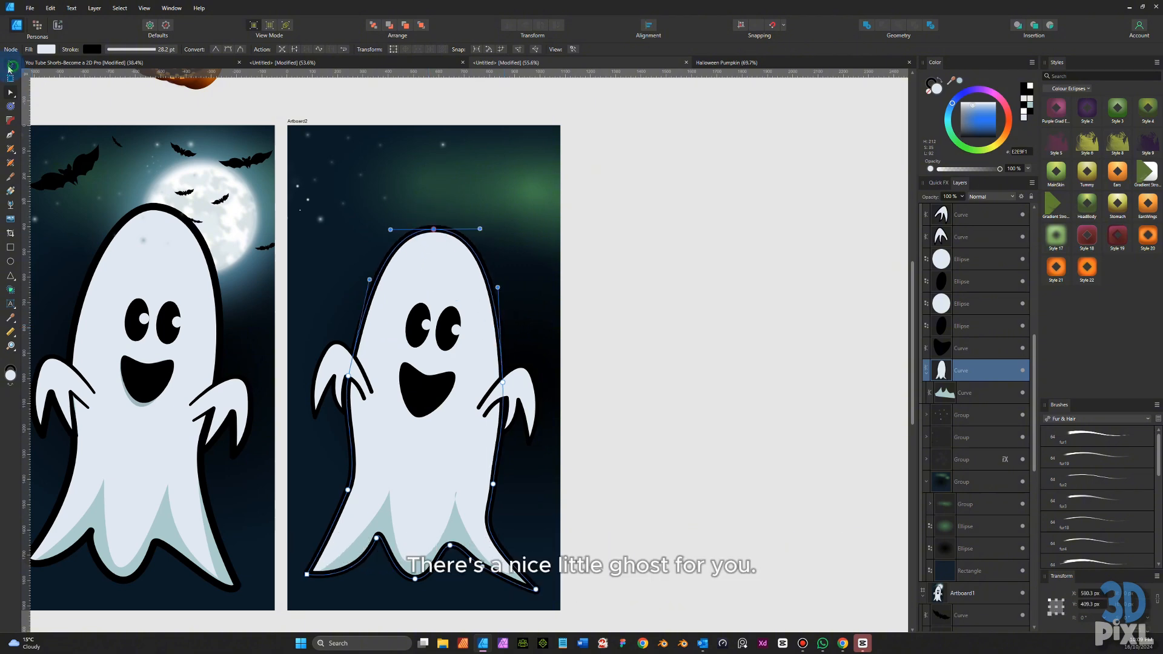
- Select both arms of the Artboard2 ghost and thin their black outline to about 6.4 pt
click(10, 64)
click(613, 323)
scroll(601, 375, down, 2)
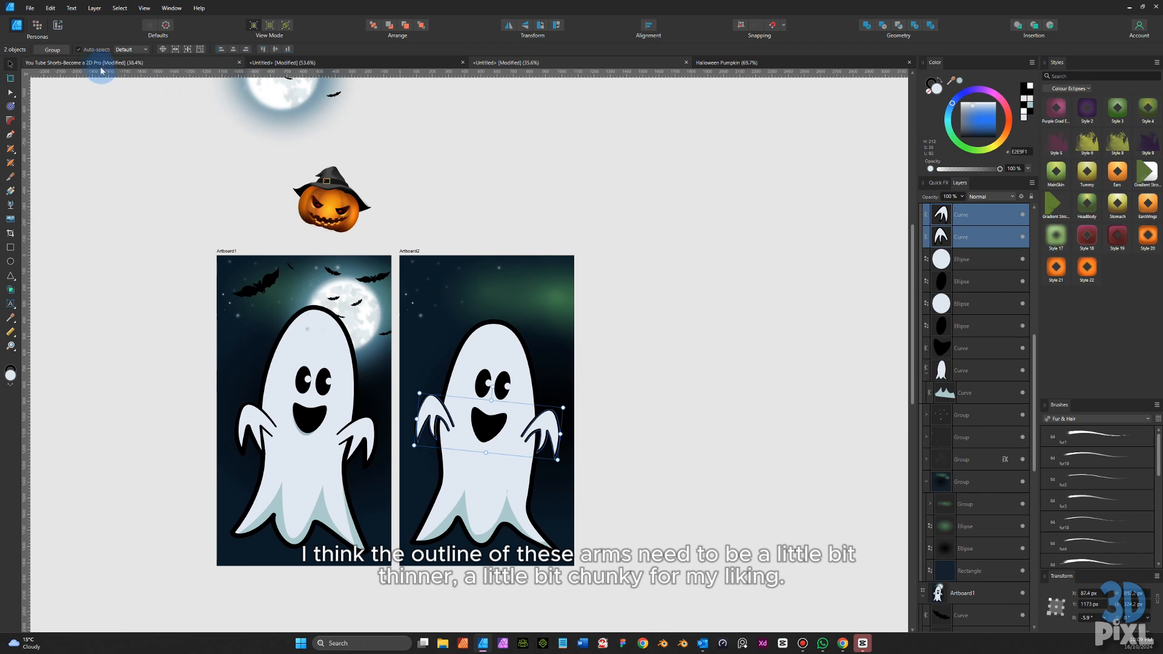
scroll(514, 402, up, 3)
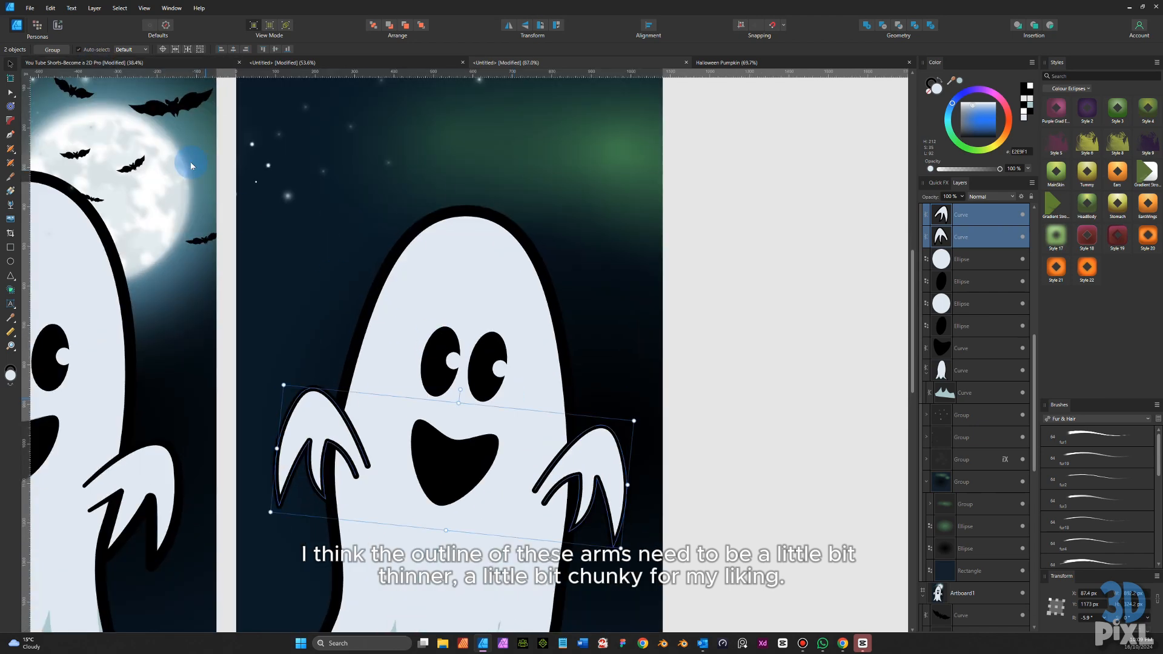
click(9, 92)
click(92, 49)
drag(139, 80, 127, 81)
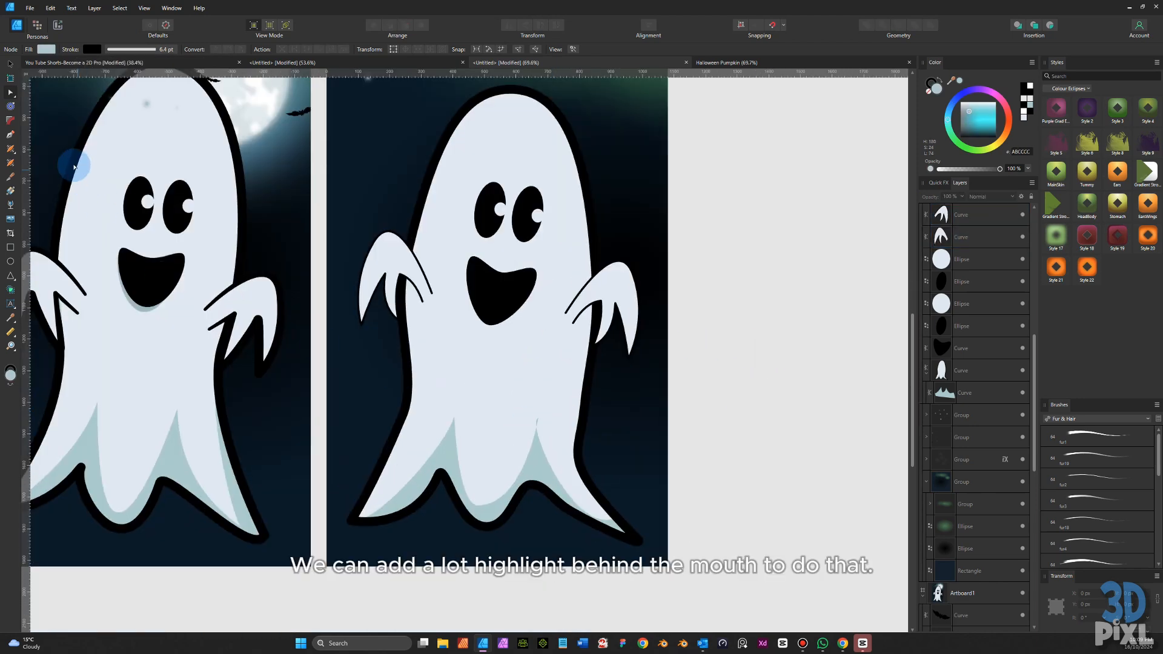
- Duplicate the black mouth, offset the copy slightly downward, and fill it with the pale teal sampled from the hem shading
click(10, 63)
click(503, 301)
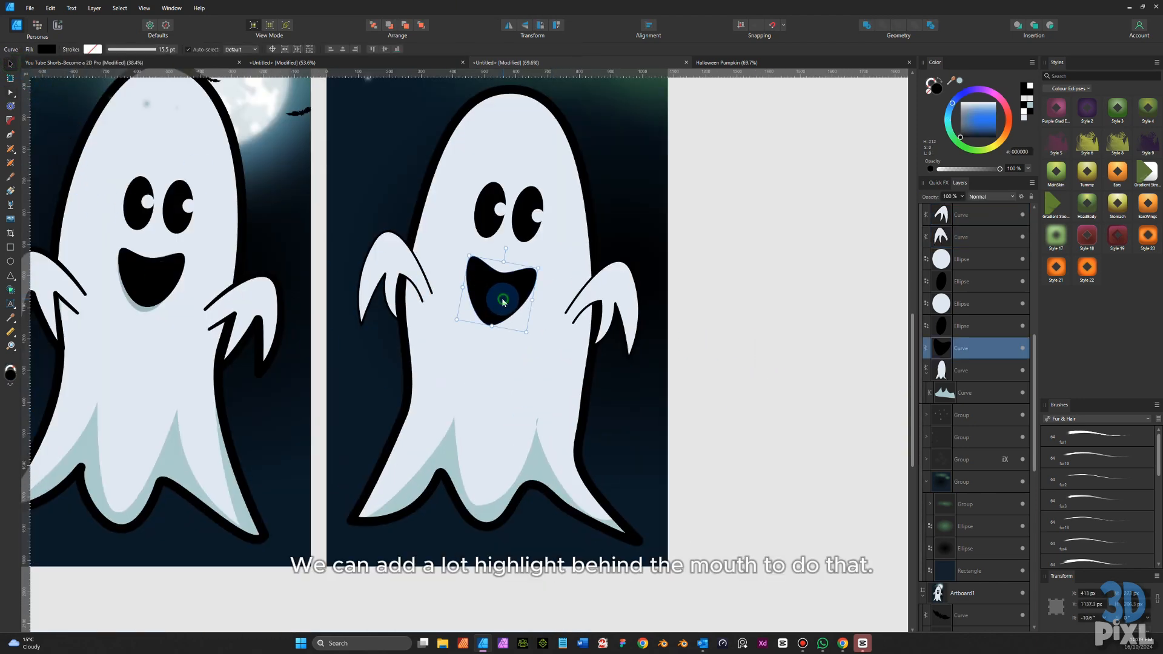
key(ctrl+c)
key(ctrl+v)
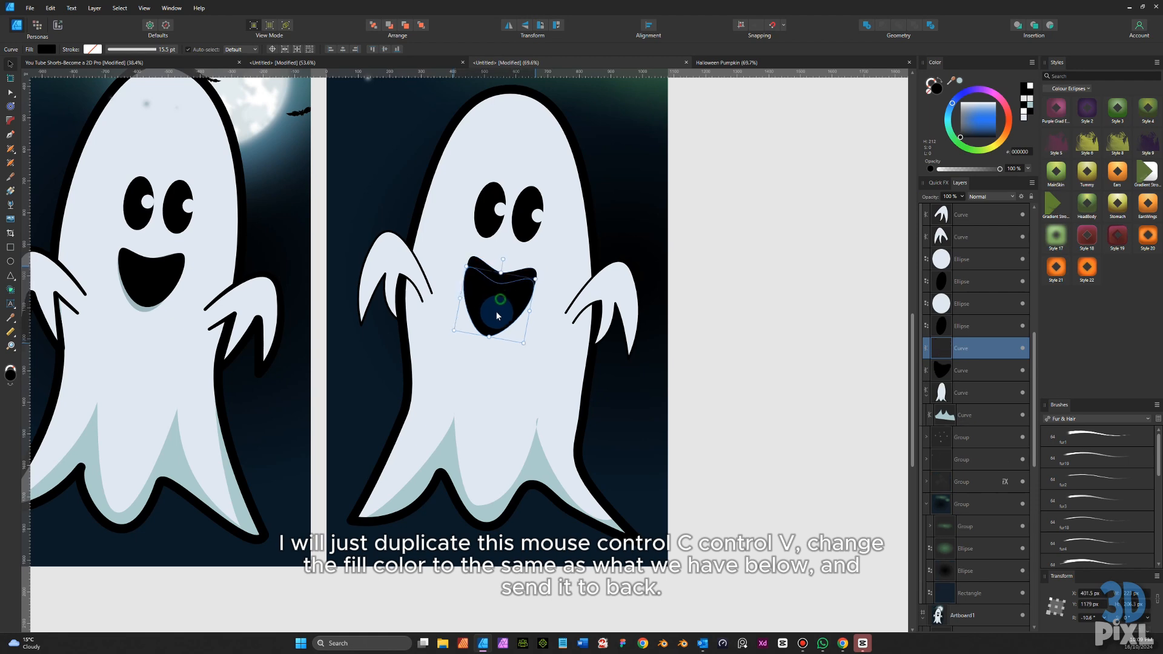
drag(502, 303, 524, 315)
key(i)
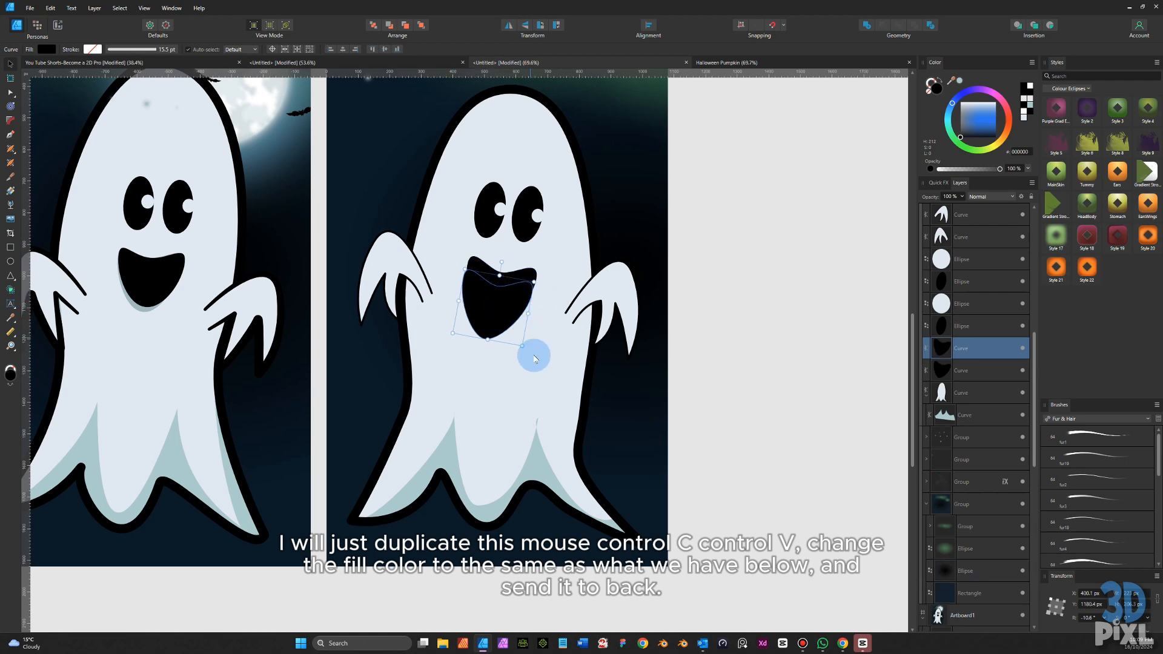
click(537, 461)
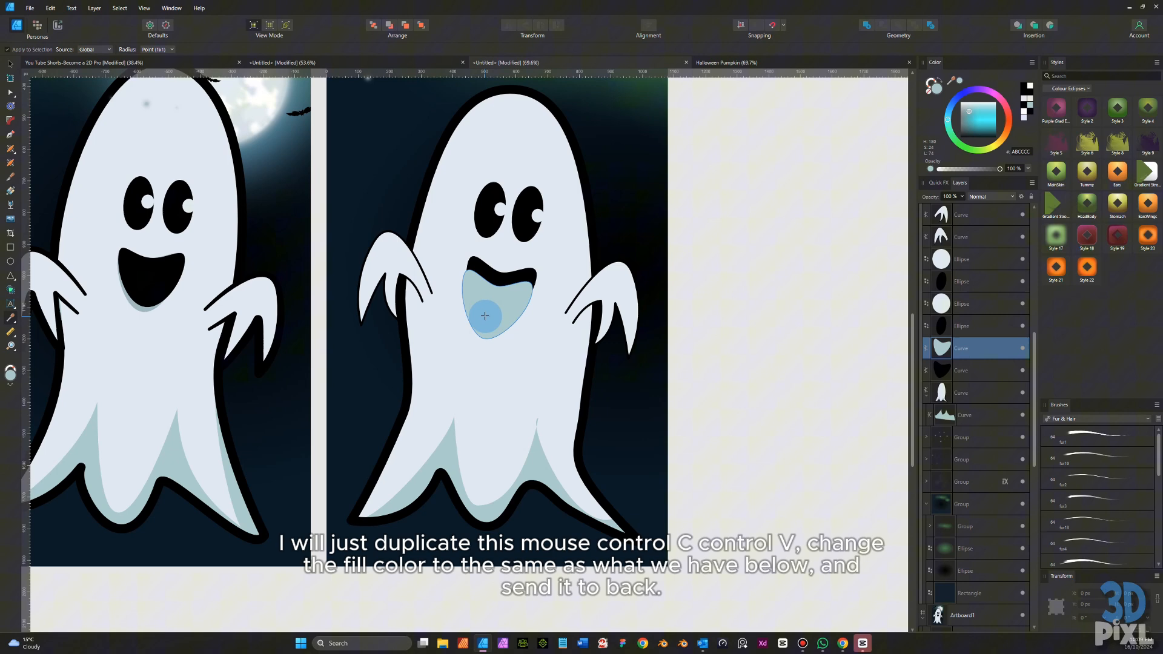
click(10, 63)
key(ctrl+shift+bracketleft)
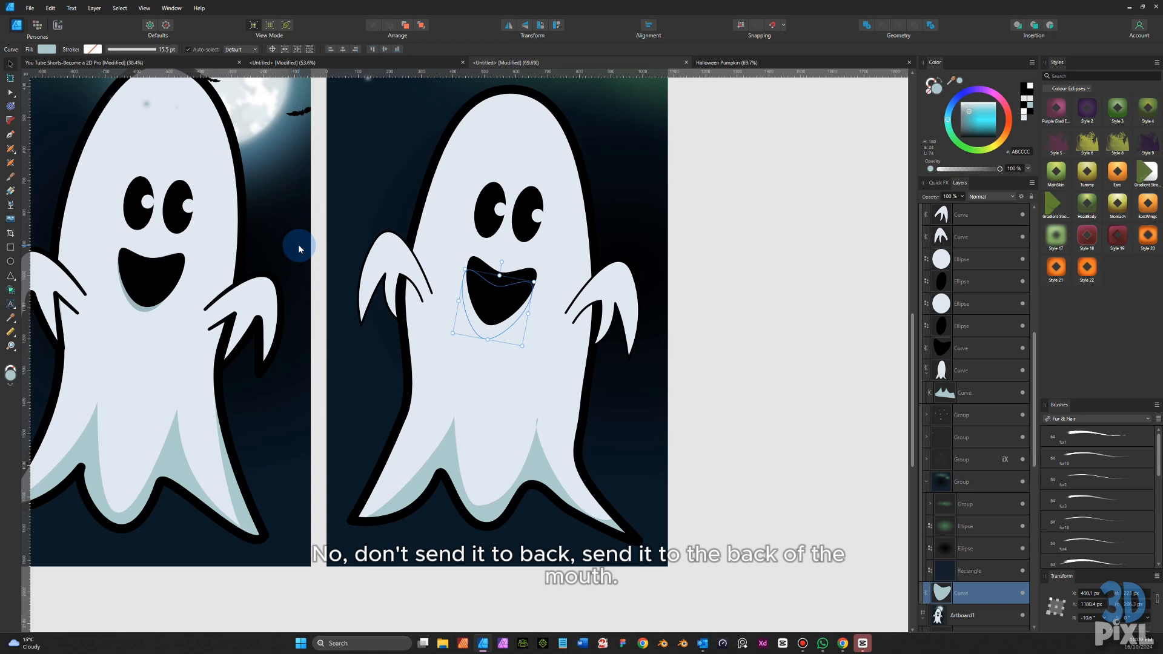
key(ctrl+bracketright)
key(ctrl+bracketright)
key(ctrl+bracketright)
key(ctrl+bracketright)
key(ctrl+bracketright)
key(ctrl+bracketright)
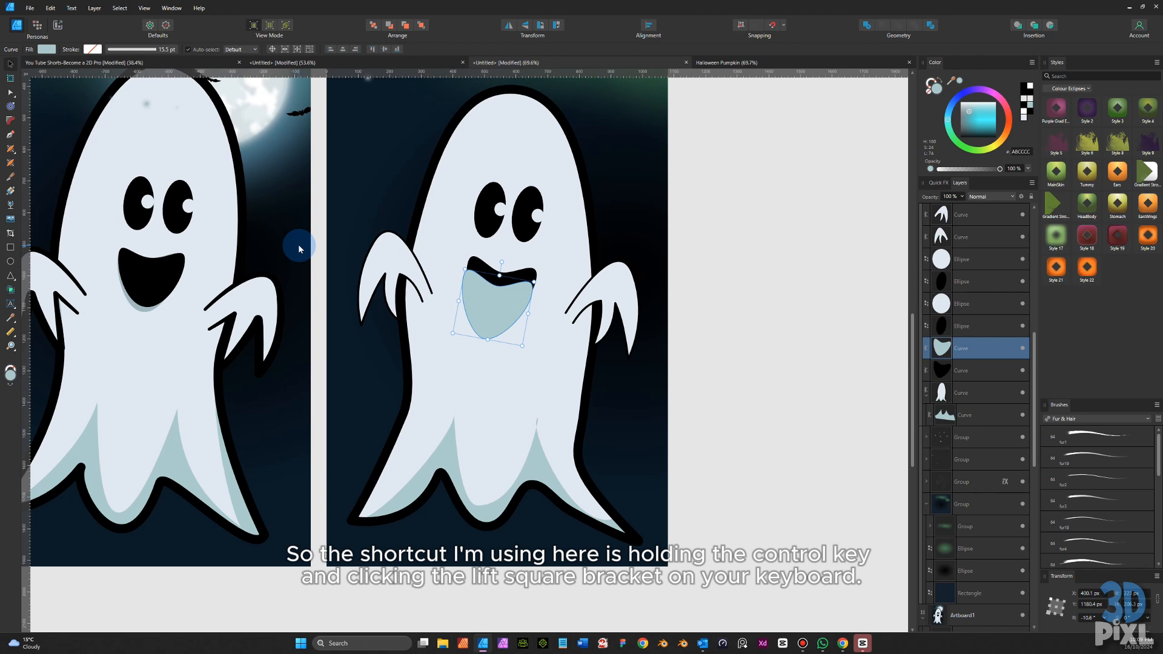
- Place the pale teal mouth copy directly behind the black mouth and nudge it up so only a thin shaded edge shows
key(ctrl+bracketleft)
key(Up)
key(Up)
key(Up)
key(Up)
key(Up)
key(Up)
key(Up)
key(Up)
key(Up)
key(Up)
key(Up)
key(Up)
key(Up)
key(Up)
key(Up)
key(Up)
key(Up)
key(Up)
key(Up)
key(Up)
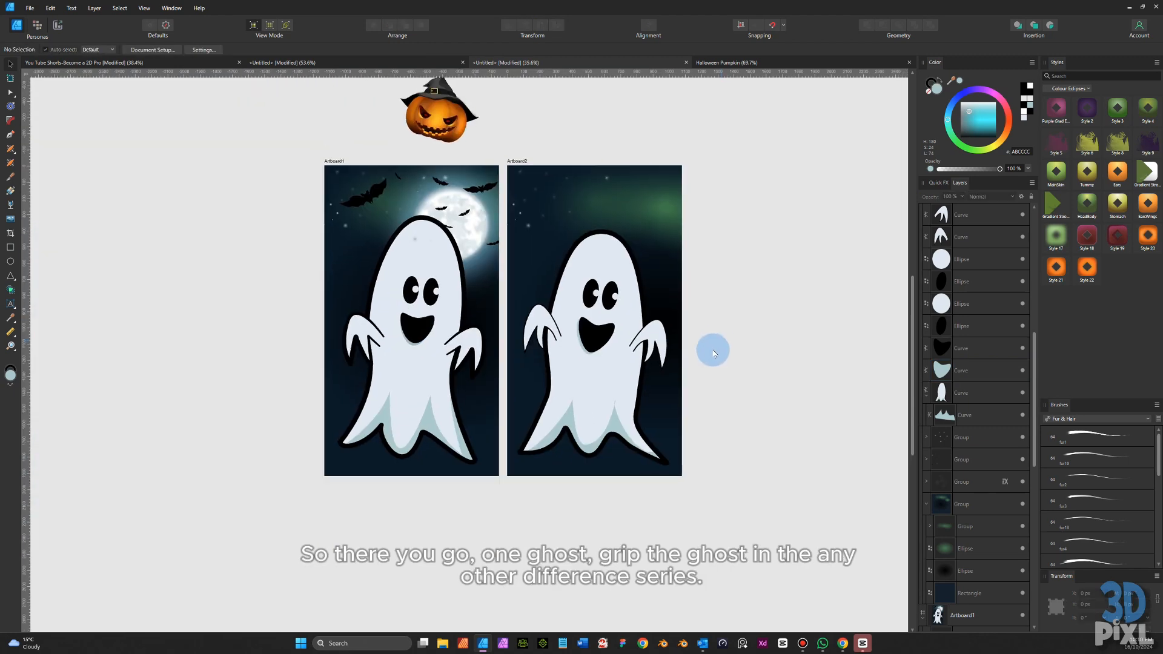
- Select all parts of the Artboard2 ghost and group them into one object
drag(714, 502, 497, 233)
key(ctrl+g)
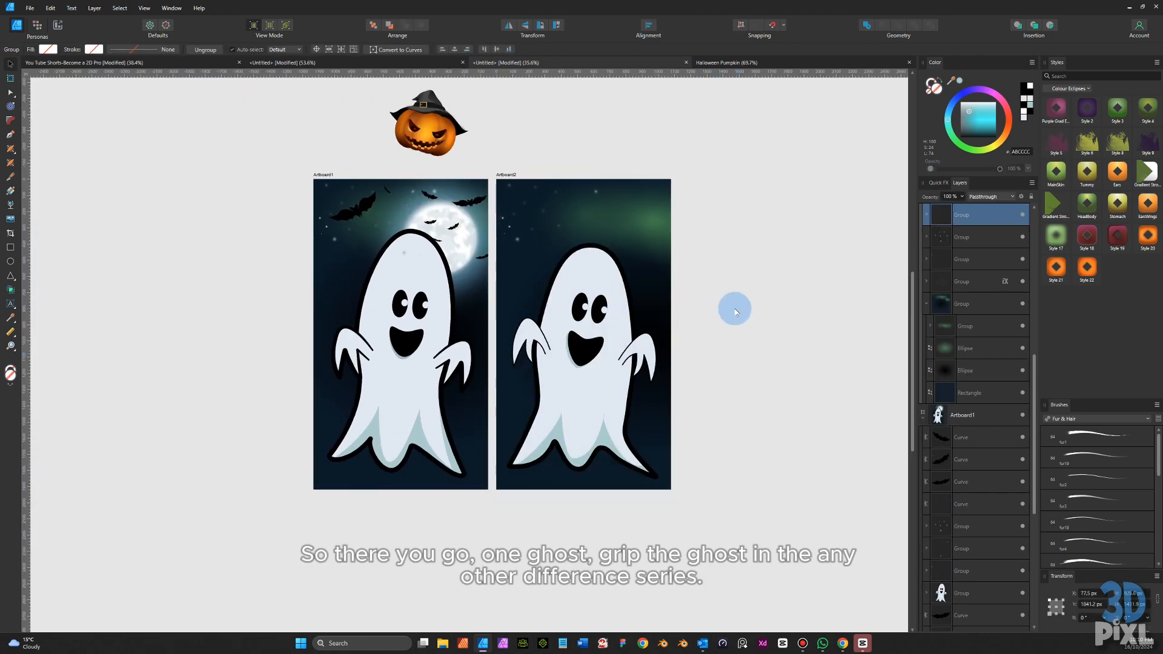
drag(574, 332, 549, 379)
scroll(554, 383, up, 2)
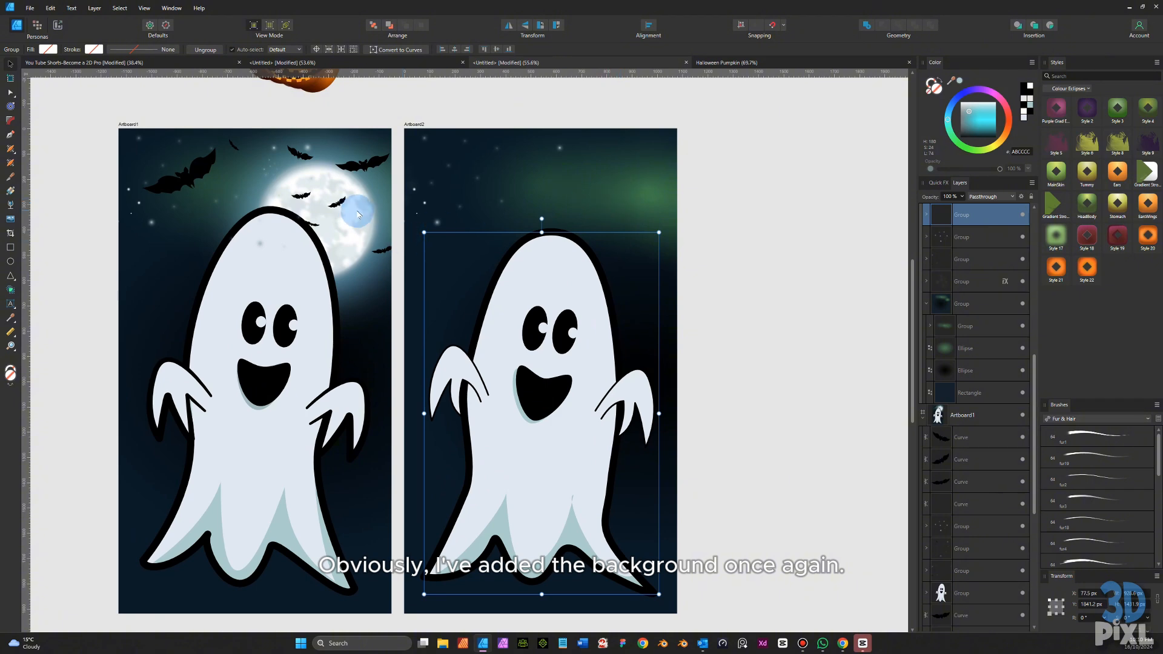
drag(350, 215, 388, 324)
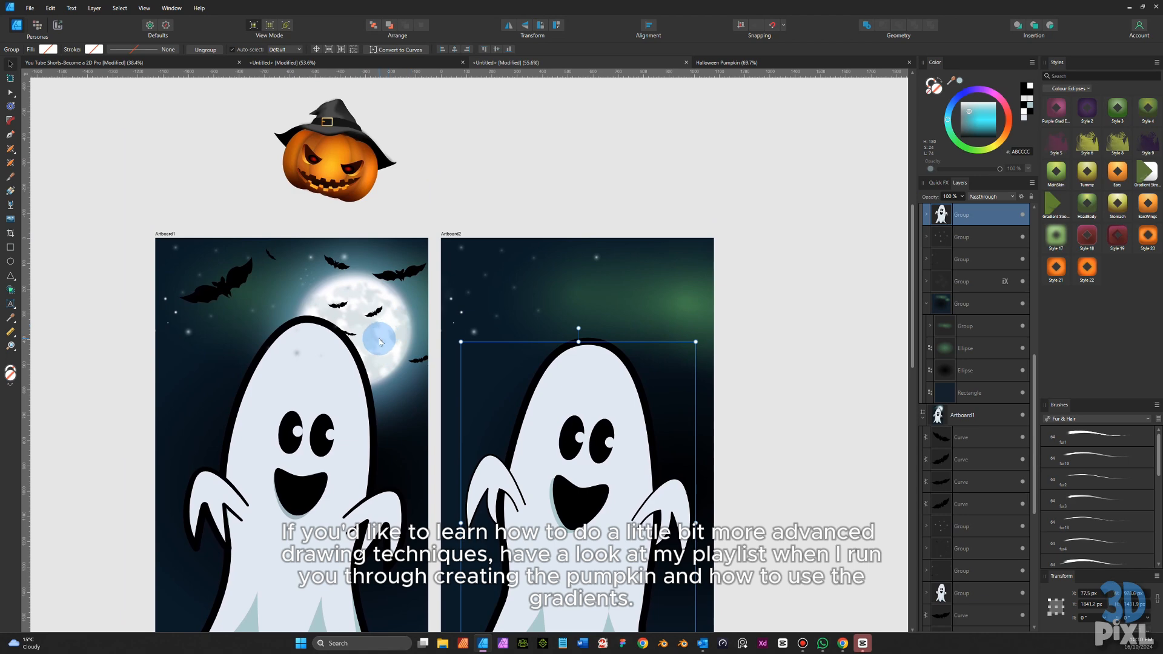
click(332, 183)
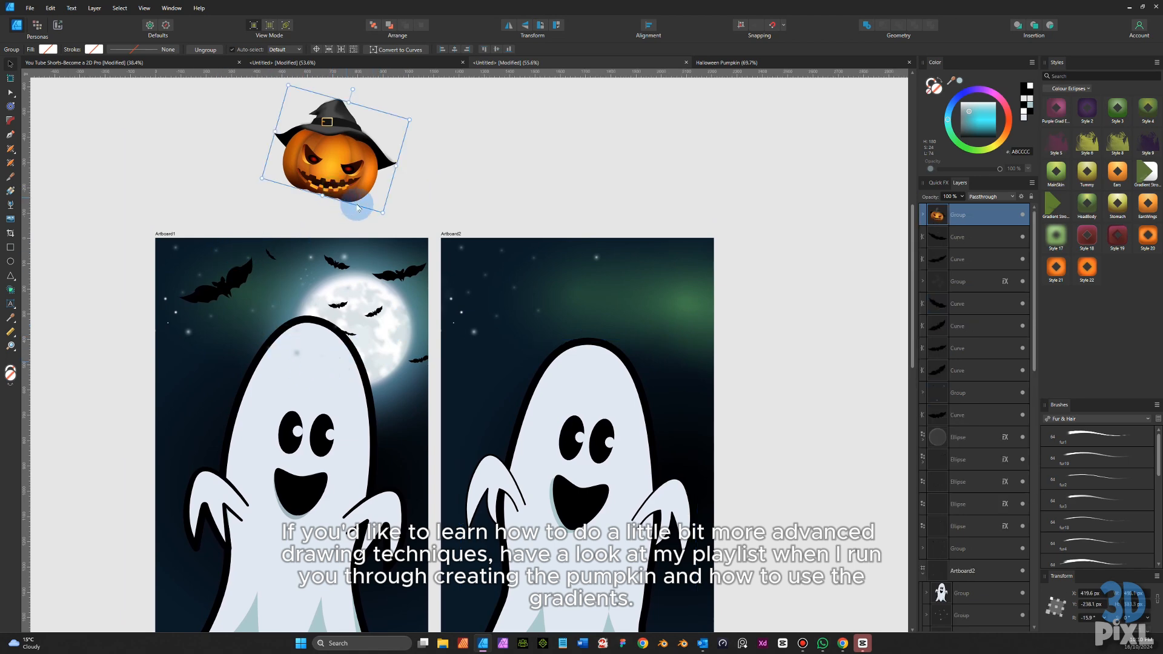
click(466, 187)
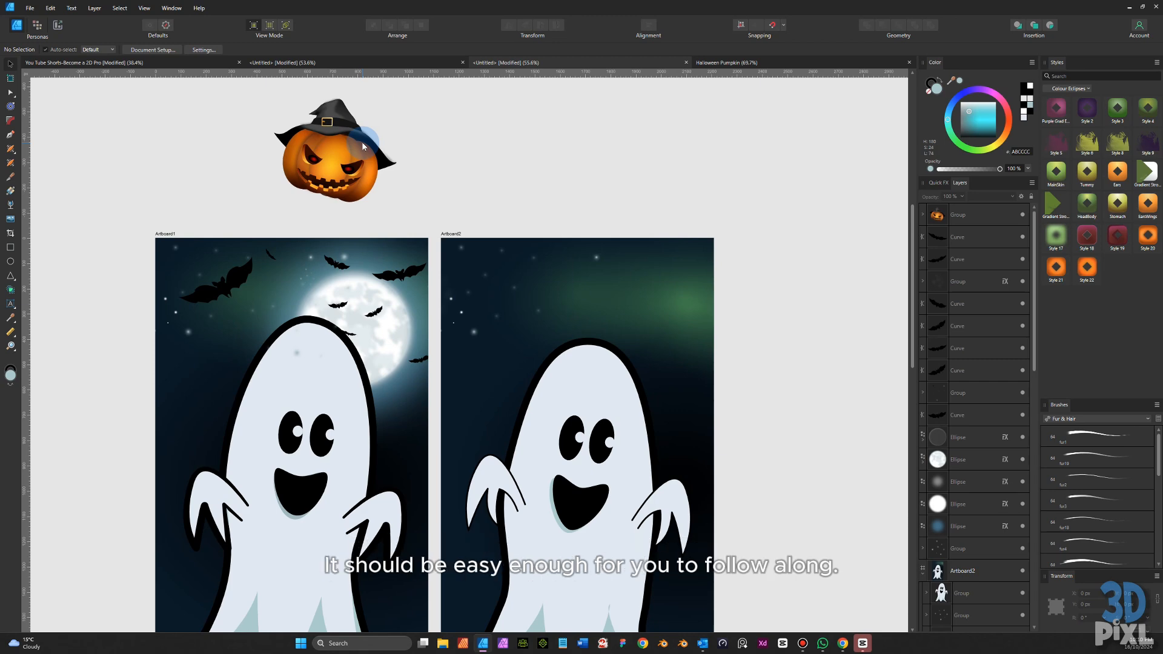
click(215, 285)
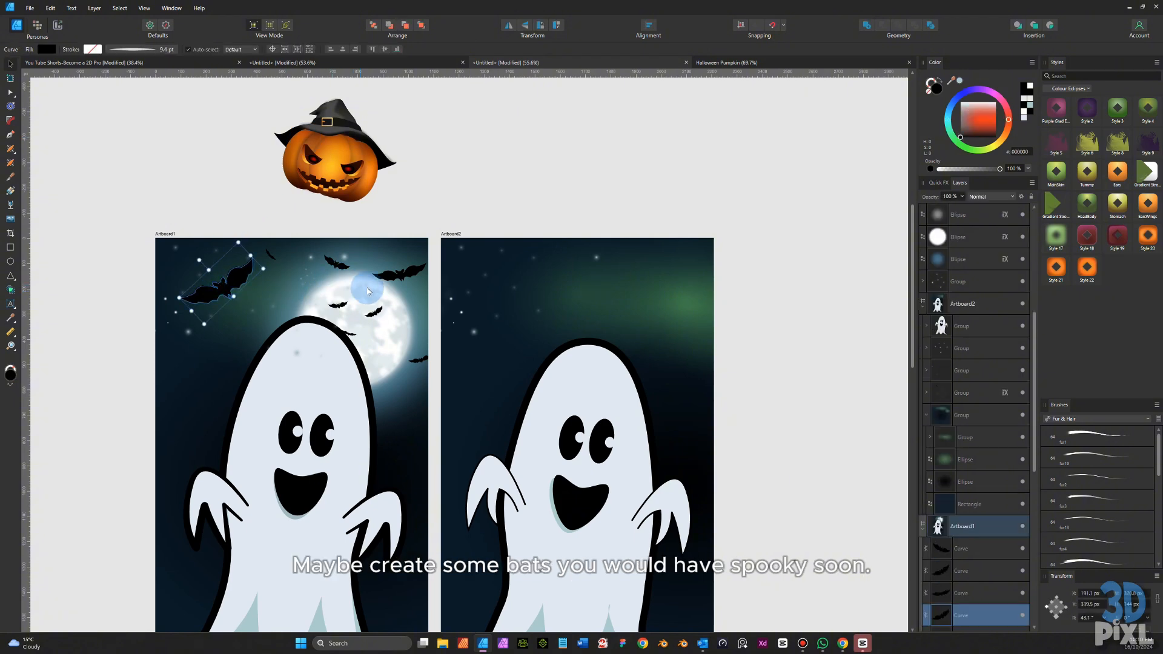
click(668, 370)
drag(729, 466, 669, 376)
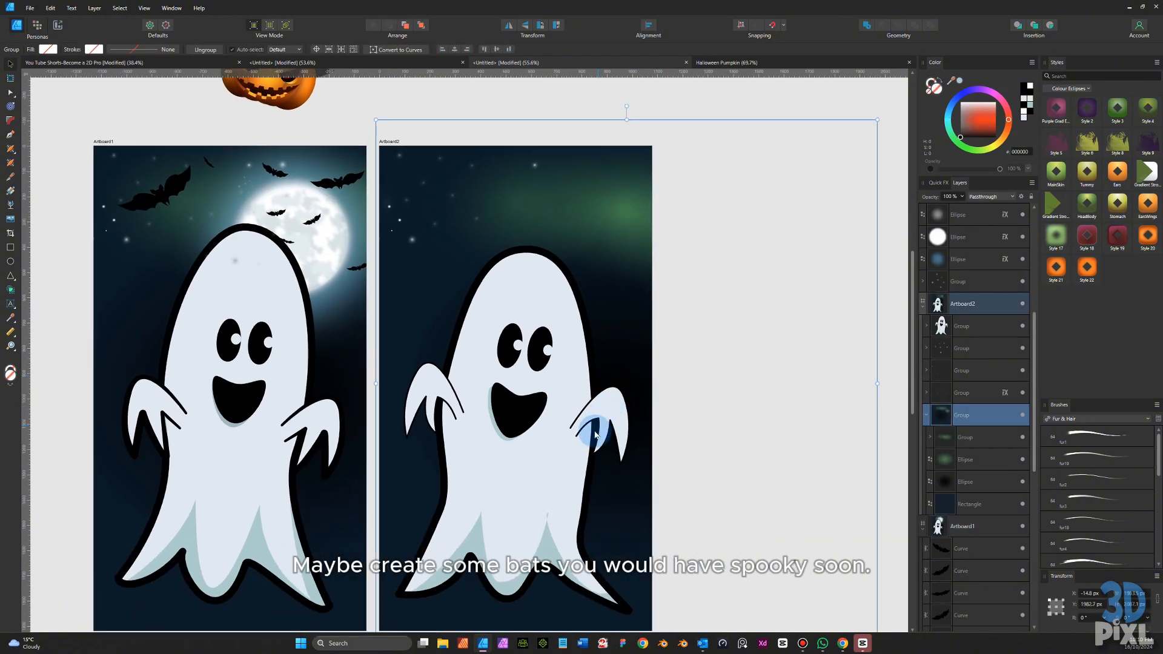
drag(561, 480, 563, 473)
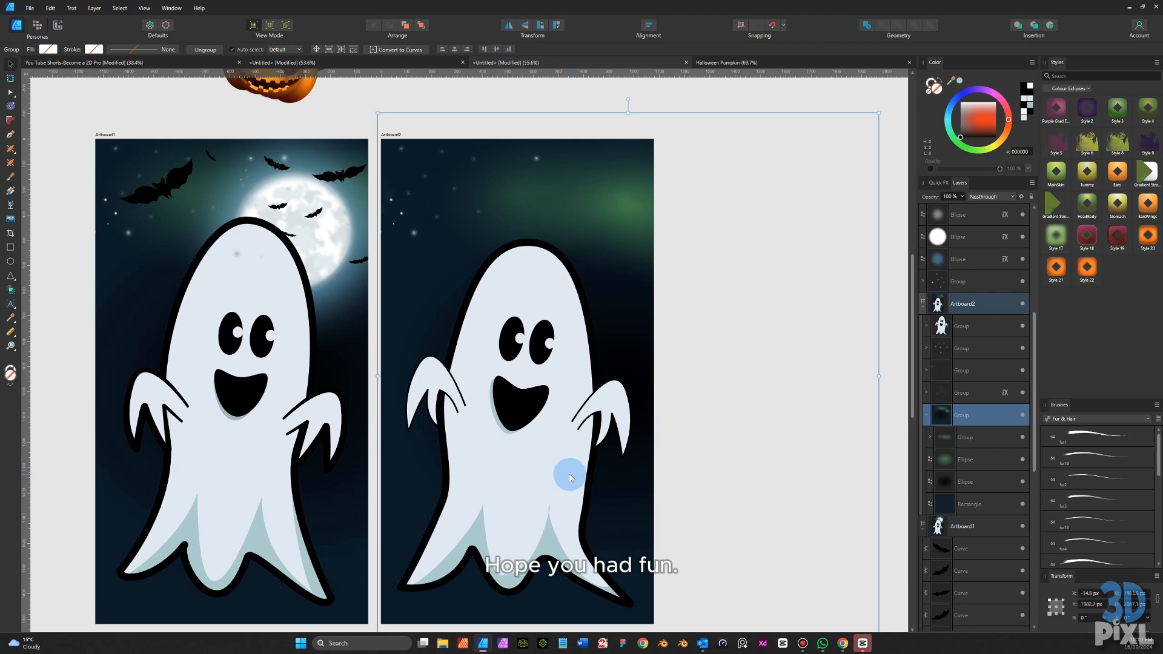
click(551, 536)
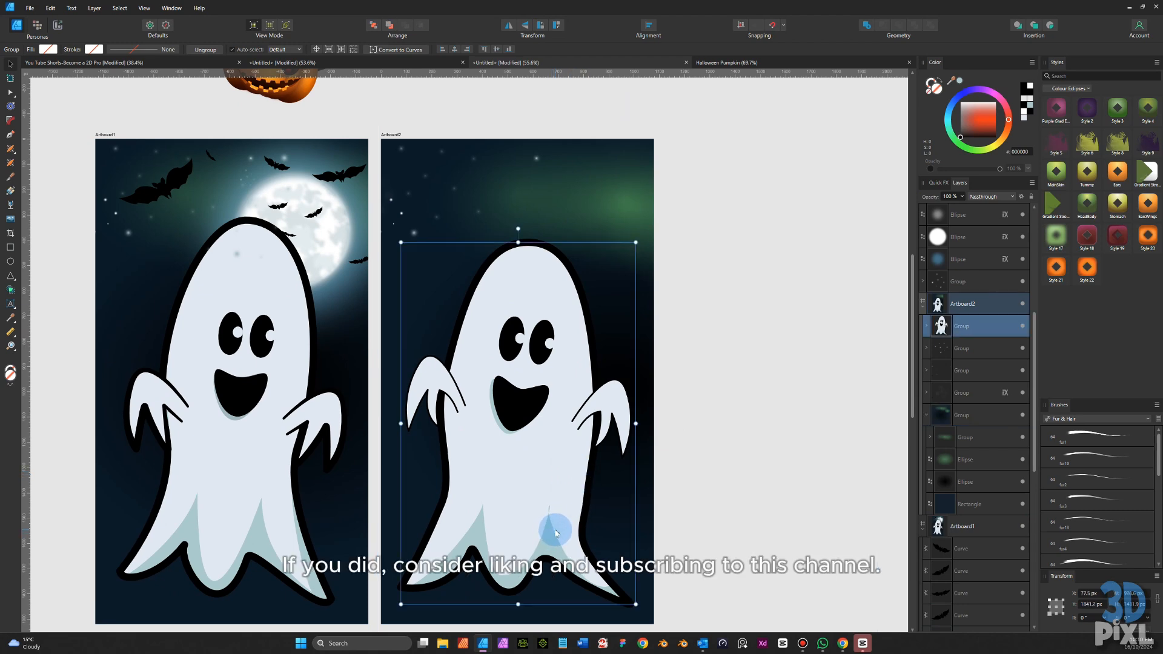